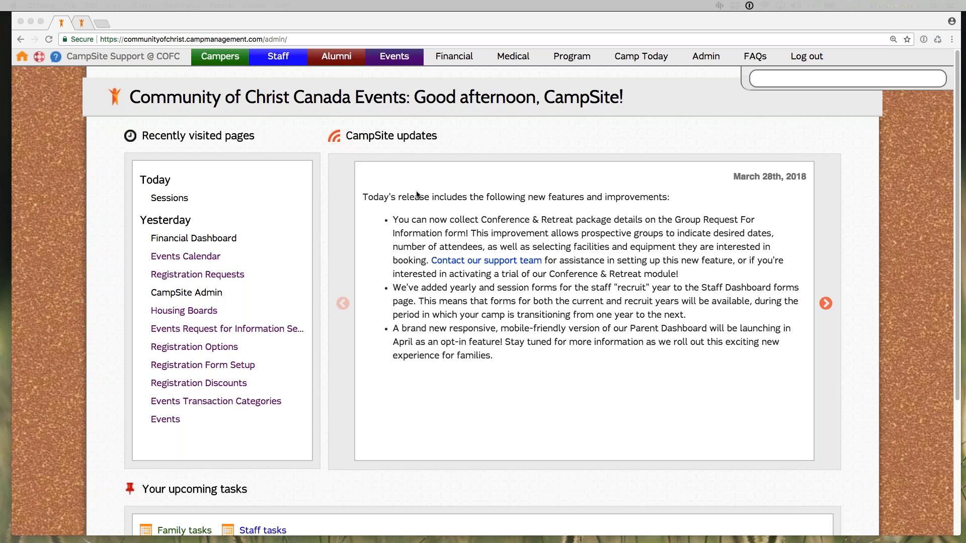
# Step: Open the request for information setup, step 1 of the Events setup wizard in the site administration
pyautogui.click(698, 59)
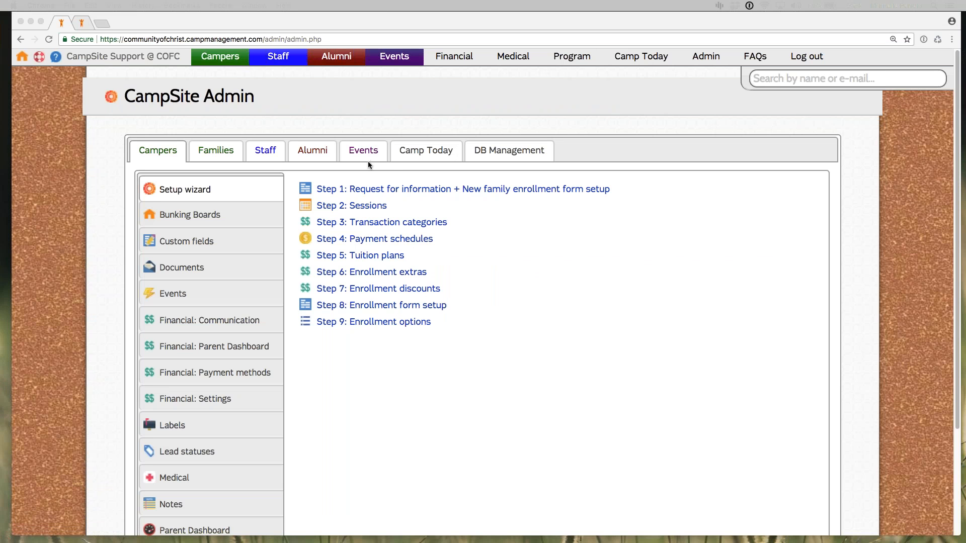
pyautogui.click(368, 162)
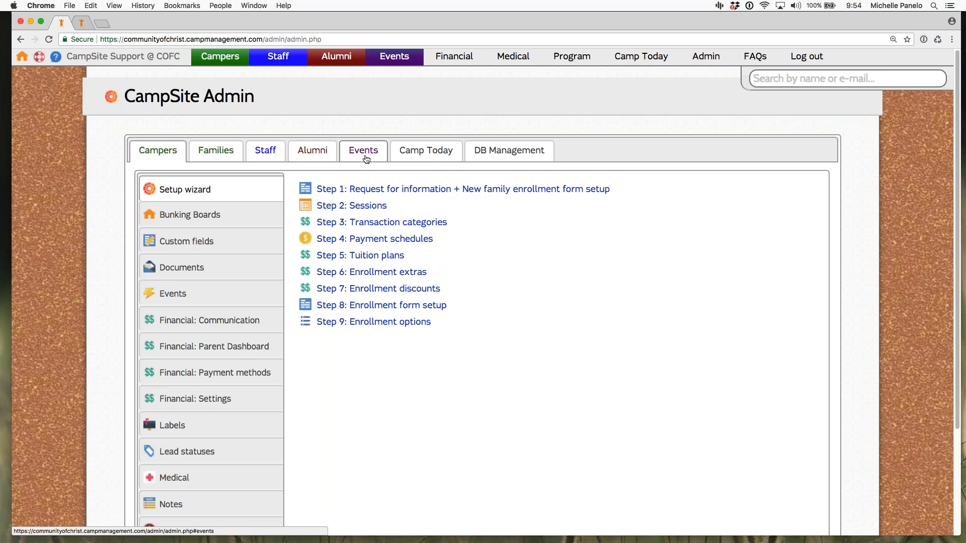
pyautogui.click(367, 159)
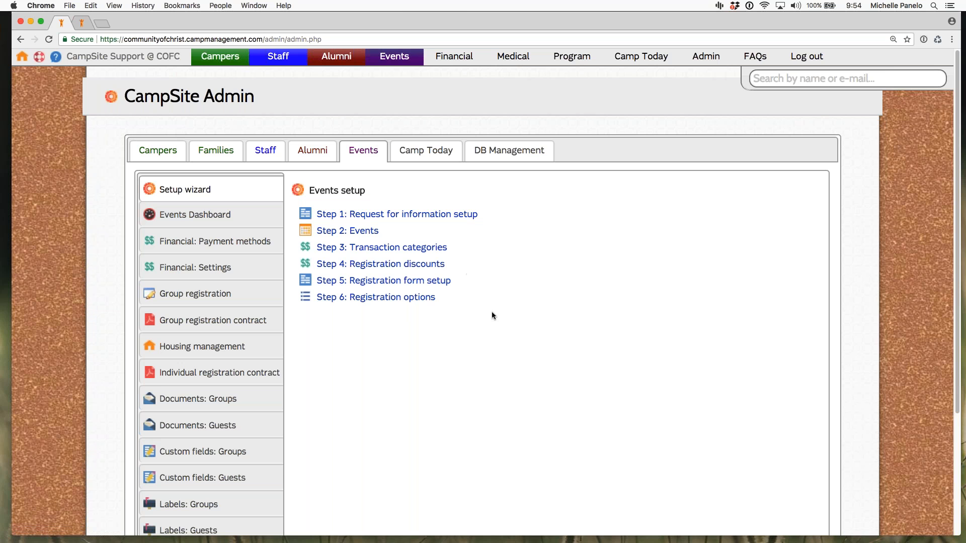
pyautogui.click(416, 218)
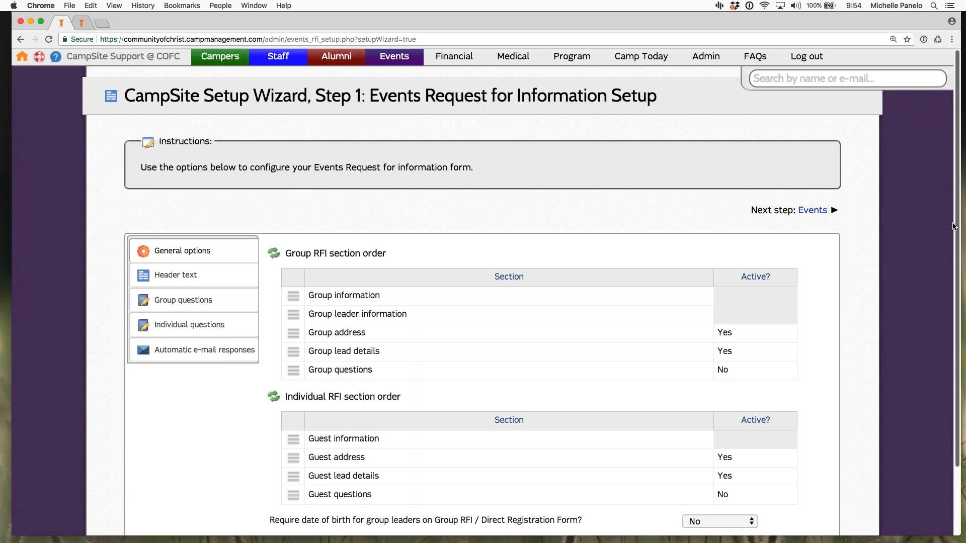
# Step: Review the general options for group and individual RFI section order and the group leader date of birth requirement
pyautogui.scroll(-1, 954, 226)
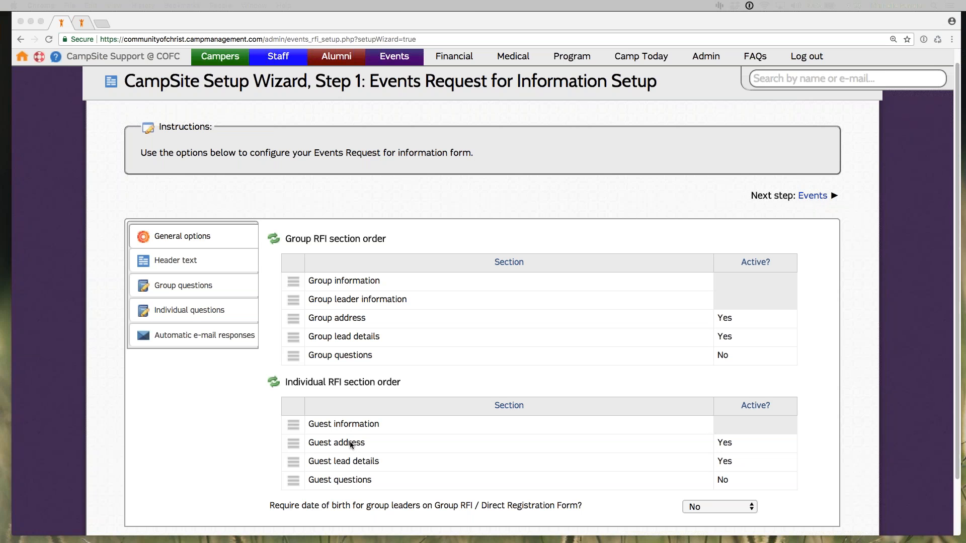
pyautogui.click(296, 281)
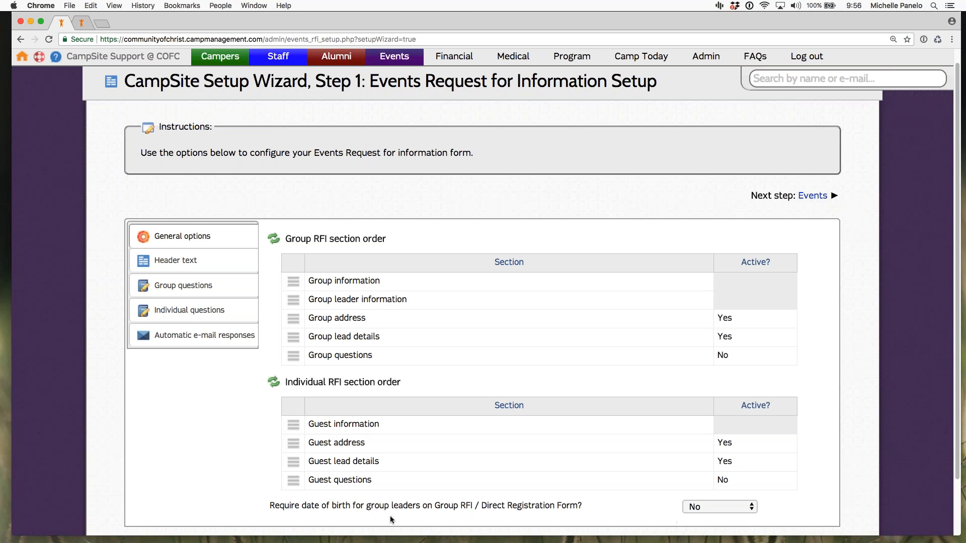
pyautogui.click(169, 262)
pyautogui.click(186, 236)
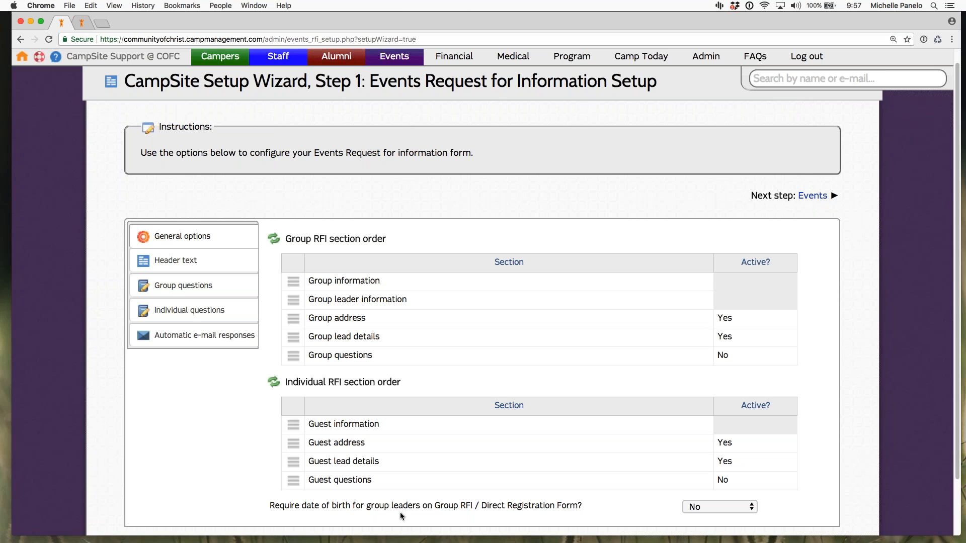
# Step: Look through the header text editors for the group and individual request for information and direct registration forms
pyautogui.click(168, 265)
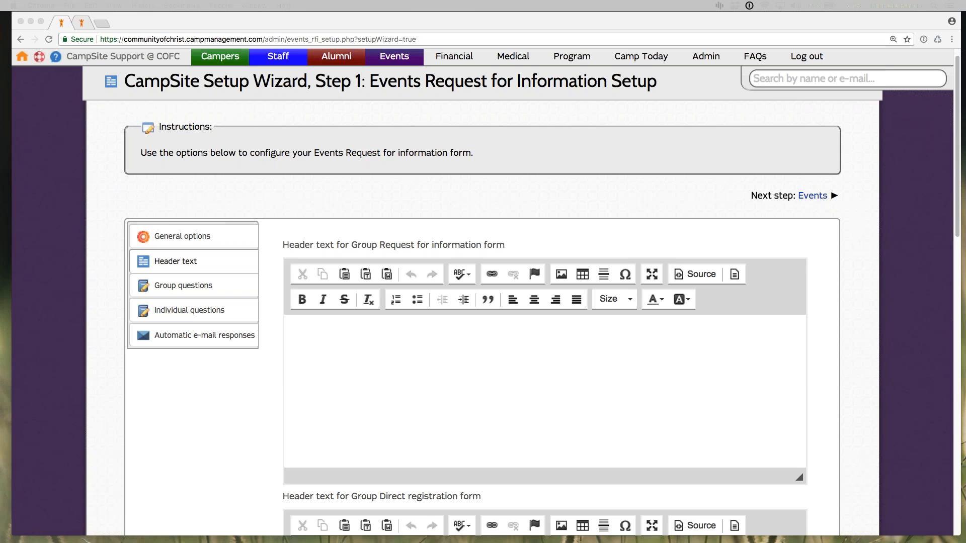
pyautogui.click(379, 245)
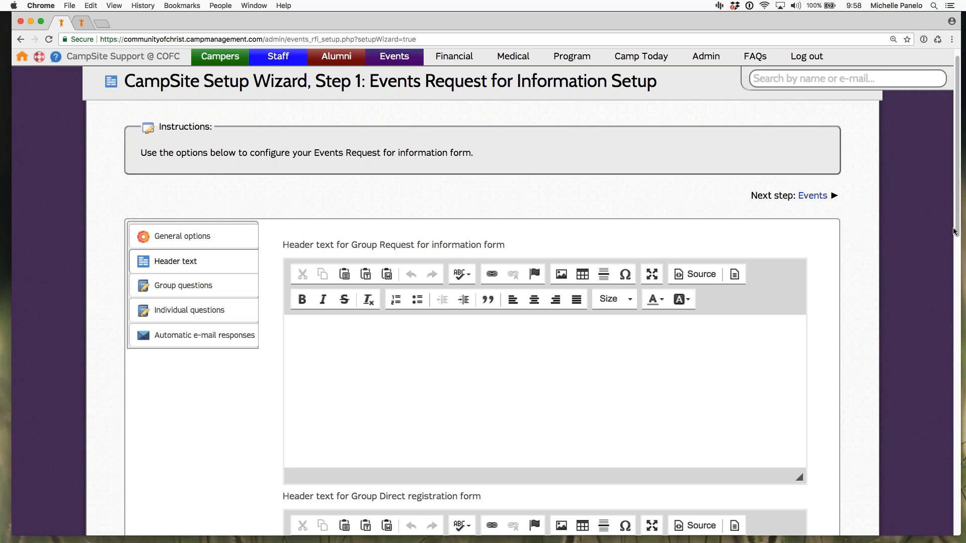
pyautogui.moveTo(953, 239); pyautogui.dragTo(961, 445)
pyautogui.scroll(-1, 961, 445)
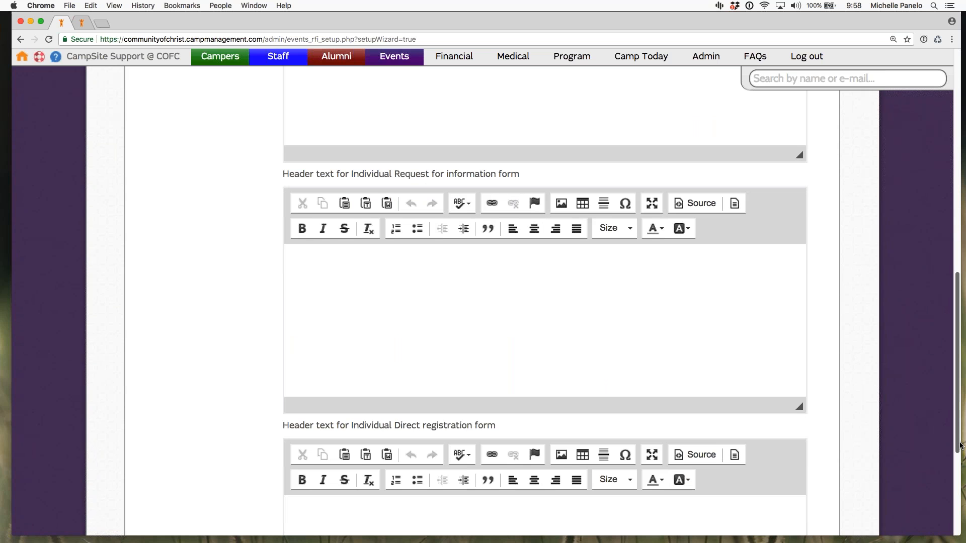
pyautogui.scroll(-1, 950, 488)
pyautogui.scroll(-6, 950, 488)
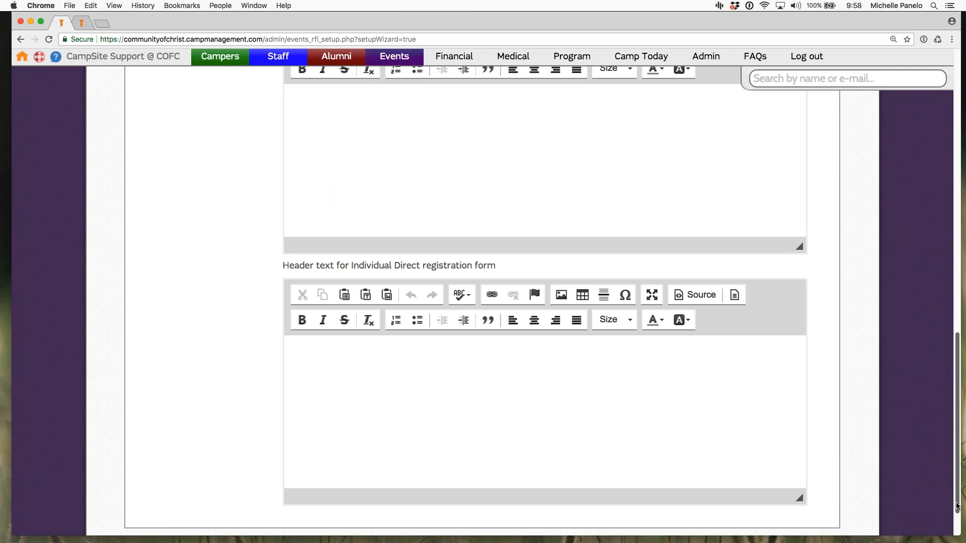
pyautogui.scroll(3, 957, 457)
pyautogui.moveTo(956, 443); pyautogui.dragTo(946, 230)
pyautogui.scroll(2, 946, 230)
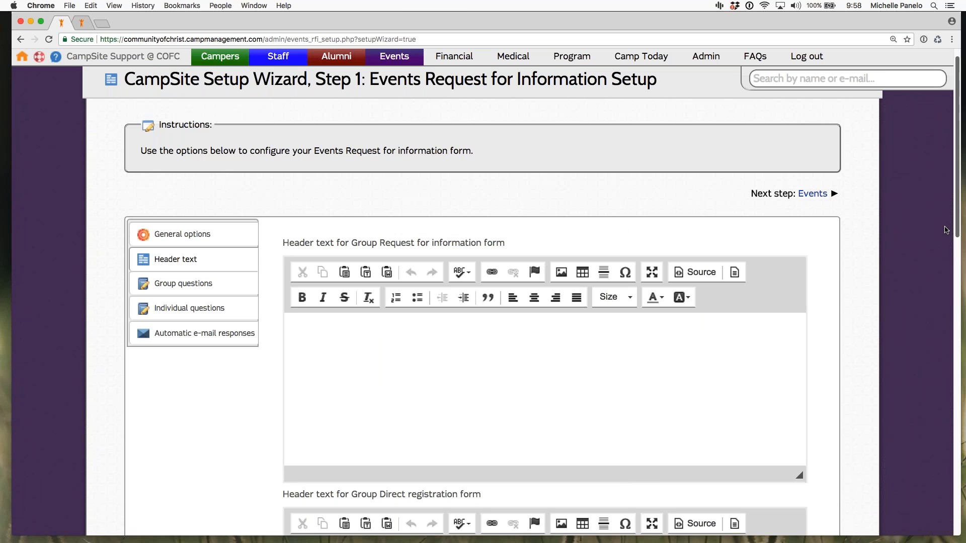
# Step: Inspect the blank form for adding a group question, close it without adding one, and view the individual questions
pyautogui.click(186, 296)
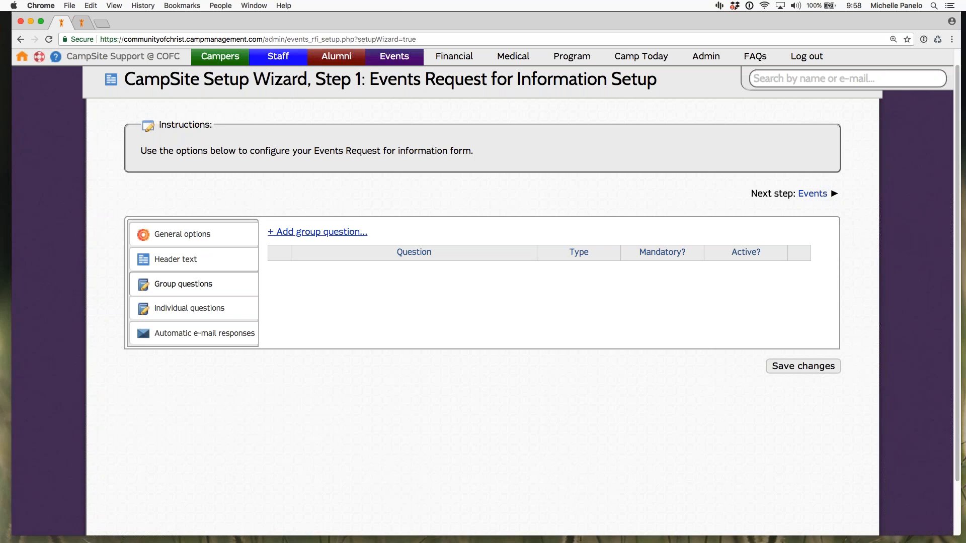
pyautogui.click(322, 232)
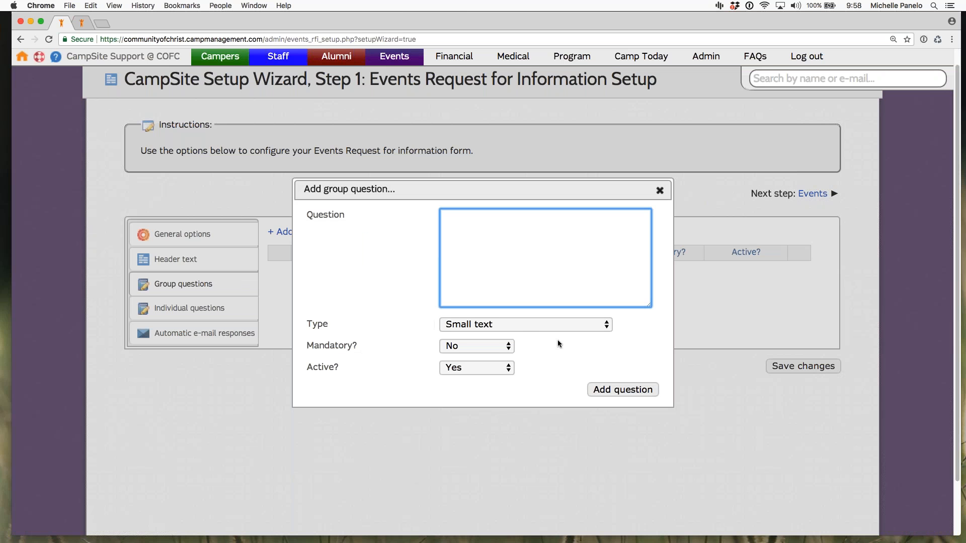
pyautogui.click(660, 190)
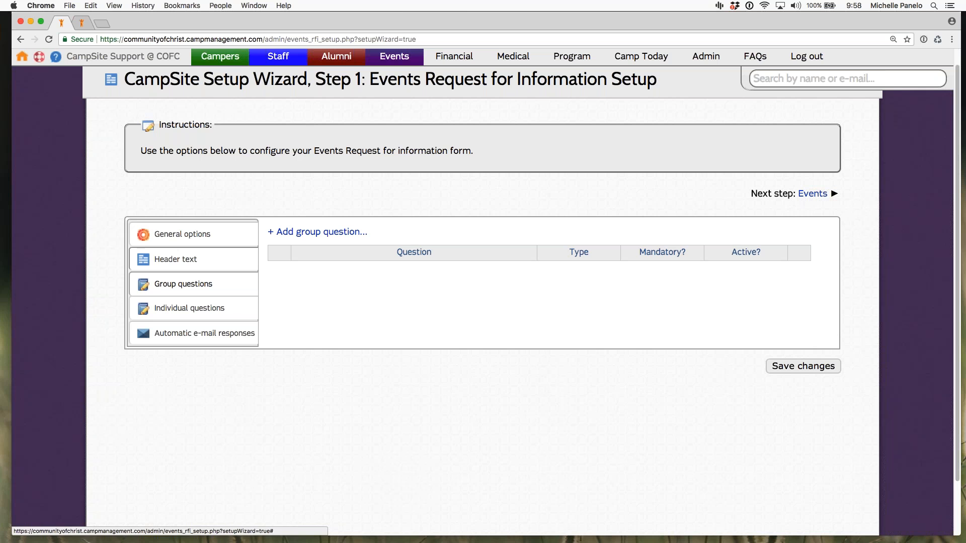
pyautogui.click(189, 308)
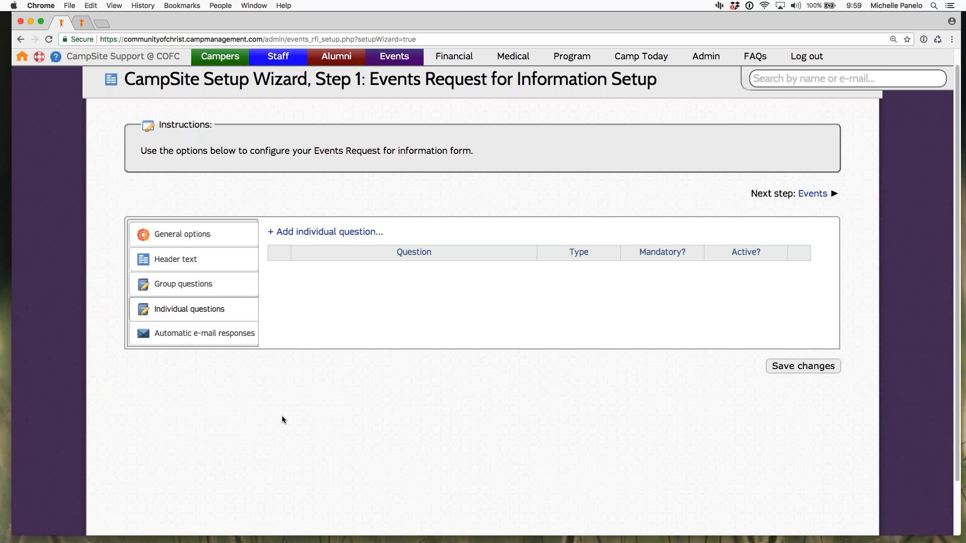
# Step: View the automatic e-mail responses and examine the group request for information confirmation message
pyautogui.click(194, 334)
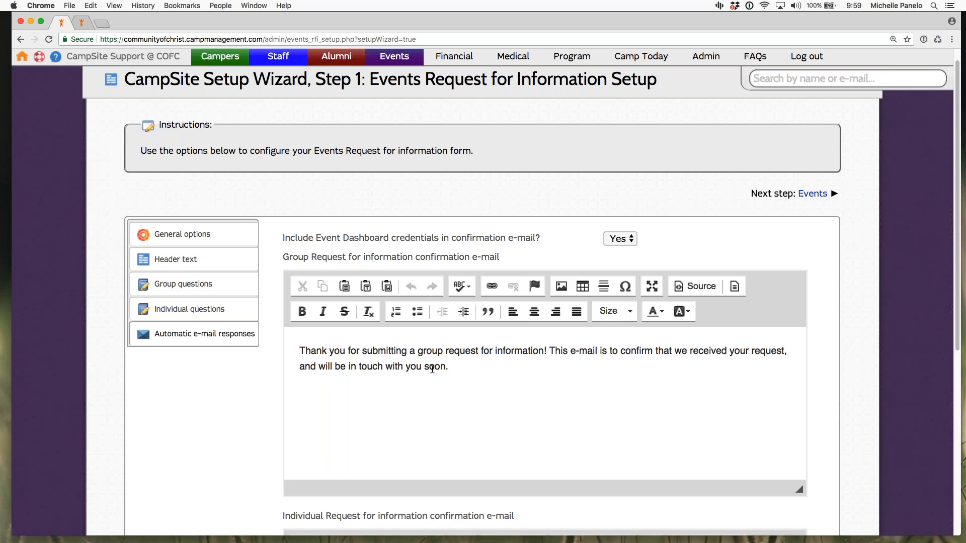
pyautogui.click(463, 373)
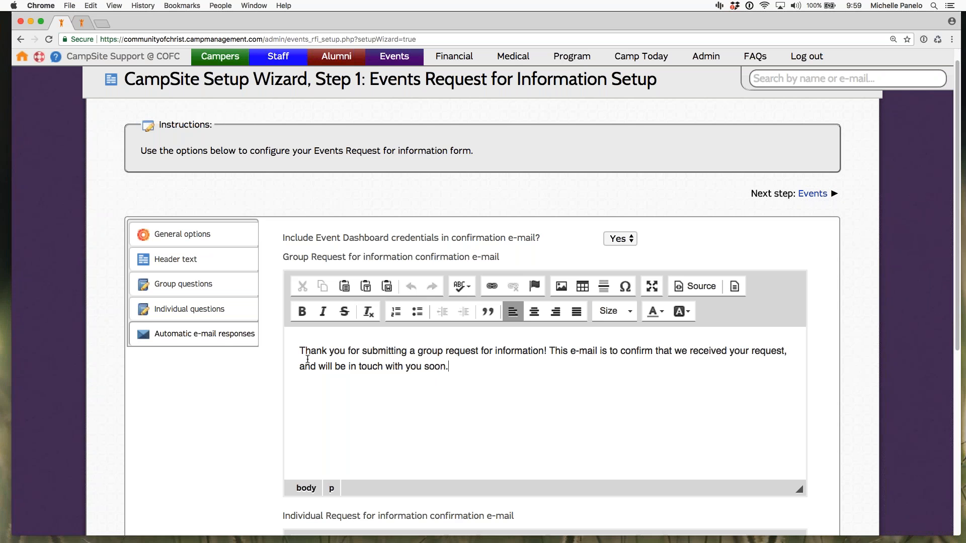
pyautogui.moveTo(307, 361); pyautogui.dragTo(330, 416)
pyautogui.press('super+a')
pyautogui.click(957, 295)
pyautogui.moveTo(958, 295); pyautogui.dragTo(958, 372)
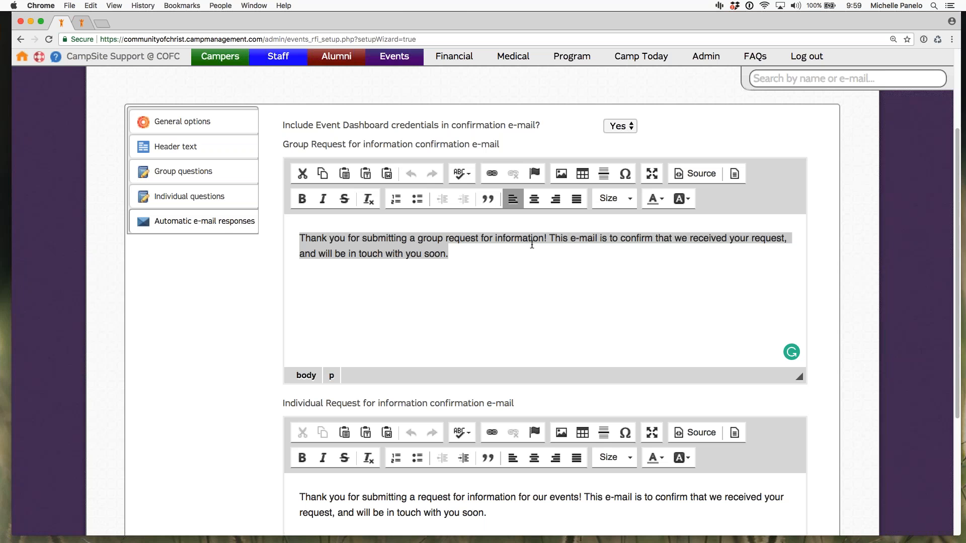
pyautogui.click(493, 257)
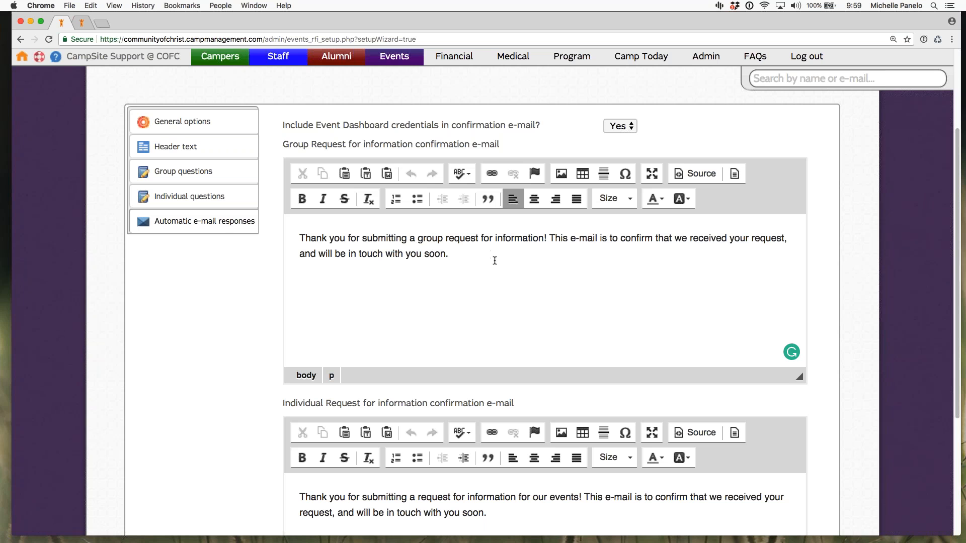
# Step: Review the option to include Event Dashboard credentials and the individual request for information confirmation e-mail
pyautogui.doubleClick(304, 125)
pyautogui.moveTo(352, 121); pyautogui.dragTo(541, 124)
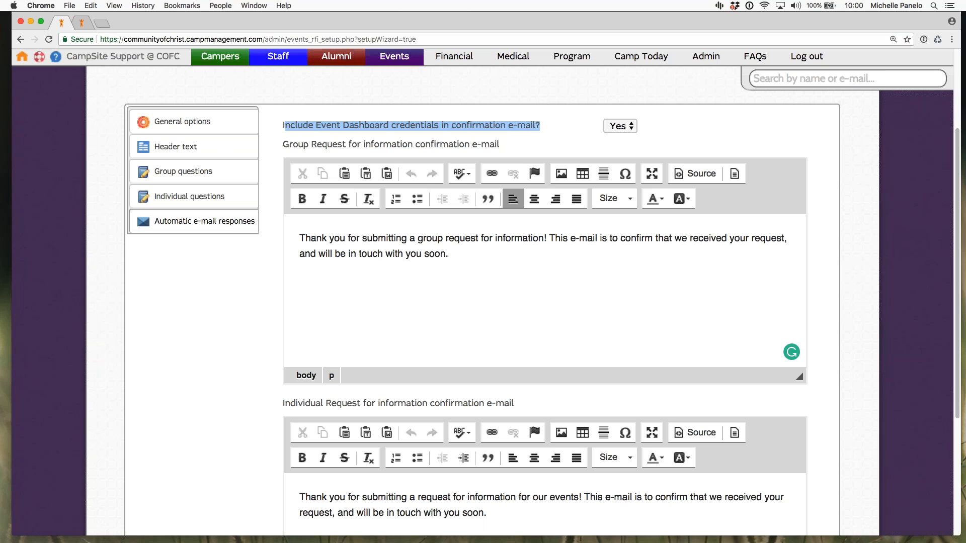
pyautogui.click(521, 291)
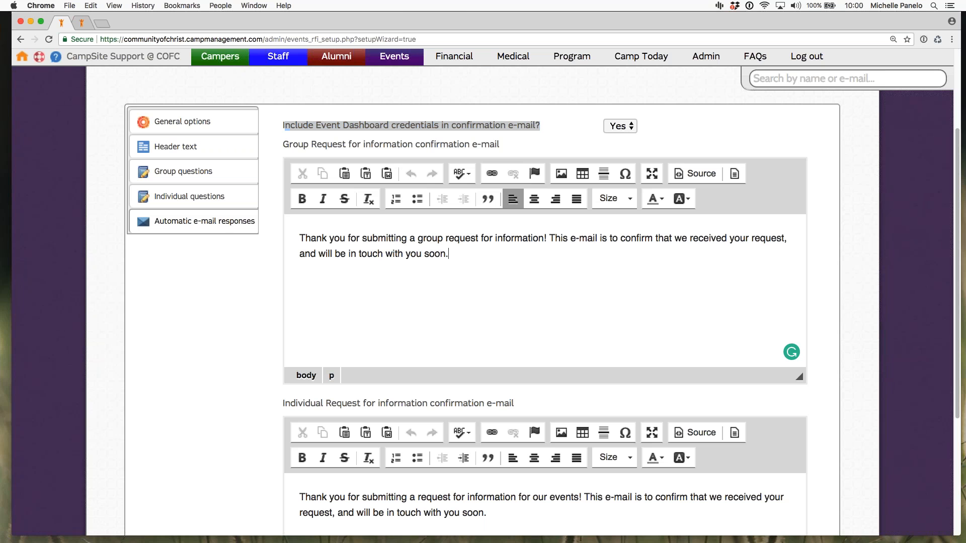
pyautogui.click(604, 135)
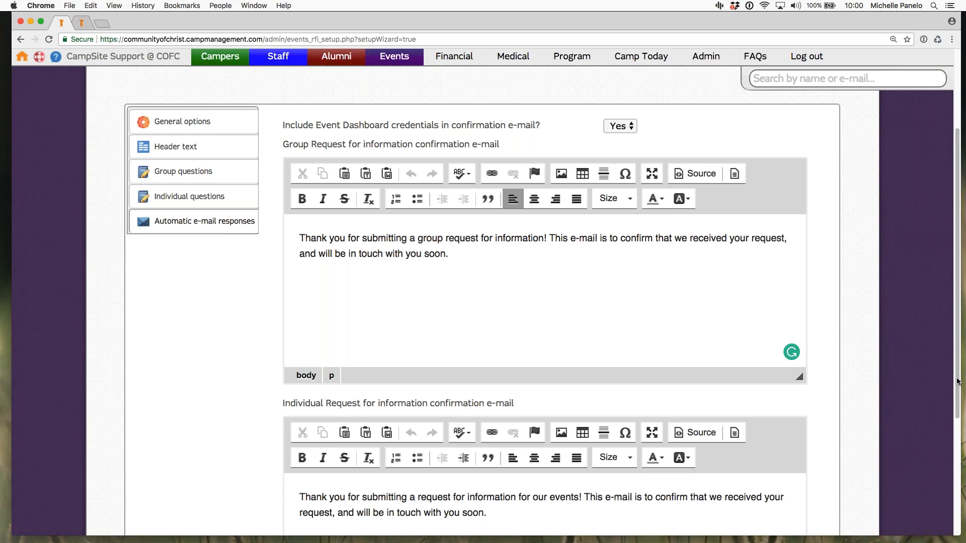
pyautogui.scroll(-2, 955, 447)
pyautogui.scroll(-5, 955, 447)
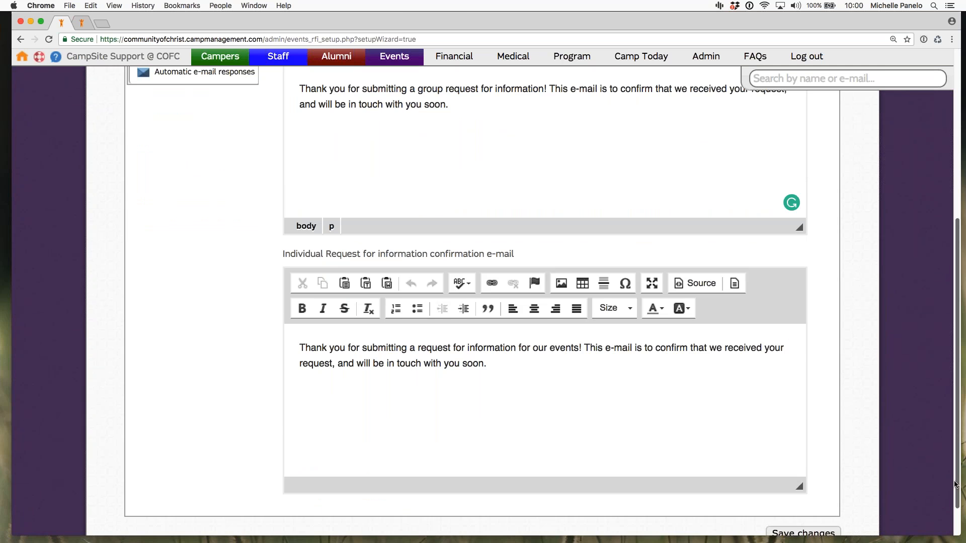
pyautogui.scroll(8, 952, 447)
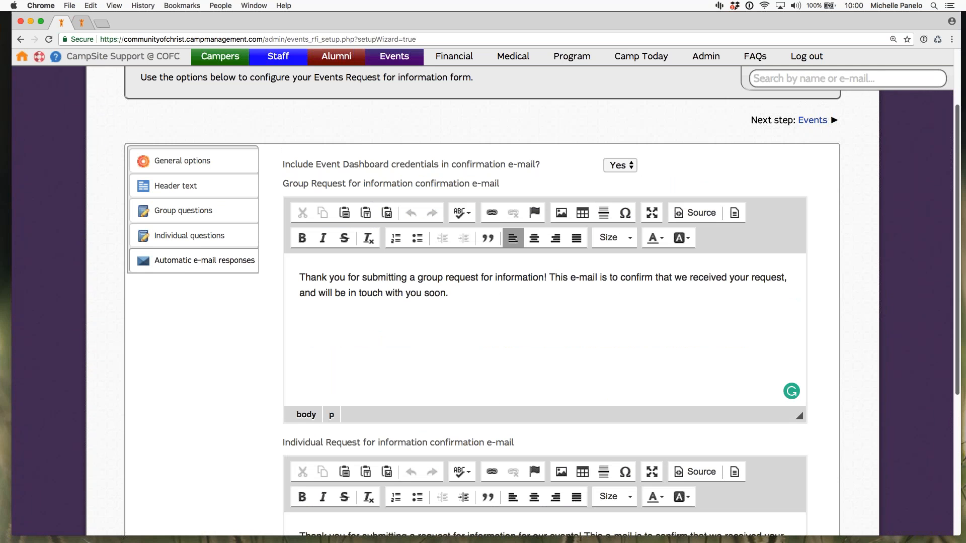
pyautogui.scroll(2, 959, 331)
pyautogui.scroll(1, 958, 331)
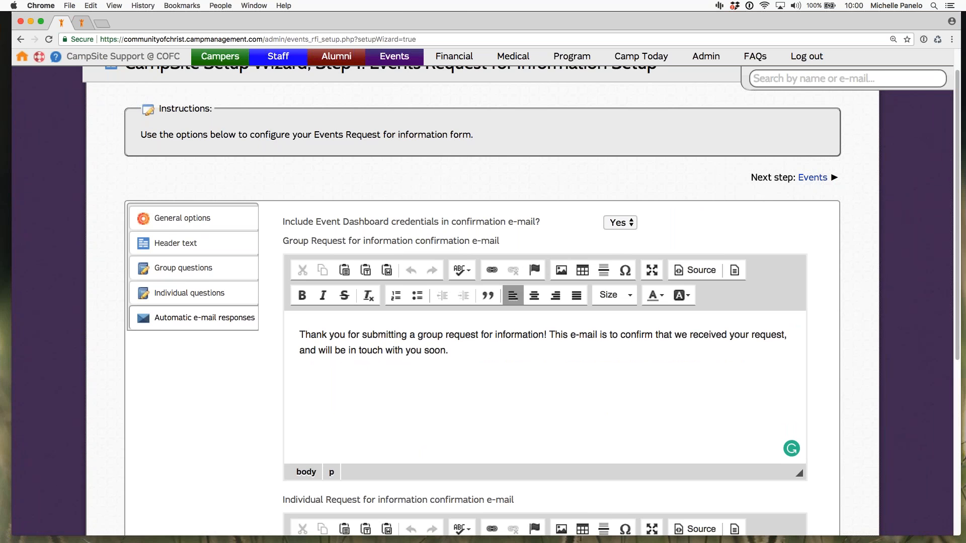
# Step: Proceed to step 2 of the wizard, Events, and look at the Family Camp - Hop entry
pyautogui.click(813, 178)
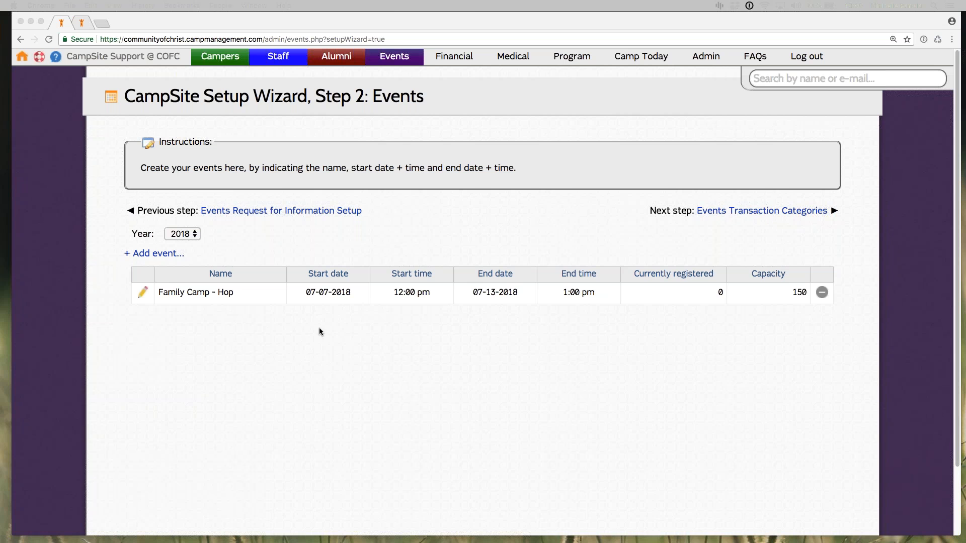
pyautogui.click(244, 294)
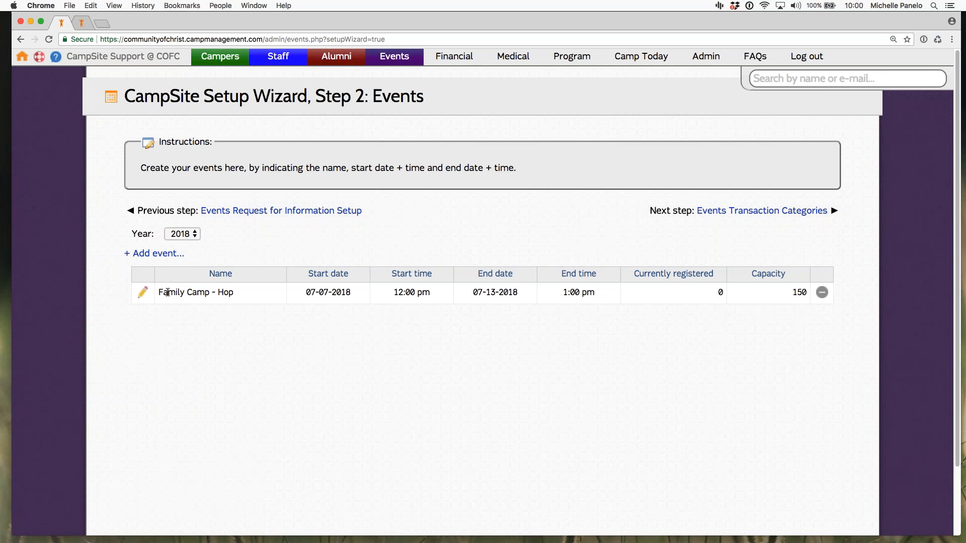
pyautogui.moveTo(153, 293); pyautogui.dragTo(234, 293)
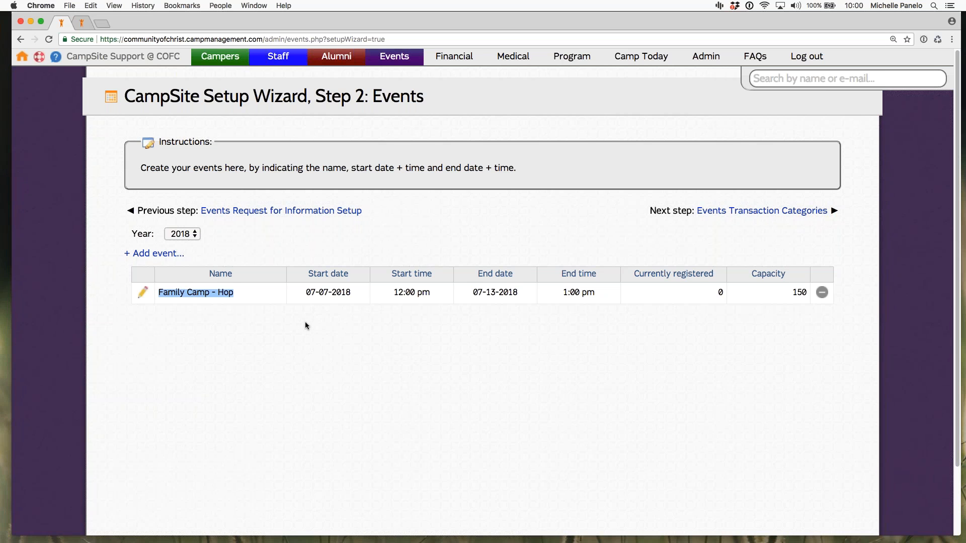
pyautogui.click(288, 301)
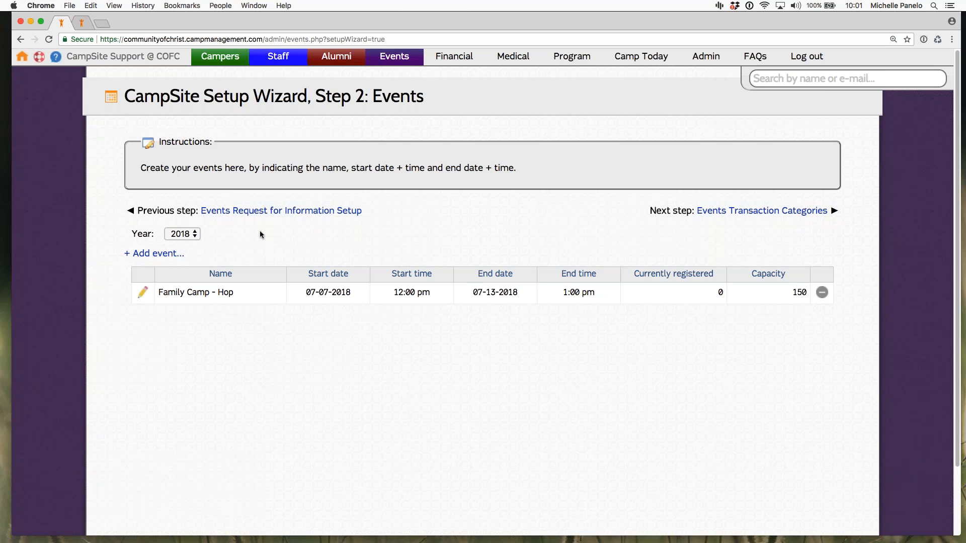
# Step: Inspect the blank new event form and its start time choices, and close it without adding an event
pyautogui.click(158, 253)
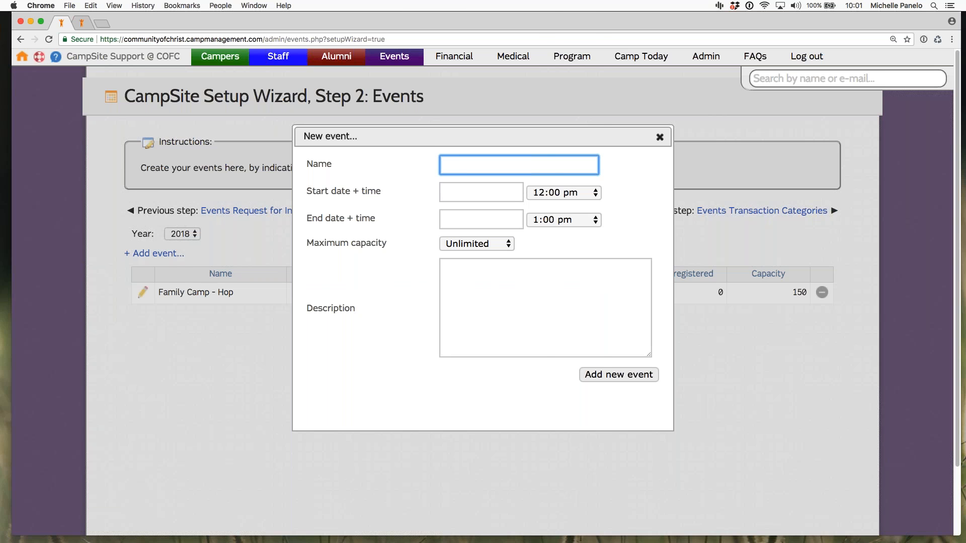
pyautogui.click(577, 194)
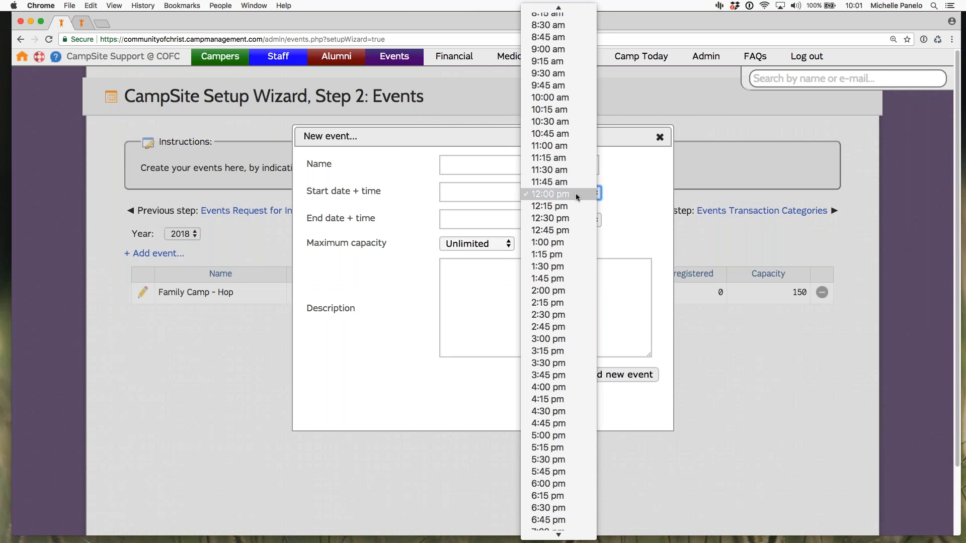
pyautogui.click(654, 202)
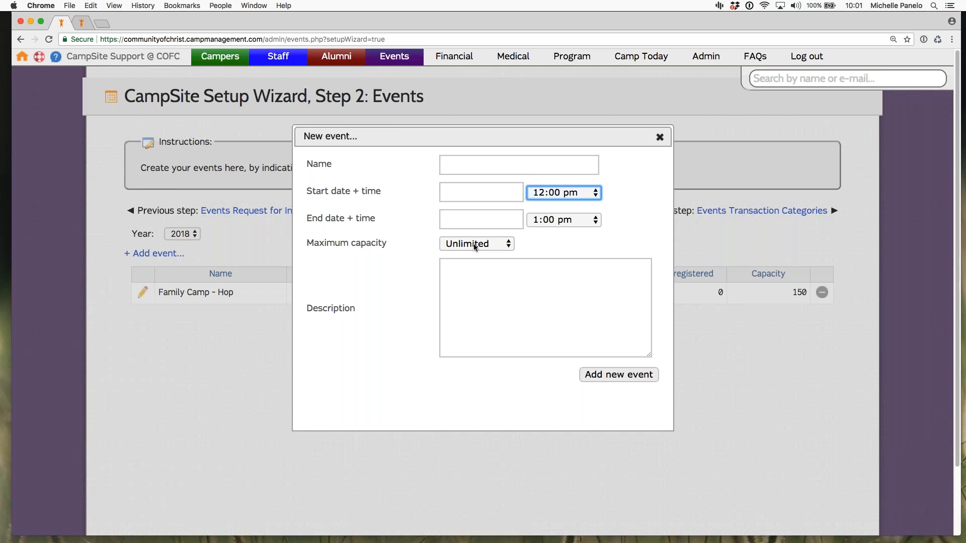
pyautogui.click(660, 137)
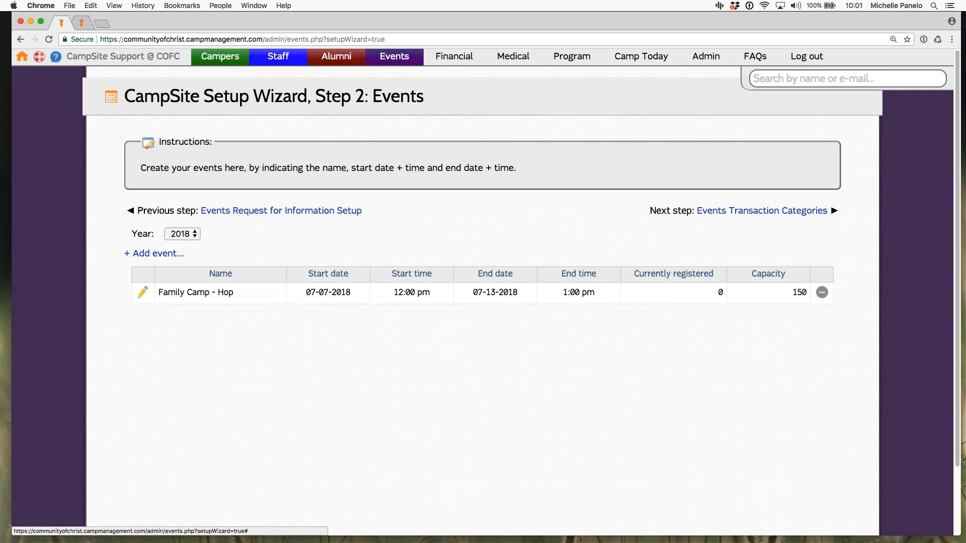
# Step: Open the Family Camp - Hop event for editing and look at its dates, start time choices and maximum capacity
pyautogui.click(143, 293)
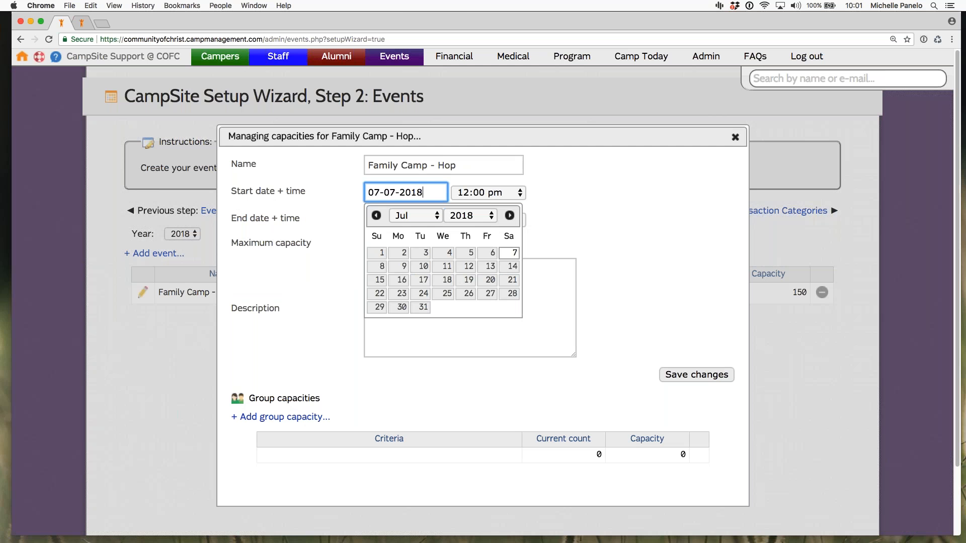
pyautogui.click(545, 241)
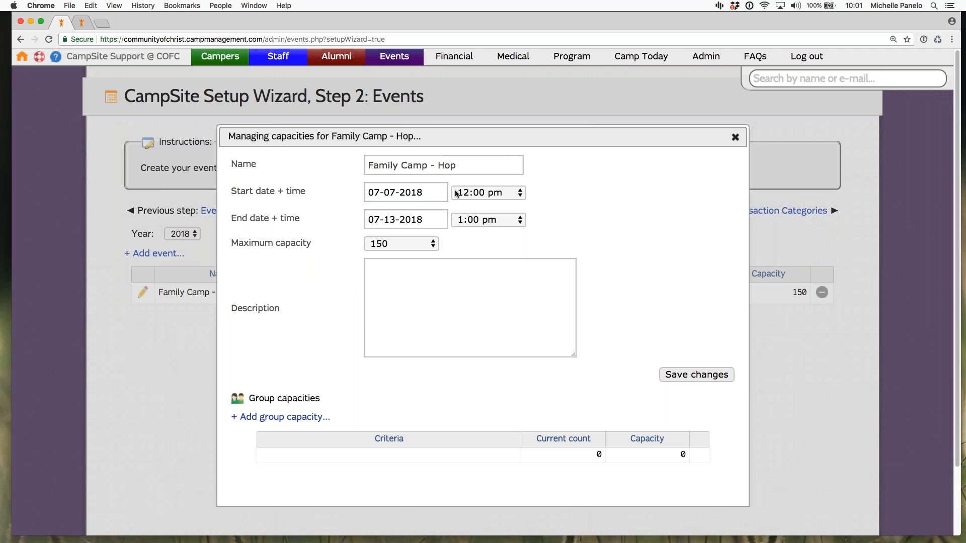
pyautogui.click(485, 193)
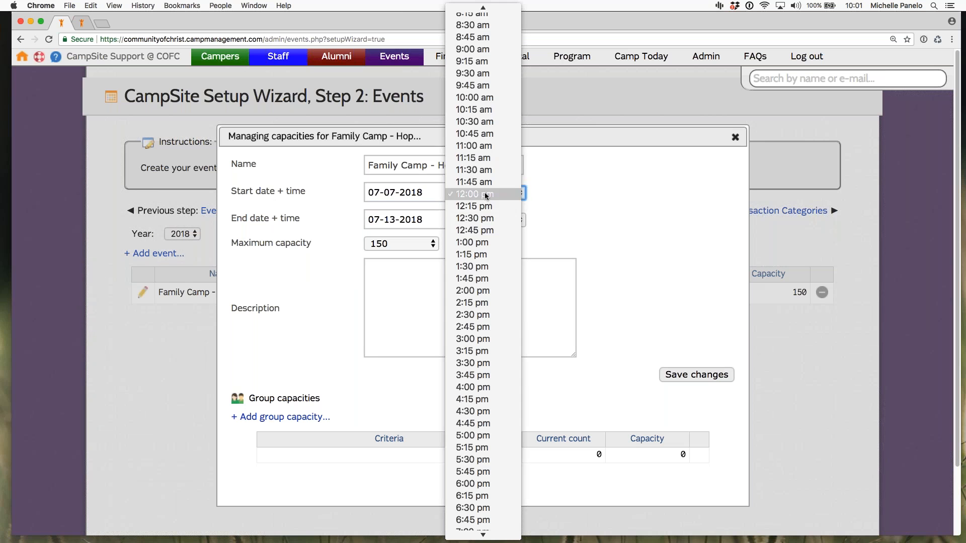
pyautogui.click(573, 214)
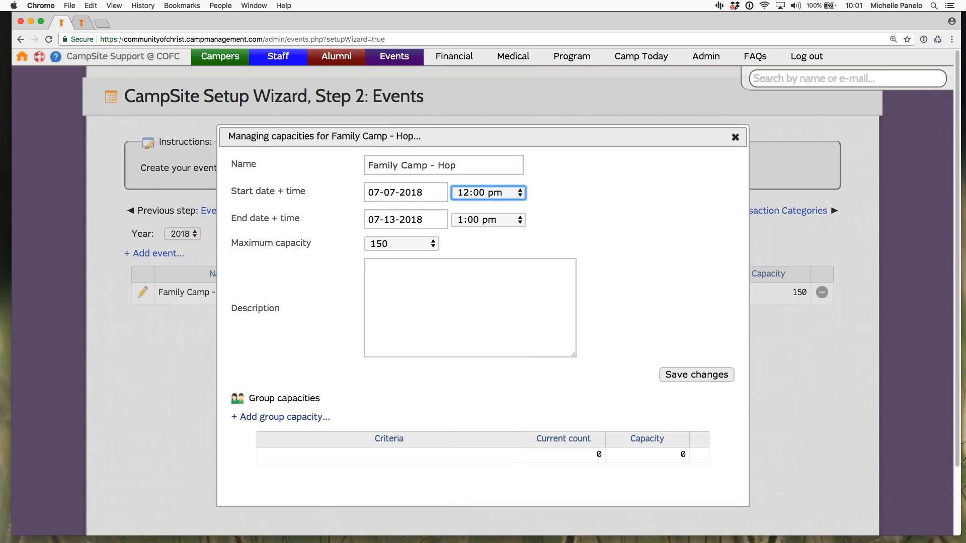
# Step: Inspect the group capacity form with its gender and age filters, and close the event without adding a group capacity
pyautogui.click(431, 412)
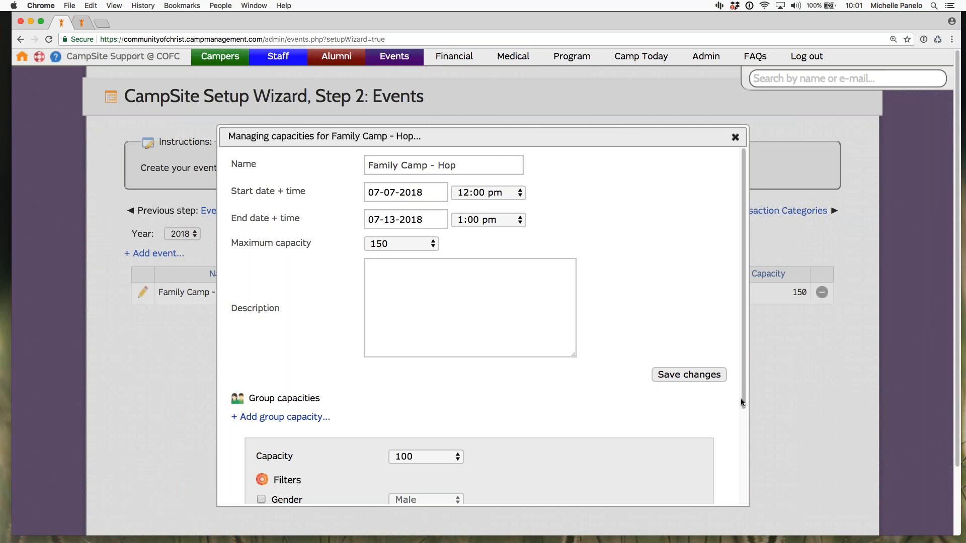
pyautogui.moveTo(739, 421); pyautogui.dragTo(743, 476)
pyautogui.scroll(-1, 743, 478)
pyautogui.scroll(-1, 745, 485)
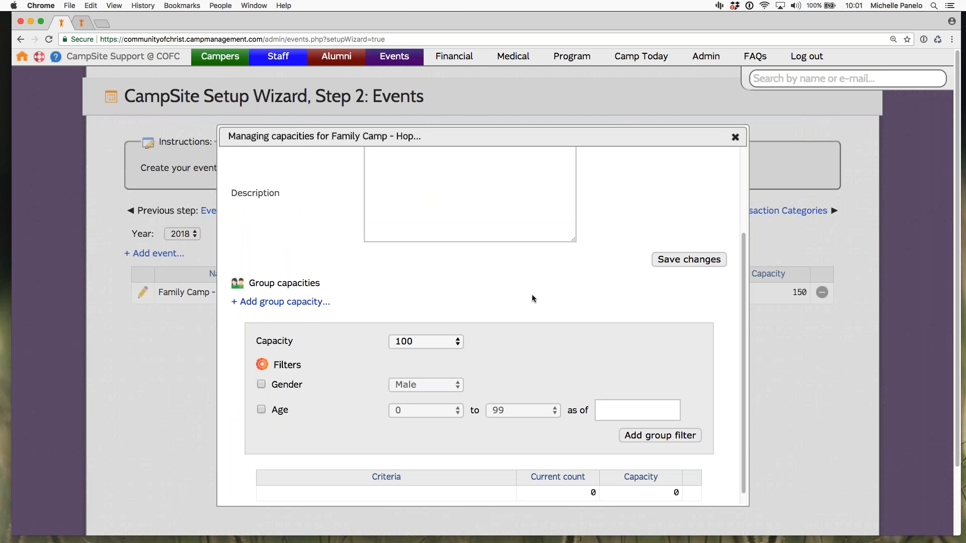
pyautogui.click(735, 137)
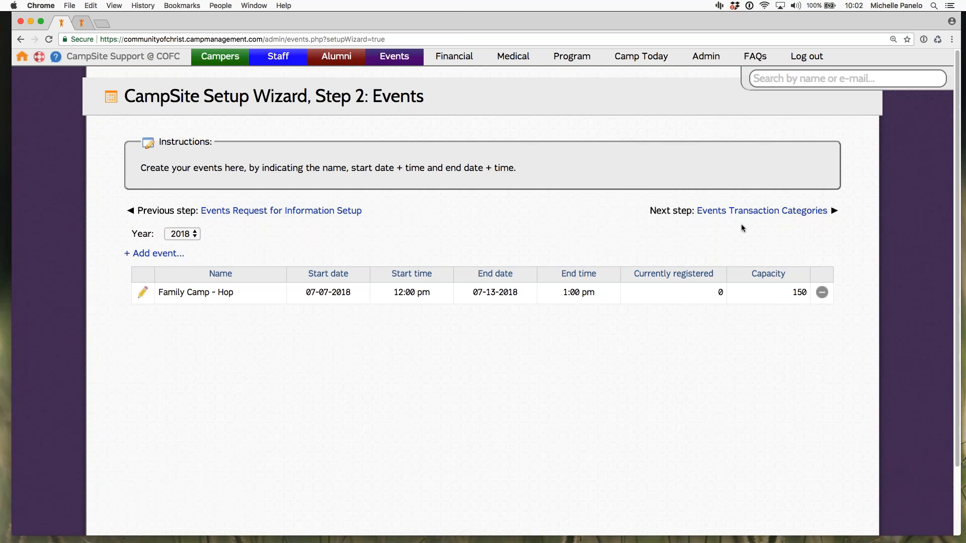
# Step: Proceed to step 3, Events Transaction Categories, and inspect the blank new transaction category form, closing it without adding one
pyautogui.click(785, 211)
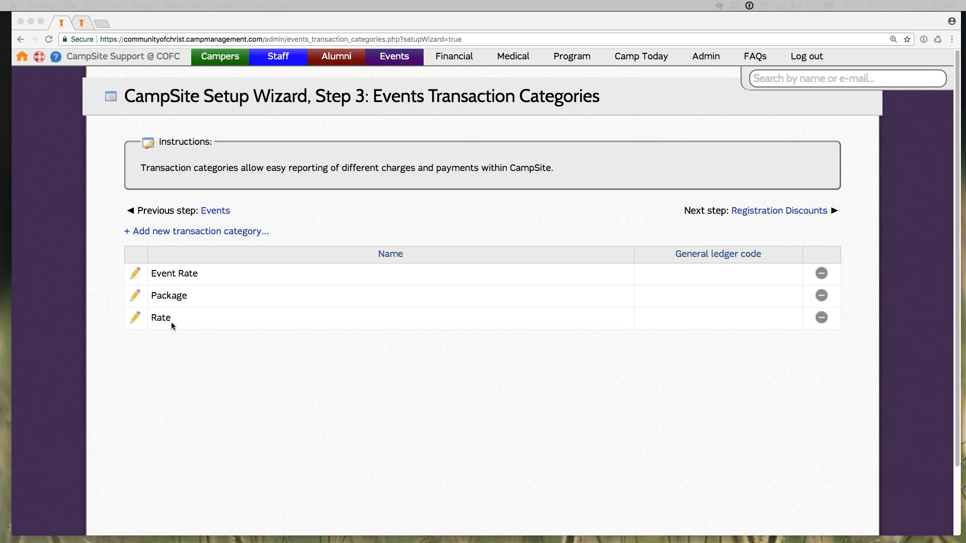
pyautogui.click(246, 374)
pyautogui.click(201, 231)
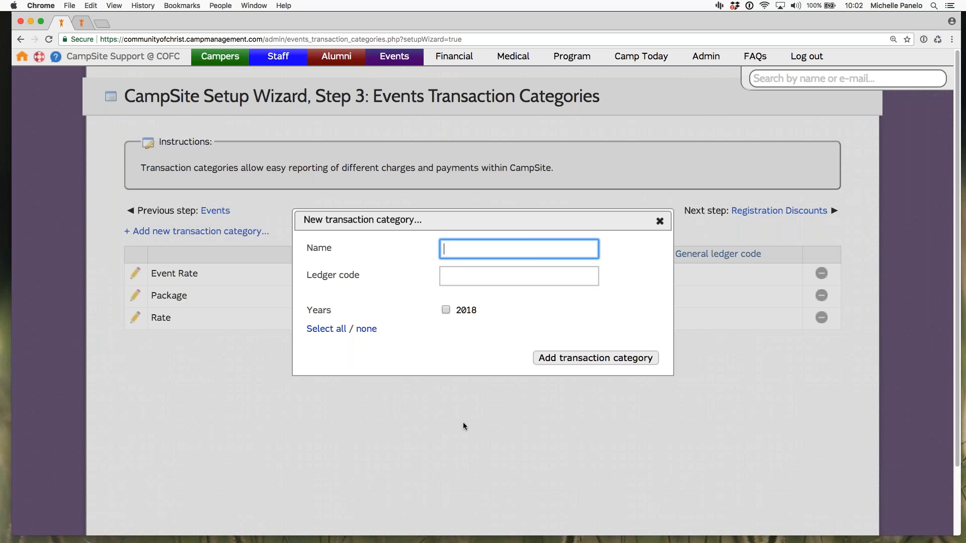
pyautogui.click(432, 357)
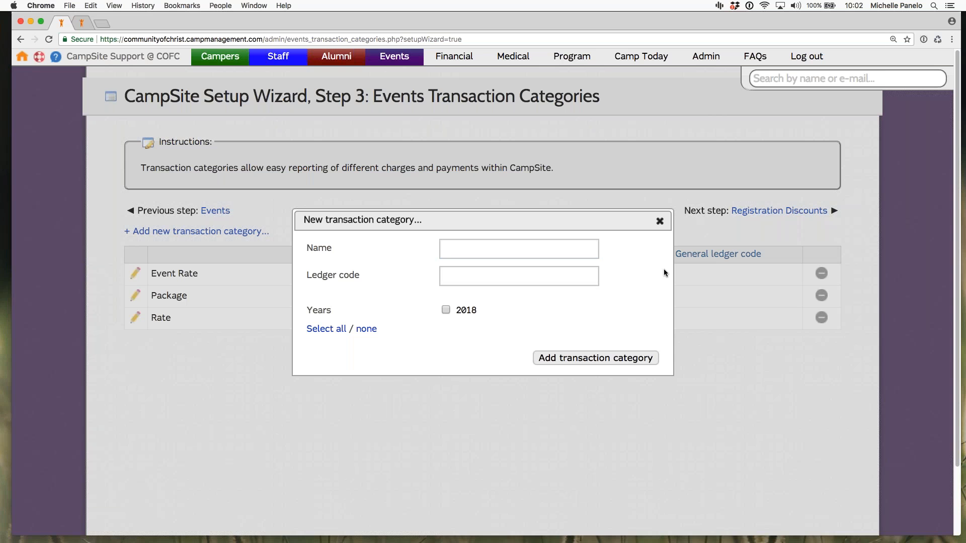
pyautogui.click(660, 223)
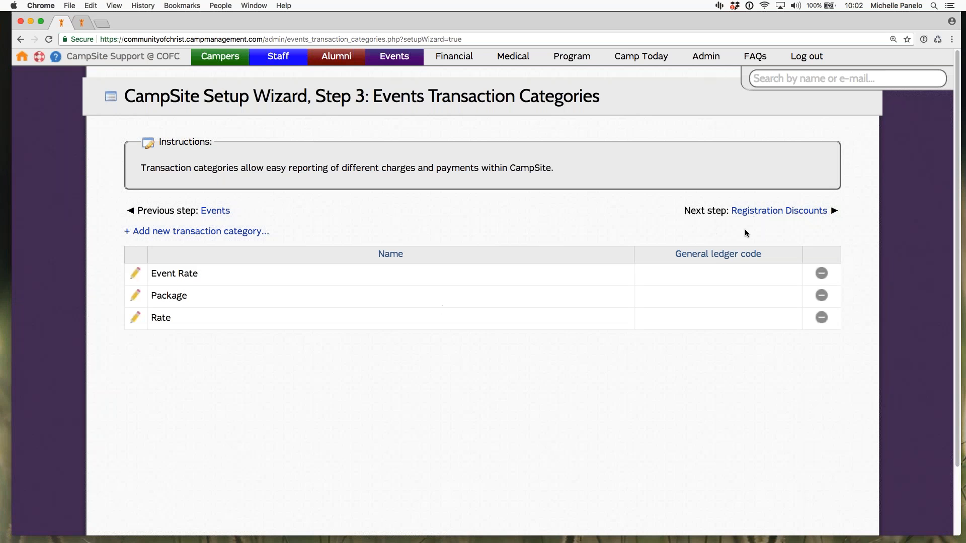
# Step: Proceed to step 4, Registration Discounts, view the individual and group discounts, and inspect the new group discount form without submitting it
pyautogui.click(779, 211)
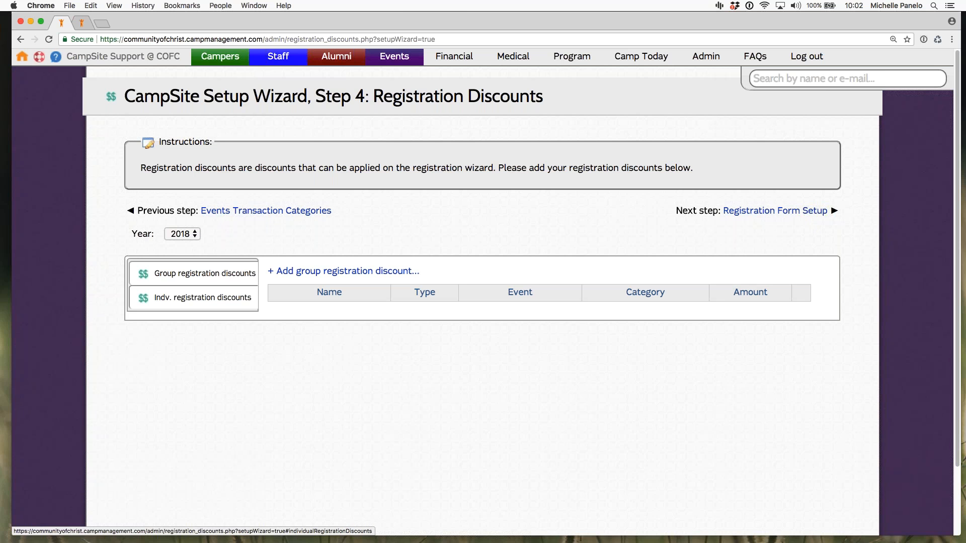
pyautogui.click(202, 298)
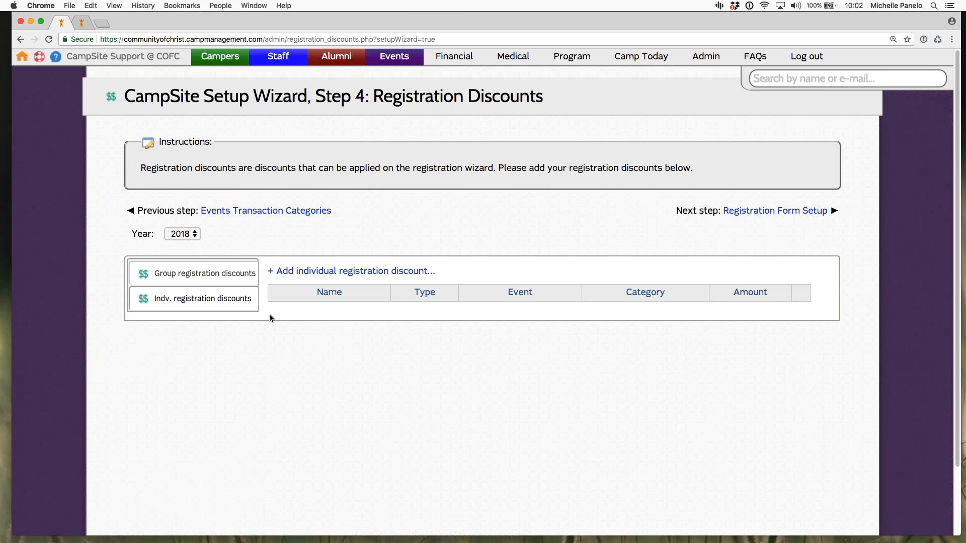
pyautogui.click(199, 278)
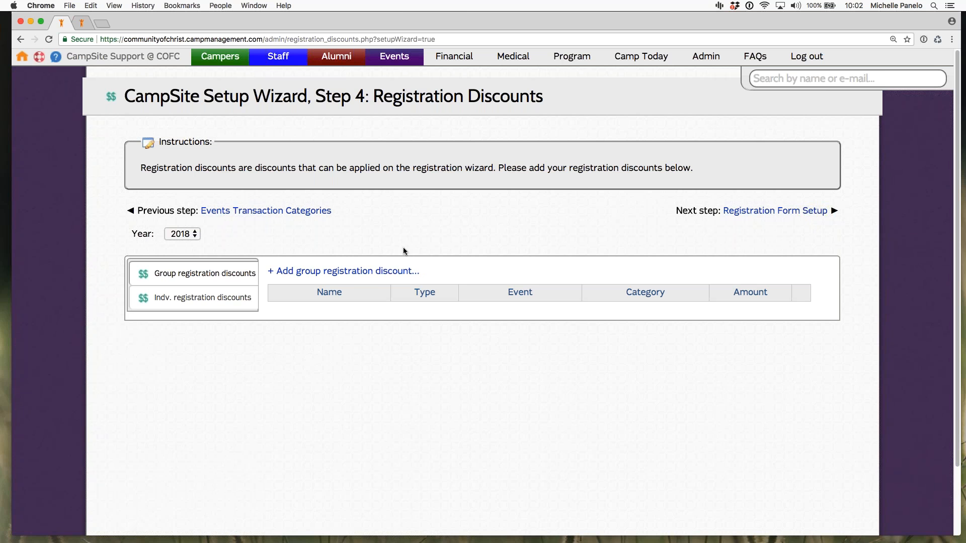
pyautogui.click(347, 271)
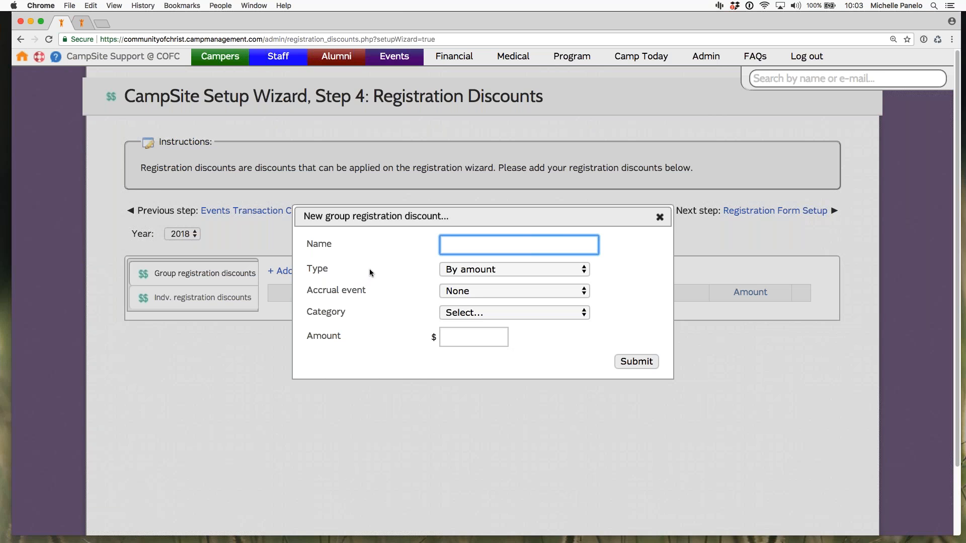
pyautogui.click(672, 234)
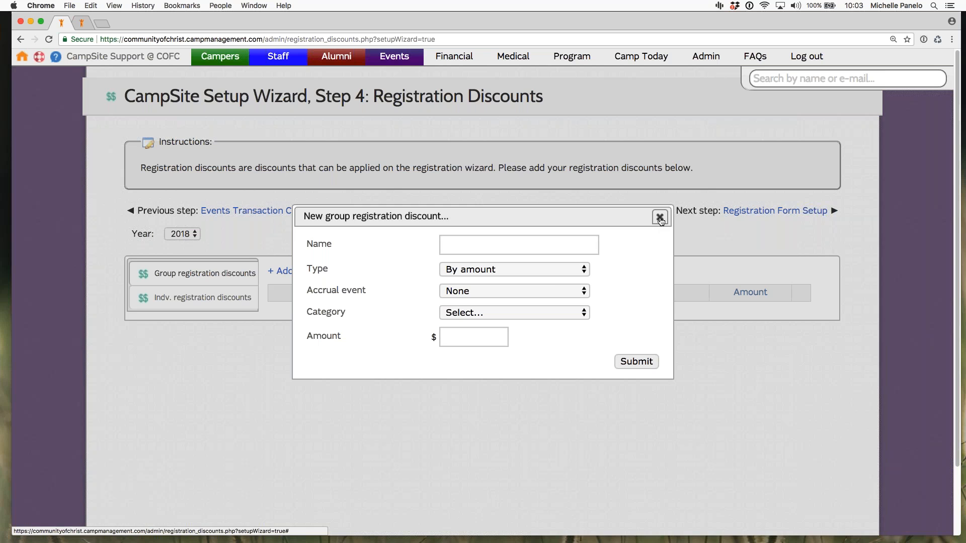
pyautogui.click(659, 217)
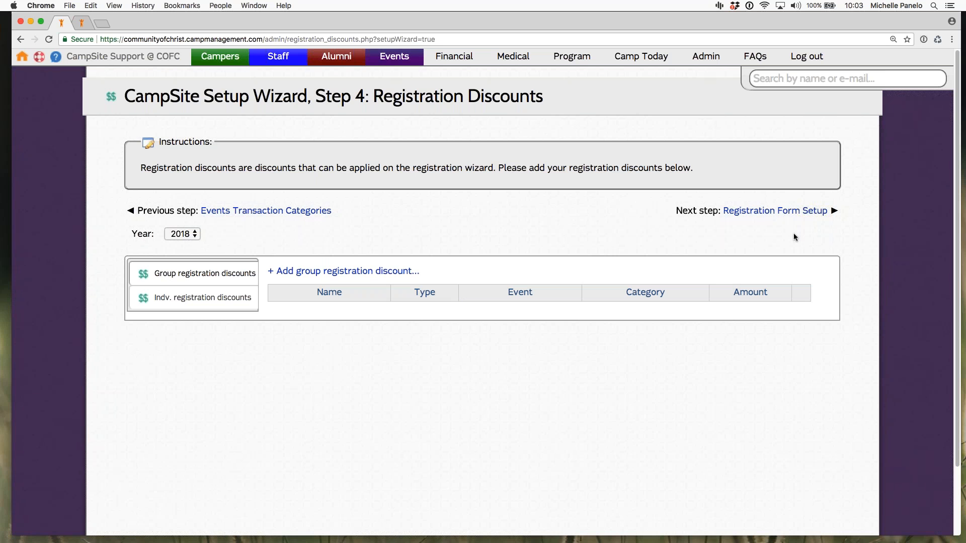
# Step: Proceed to step 5, Registration Form Setup, and review the general 'spaces remaining' options and the group instructions and terms
pyautogui.click(774, 211)
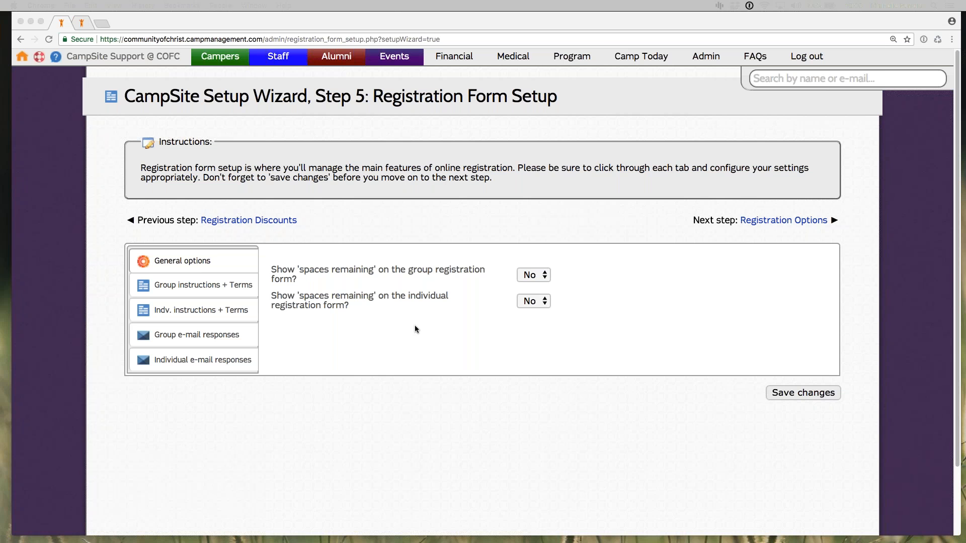
pyautogui.click(295, 280)
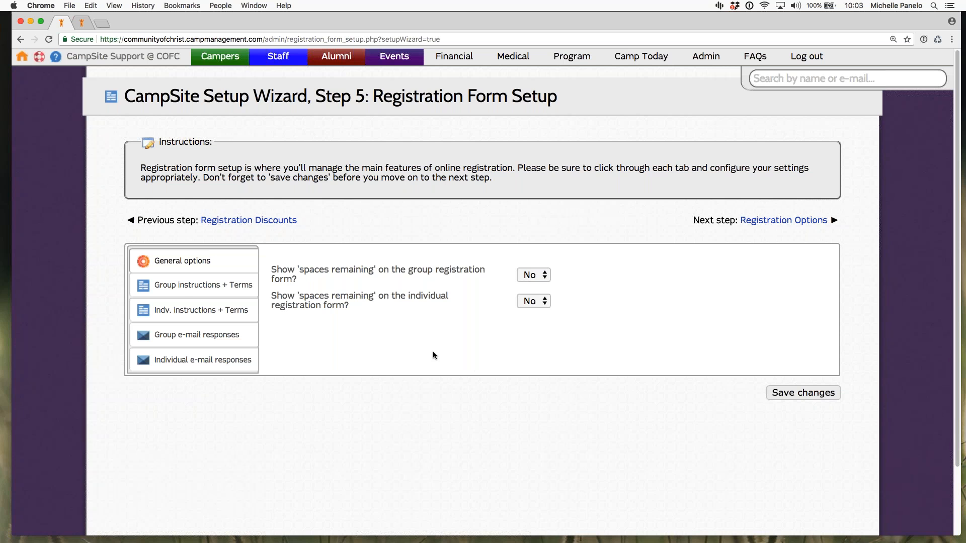
pyautogui.click(180, 287)
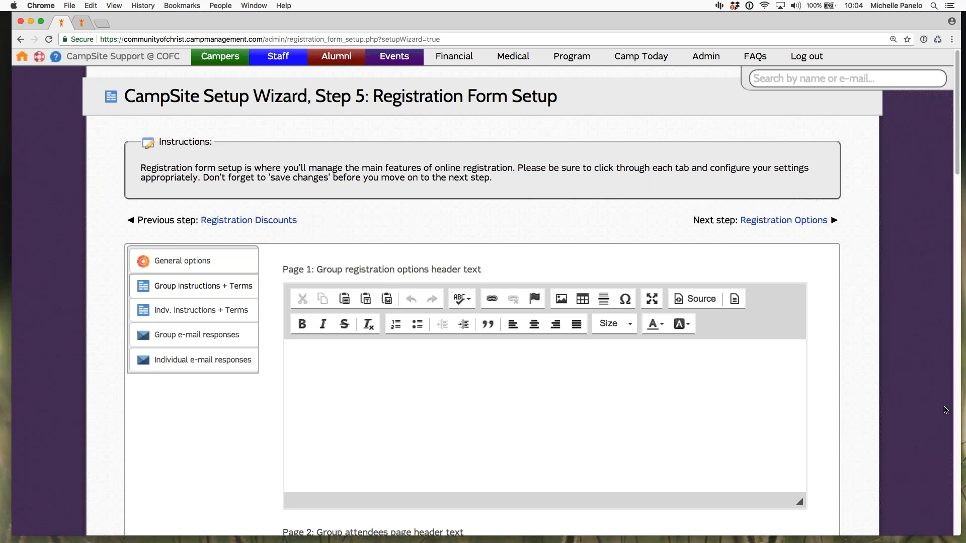
# Step: Go back to the Registration Discounts step and return to Registration Form Setup
pyautogui.press('XF86AudioRaiseVolume')
pyautogui.click(248, 220)
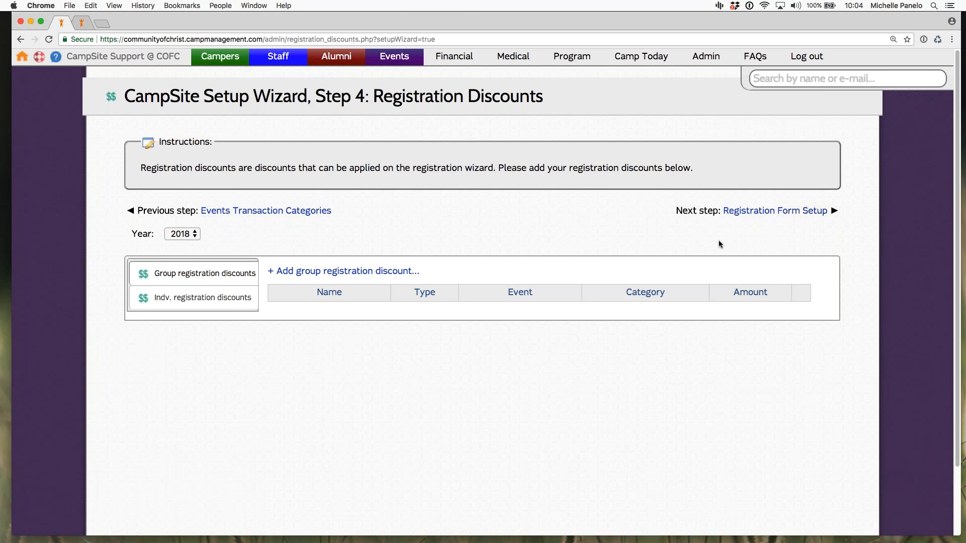
pyautogui.click(785, 211)
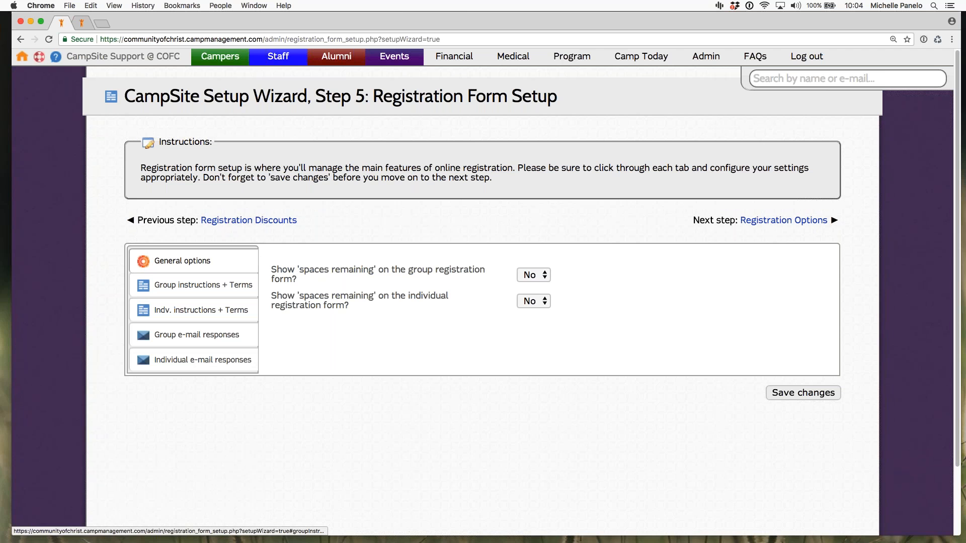
# Step: Review the group instructions and terms, from the page header texts through to the message displayed after successful submission
pyautogui.click(201, 285)
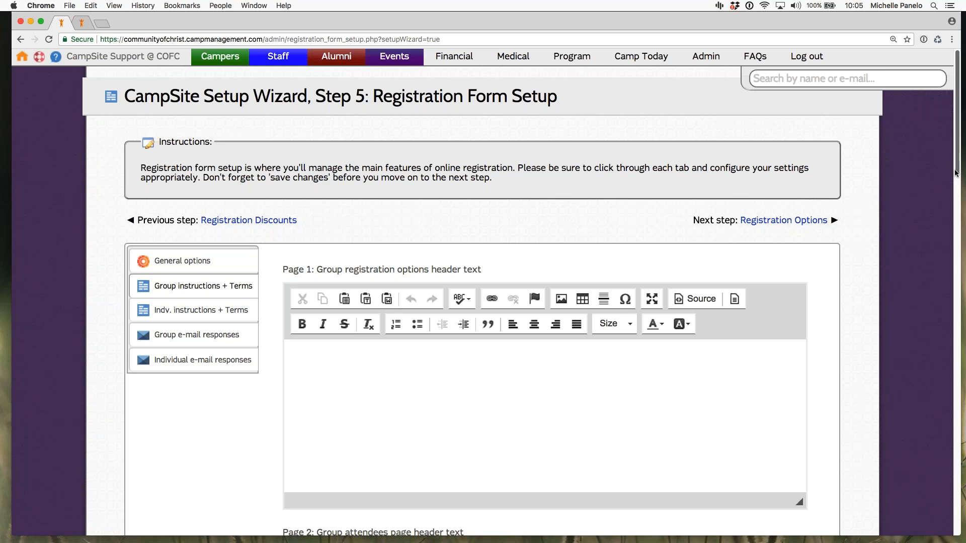
pyautogui.scroll(-1, 955, 173)
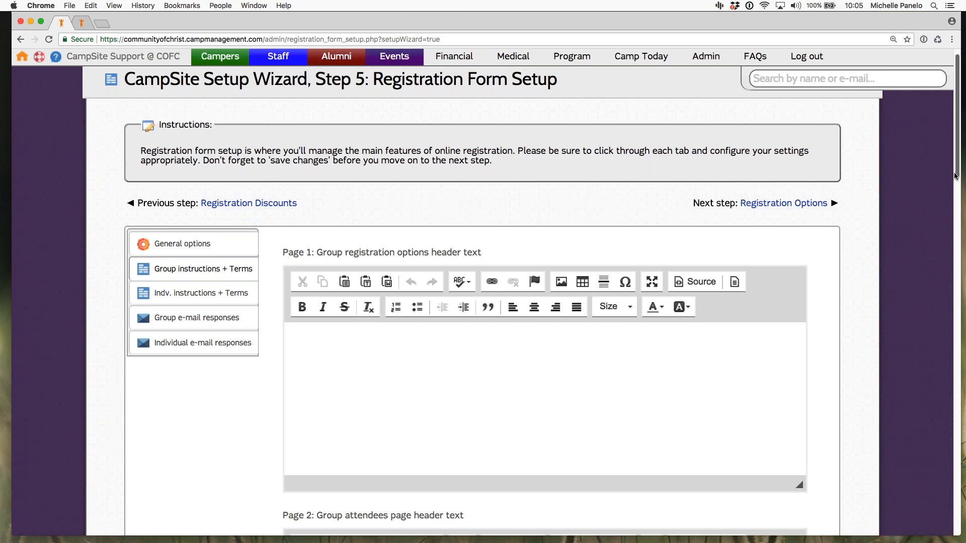
pyautogui.scroll(-1, 956, 176)
pyautogui.moveTo(955, 175); pyautogui.dragTo(956, 214)
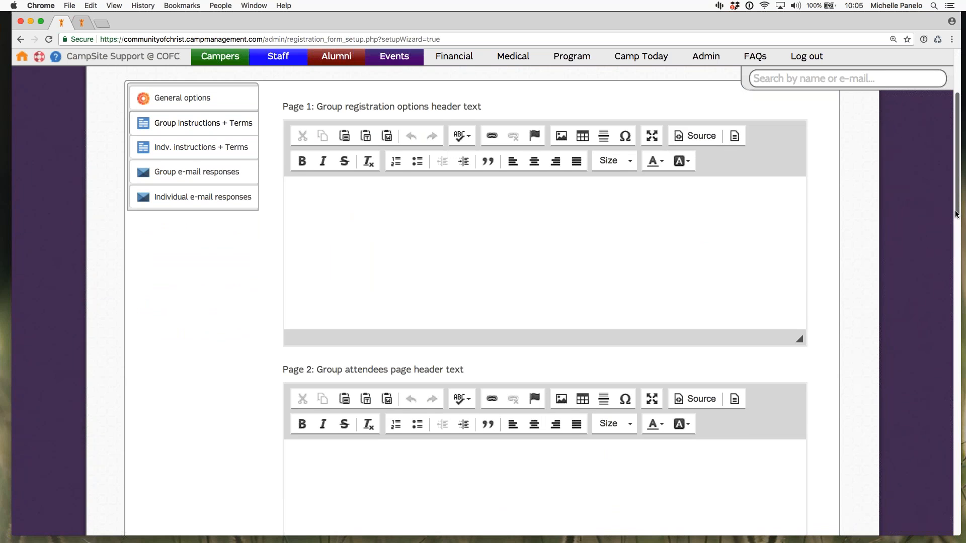
pyautogui.moveTo(956, 214); pyautogui.dragTo(954, 389)
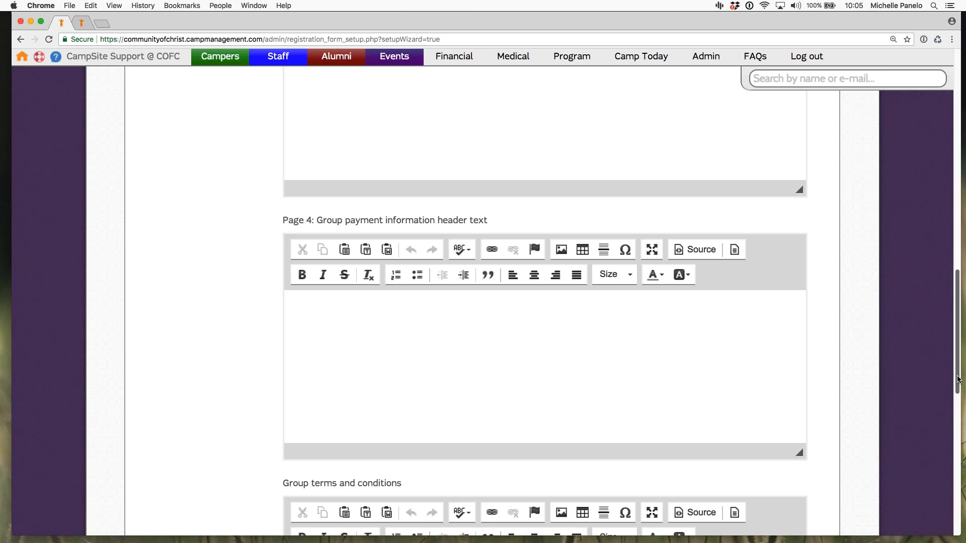
pyautogui.moveTo(958, 380); pyautogui.dragTo(953, 496)
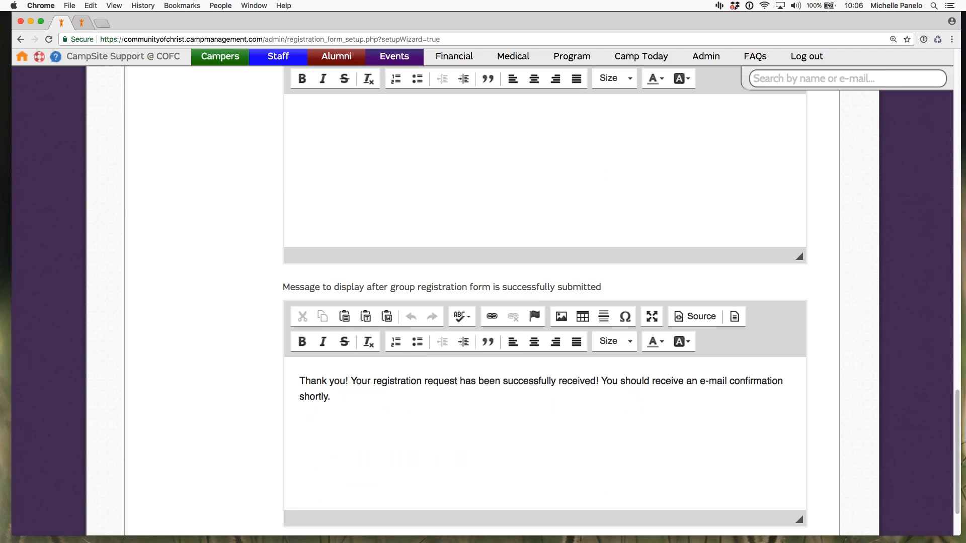
pyautogui.click(294, 381)
pyautogui.moveTo(294, 382); pyautogui.dragTo(878, 441)
pyautogui.moveTo(957, 410); pyautogui.dragTo(955, 116)
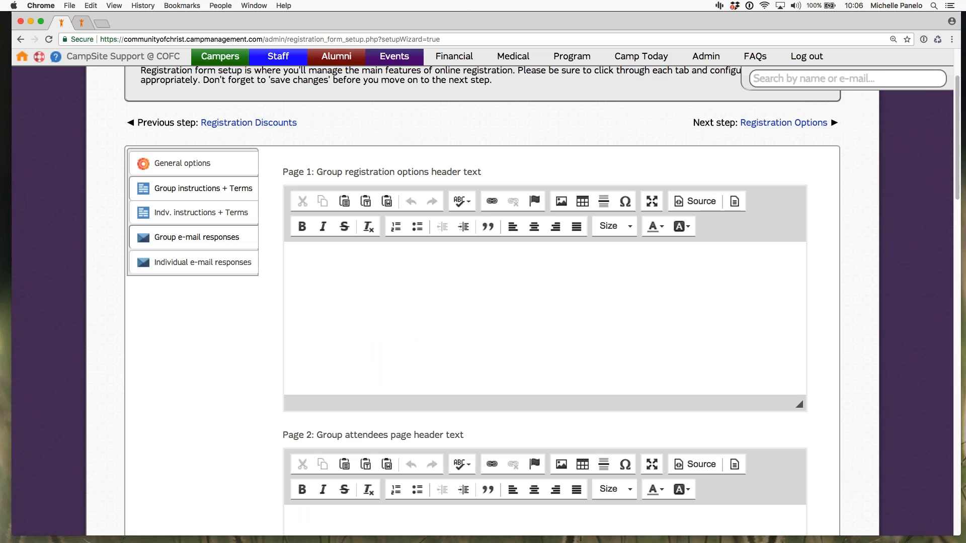
# Step: View the individual instructions and terms, looking over the registration options and individual questions header texts
pyautogui.click(201, 213)
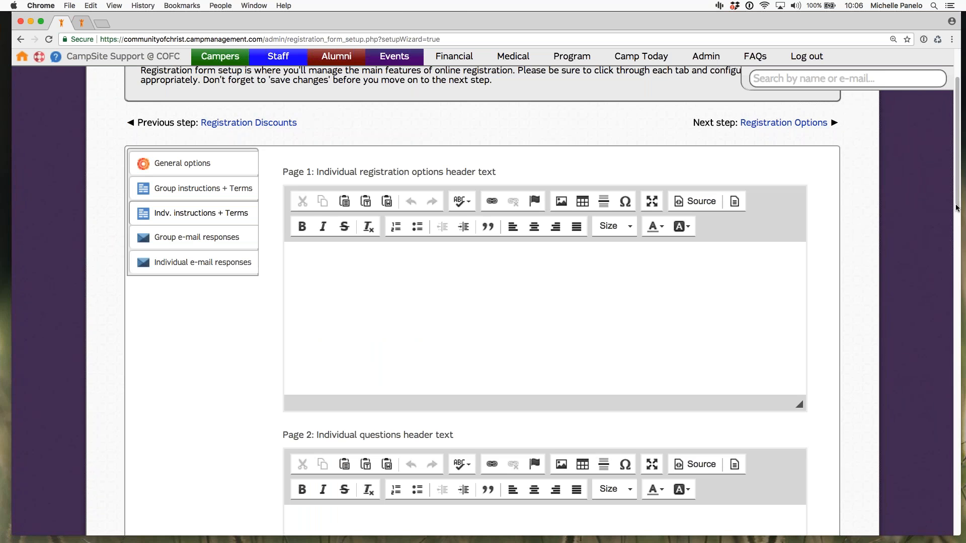
pyautogui.scroll(-3, 956, 208)
pyautogui.rightClick(956, 220)
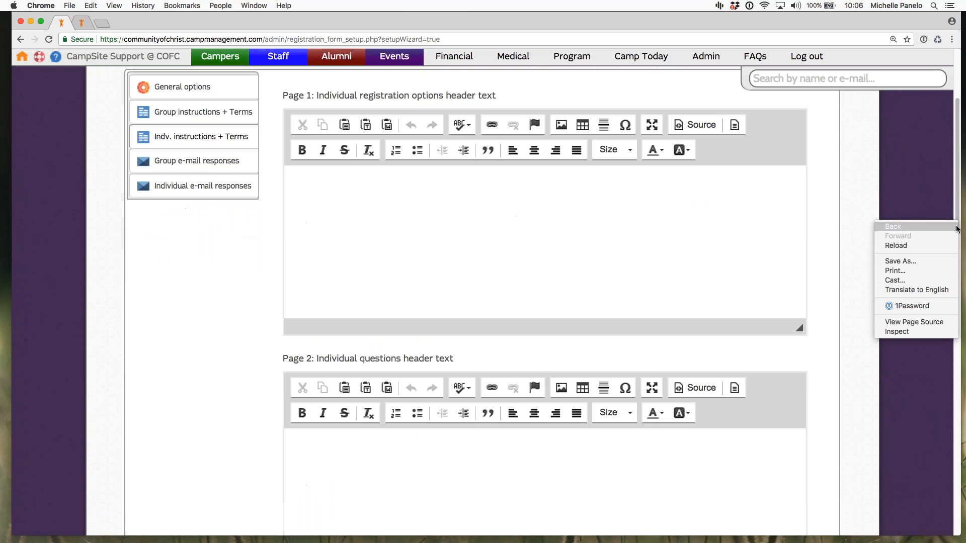
pyautogui.click(946, 193)
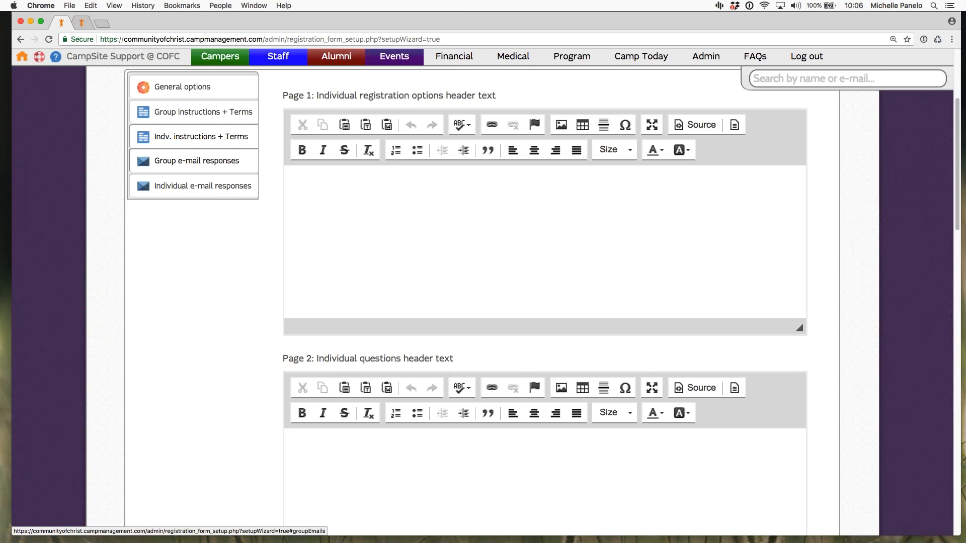
# Step: View the group e-mail responses and examine the wording of the group registration form submission confirmation e-mail
pyautogui.click(202, 162)
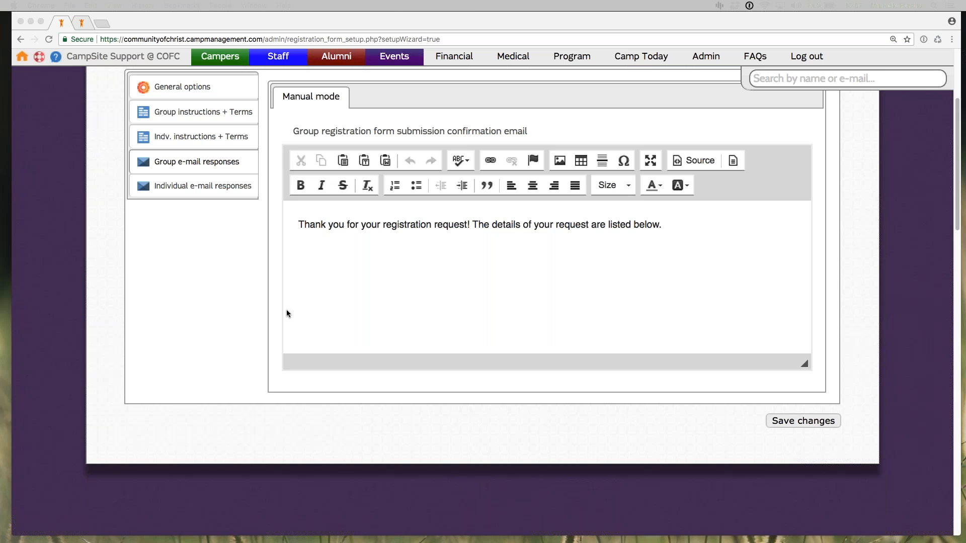
pyautogui.click(340, 317)
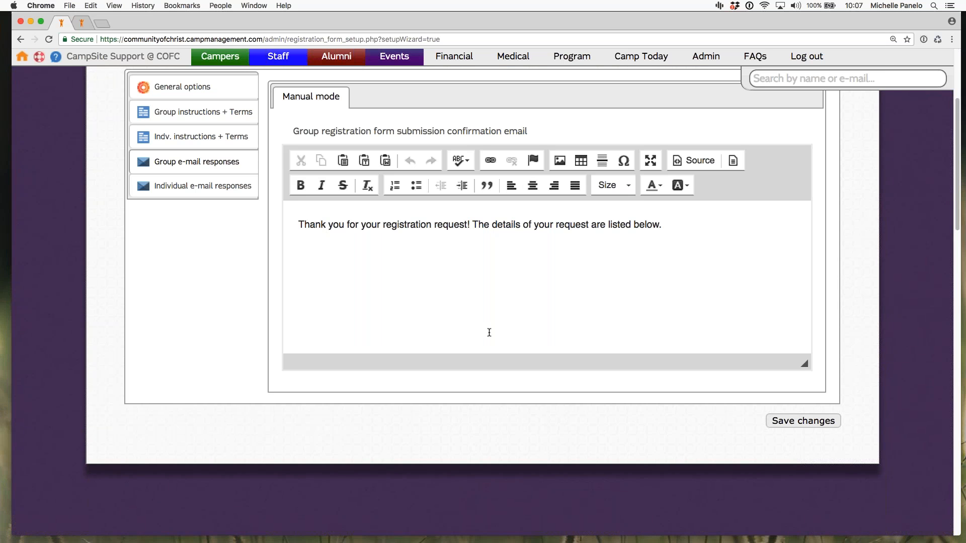
pyautogui.click(532, 237)
pyautogui.moveTo(552, 224); pyautogui.dragTo(470, 225)
pyautogui.click(327, 224)
pyautogui.moveTo(304, 225); pyautogui.dragTo(386, 244)
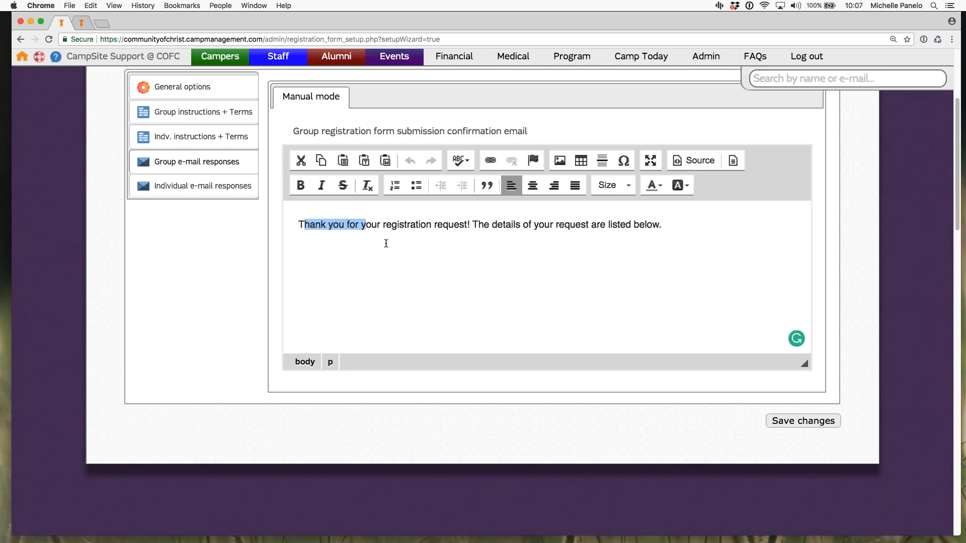
pyautogui.click(498, 243)
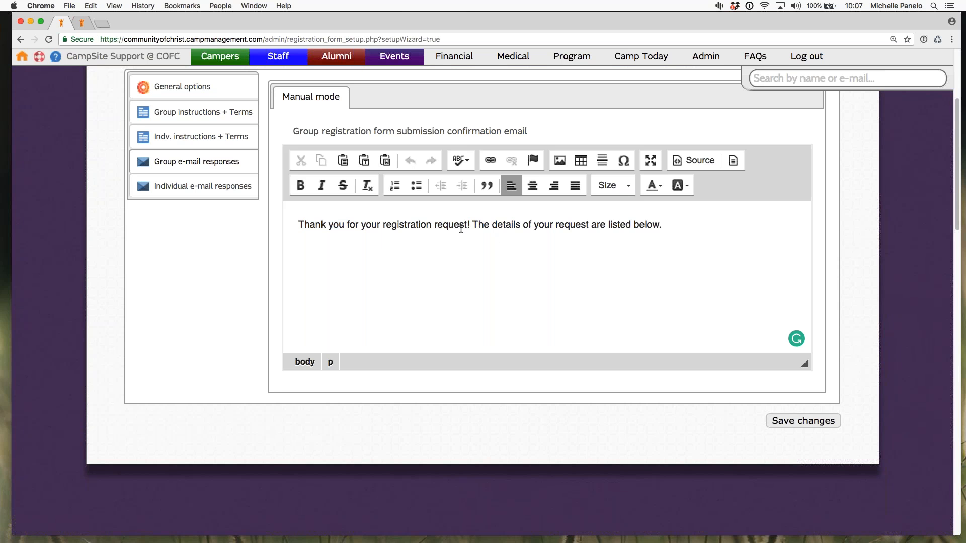
# Step: Review the group and individual registration confirmation e-mail texts and save the registration form setup
pyautogui.moveTo(442, 225); pyautogui.dragTo(464, 263)
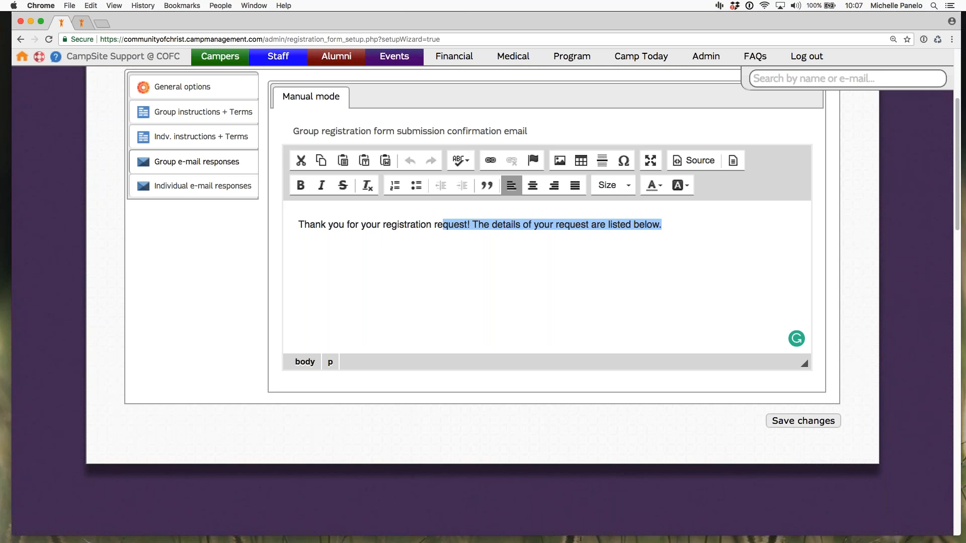
pyautogui.click(540, 291)
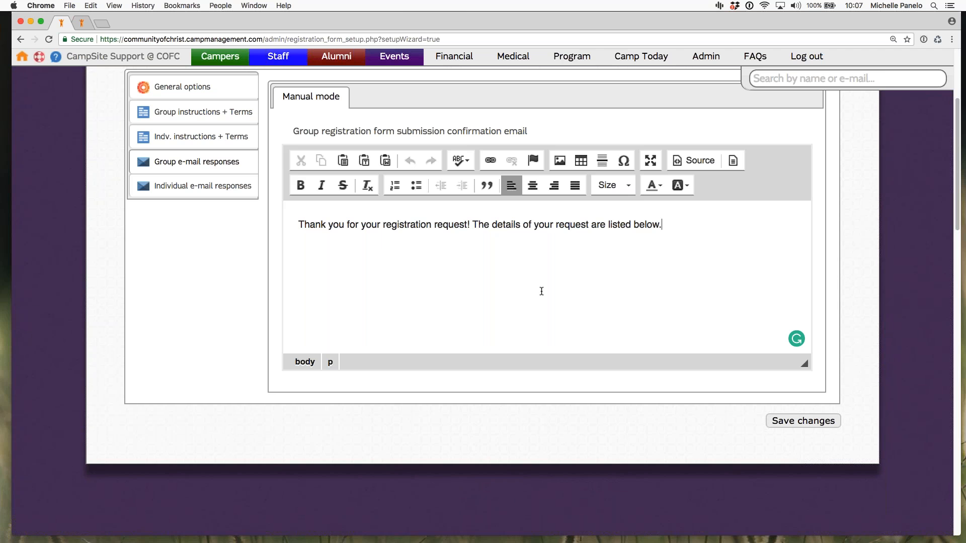
pyautogui.click(202, 186)
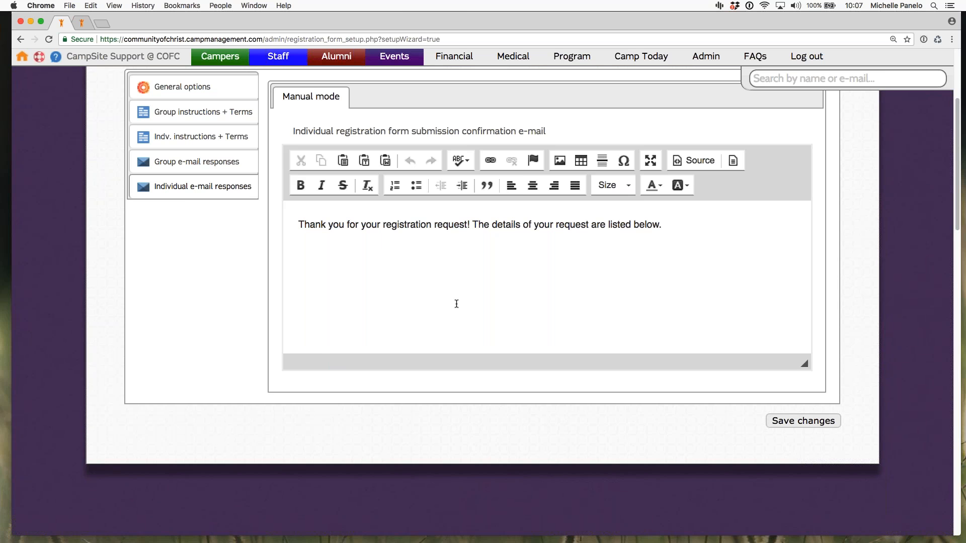
pyautogui.click(440, 302)
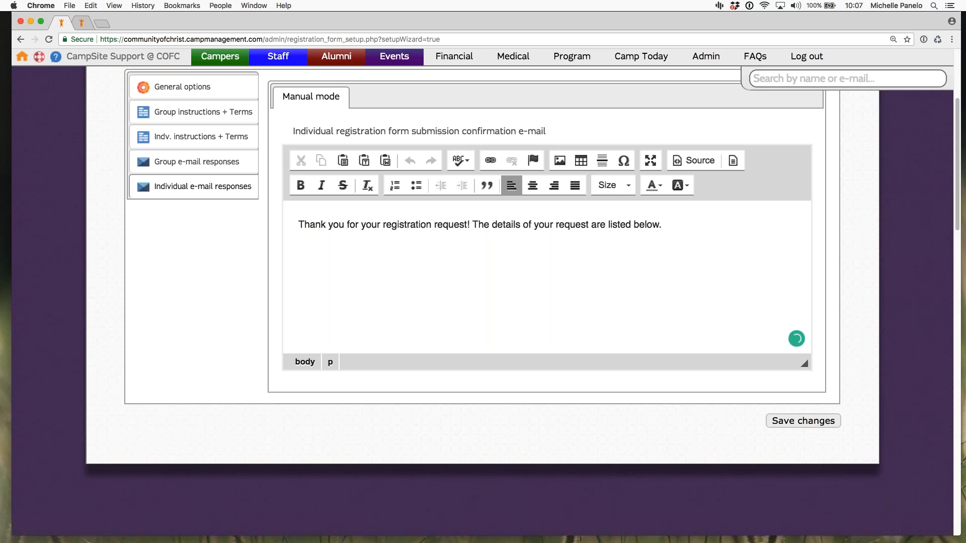
pyautogui.click(774, 429)
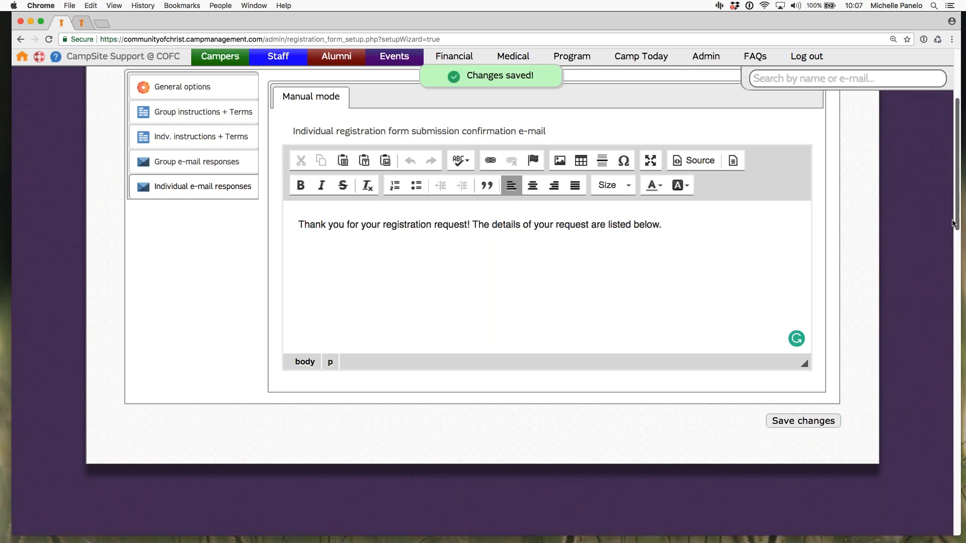
# Step: Continue from Registration Form Setup to the Registration Options step of the setup wizard
pyautogui.moveTo(957, 218); pyautogui.dragTo(957, 198)
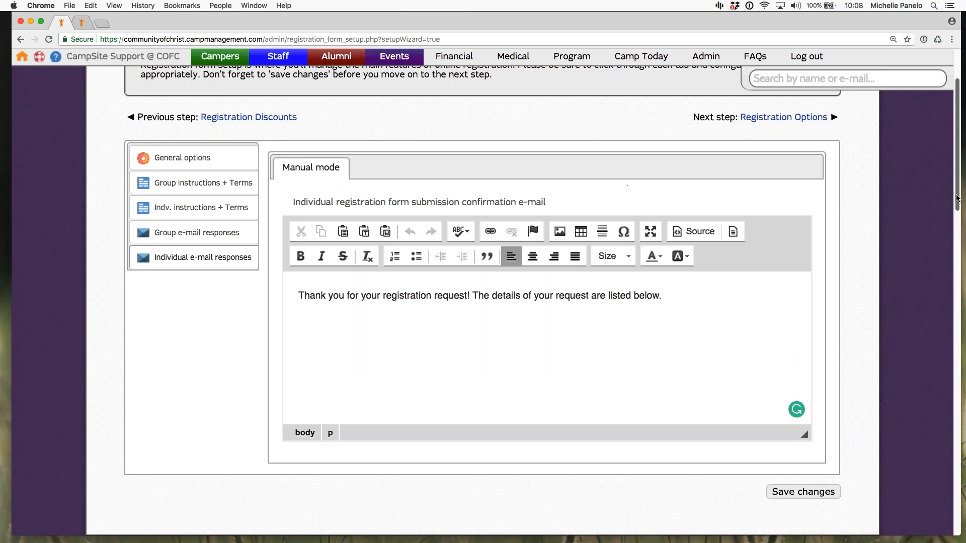
pyautogui.scroll(5, 957, 198)
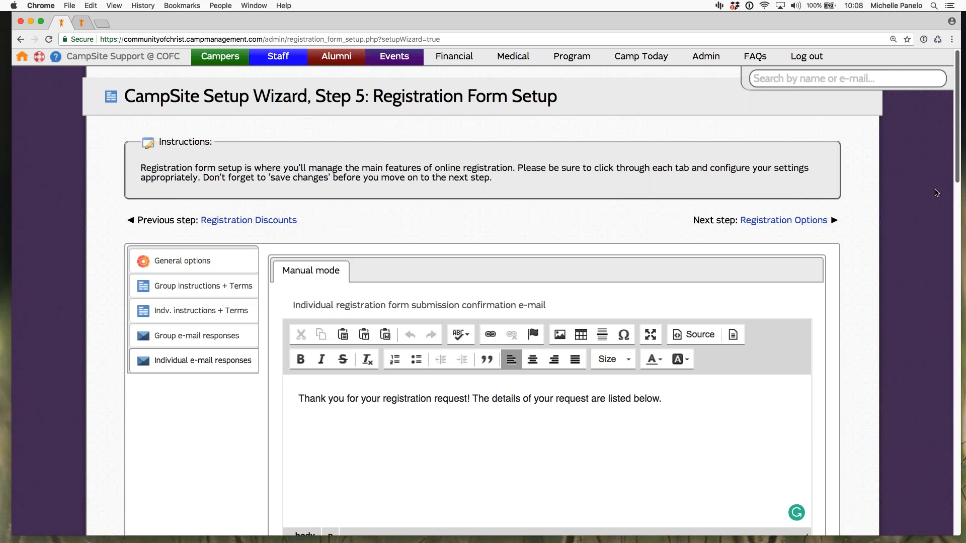
pyautogui.click(780, 220)
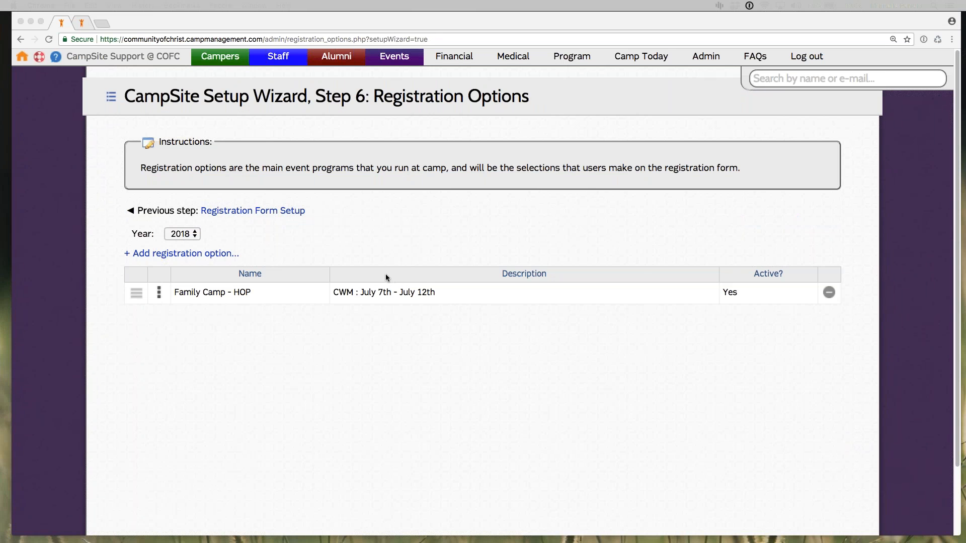
pyautogui.click(357, 218)
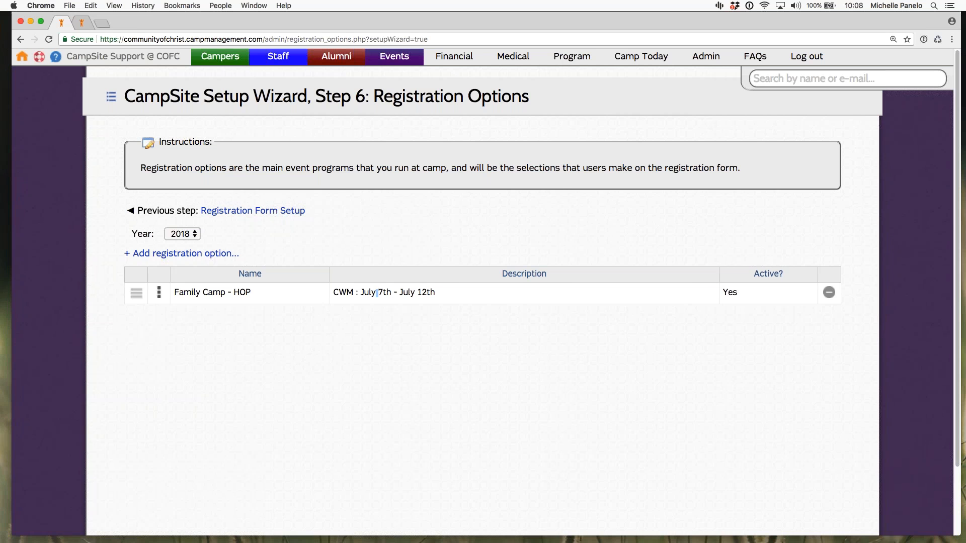
# Step: Look at the editable description and name of the Family Camp - HOP registration option, keeping both as they are
pyautogui.click(376, 292)
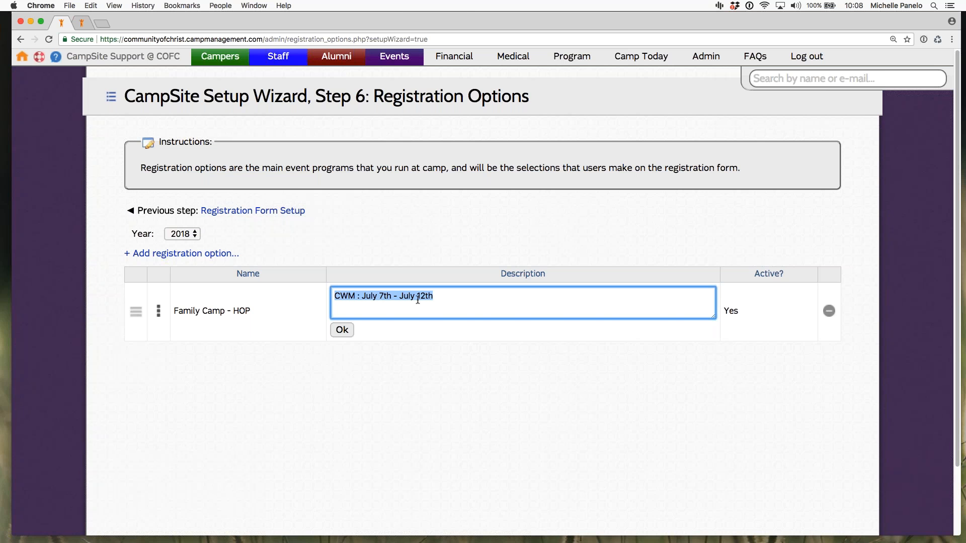
pyautogui.click(342, 330)
pyautogui.click(201, 293)
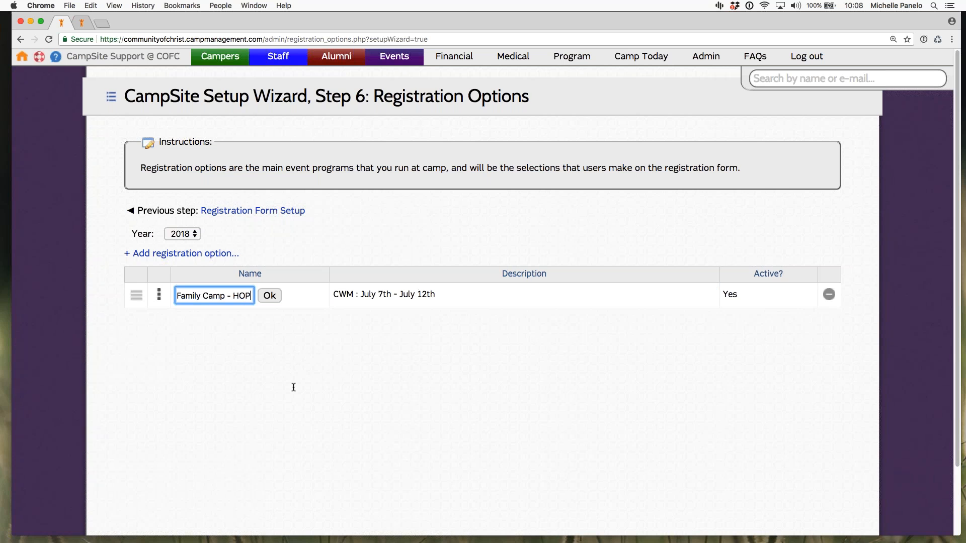
pyautogui.click(276, 309)
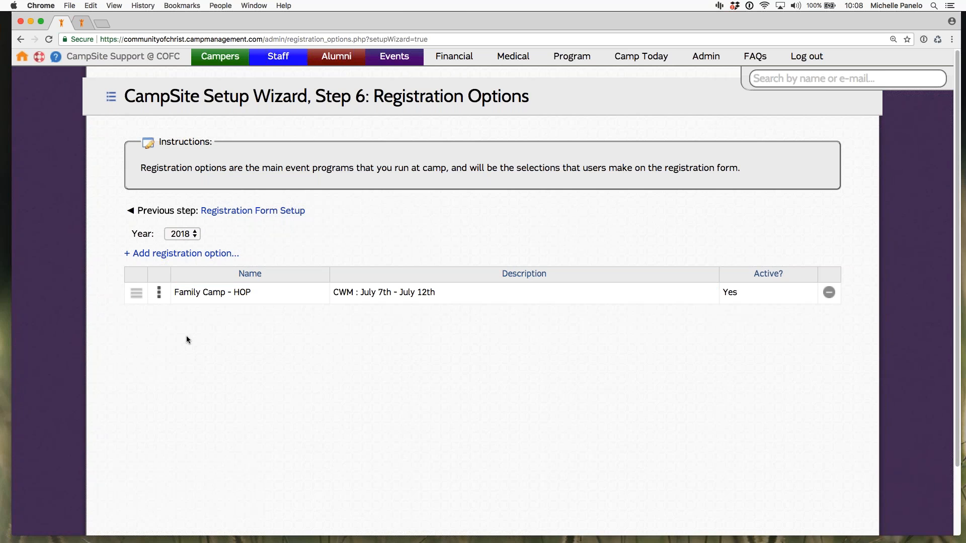
# Step: Expand the Family Camp - HOP option, review its general options including max attendees per group, and save them
pyautogui.click(159, 294)
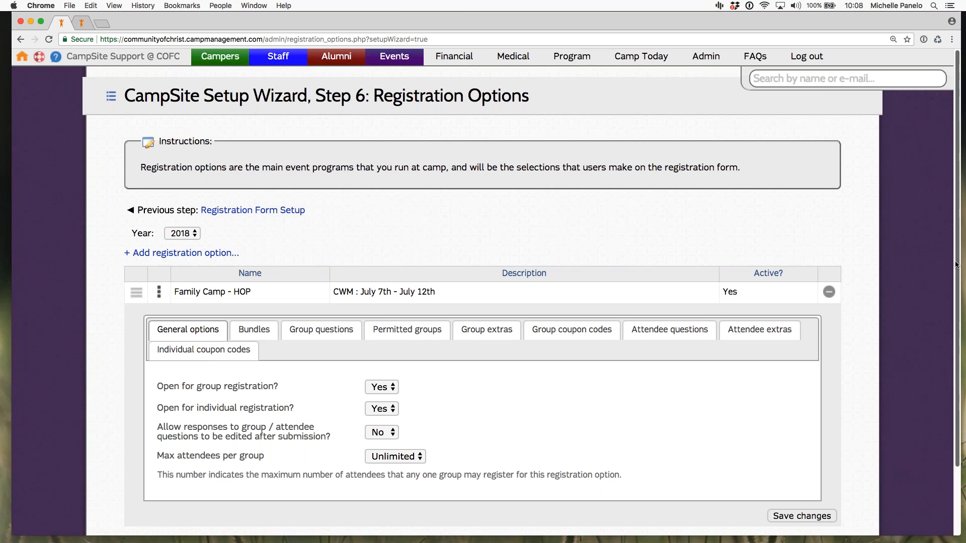
pyautogui.scroll(-1, 958, 280)
pyautogui.scroll(-1, 958, 281)
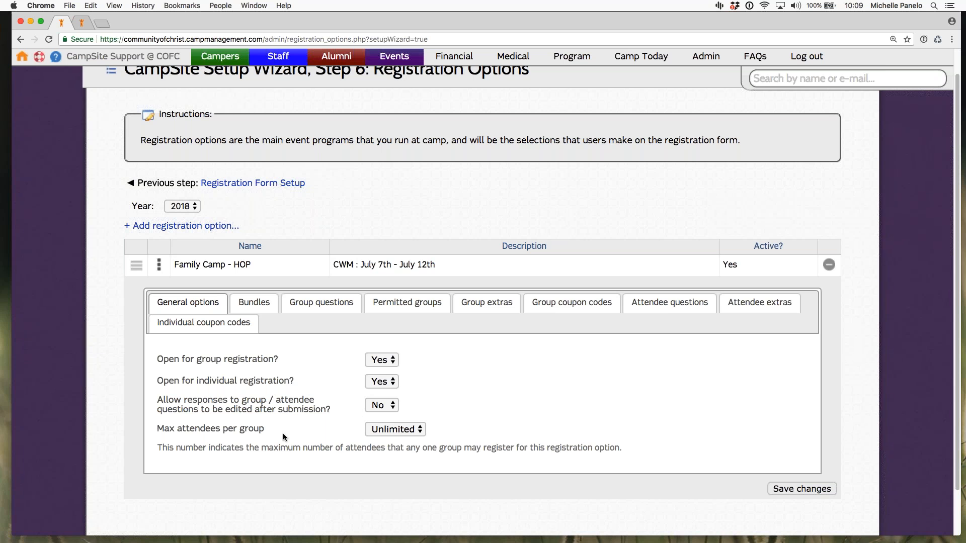
pyautogui.moveTo(156, 432); pyautogui.dragTo(282, 436)
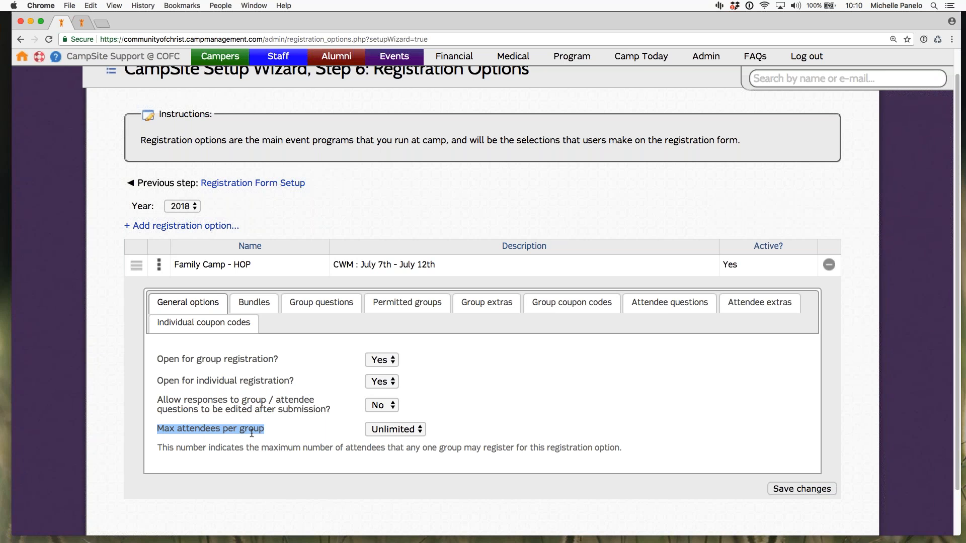
pyautogui.click(279, 437)
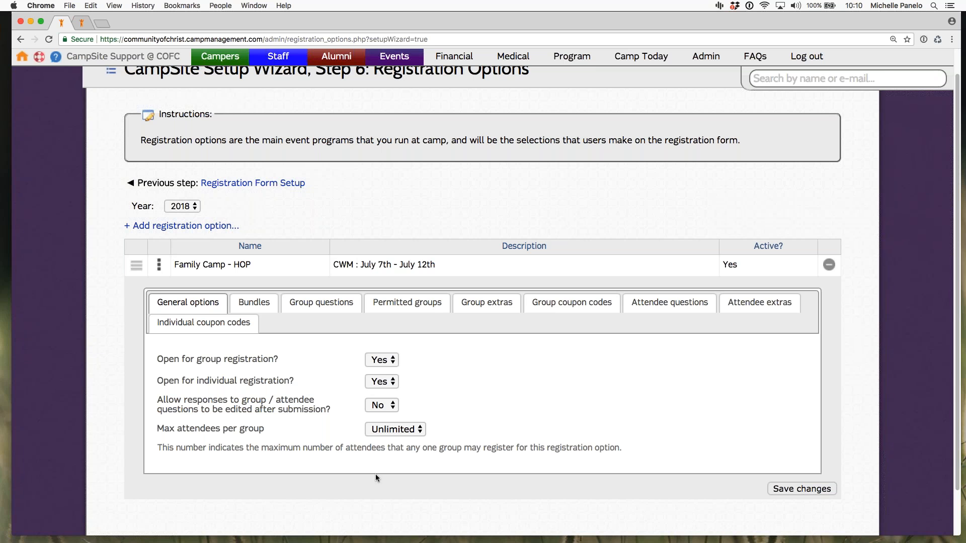
pyautogui.click(802, 489)
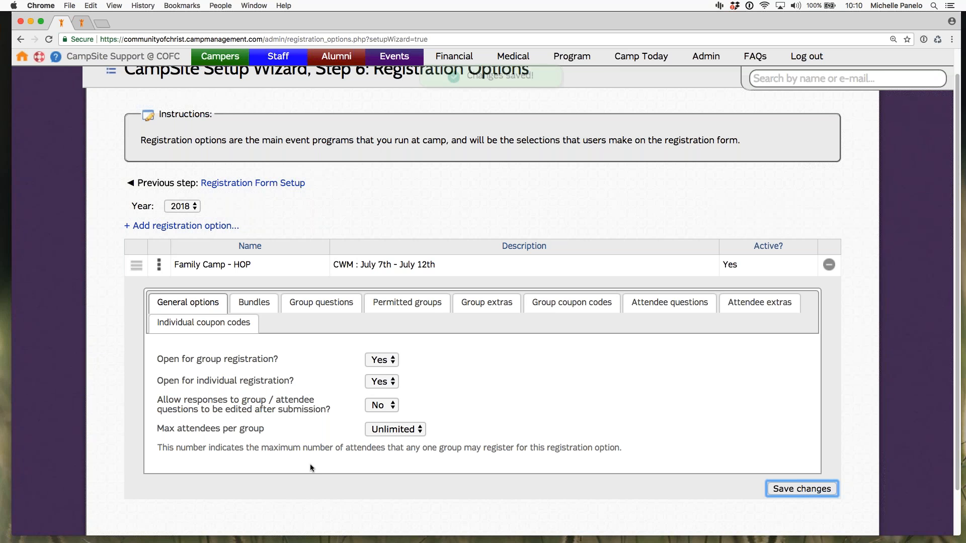
# Step: Open the group rate settings of the Family Camp - HOP bundle and check the rate type, keeping Per group, and the base group amount
pyautogui.click(262, 306)
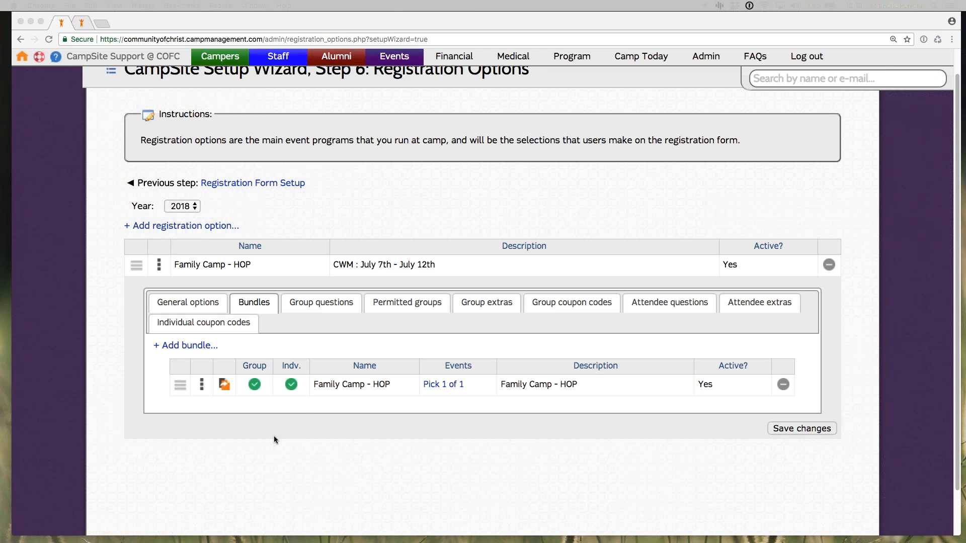
pyautogui.click(201, 385)
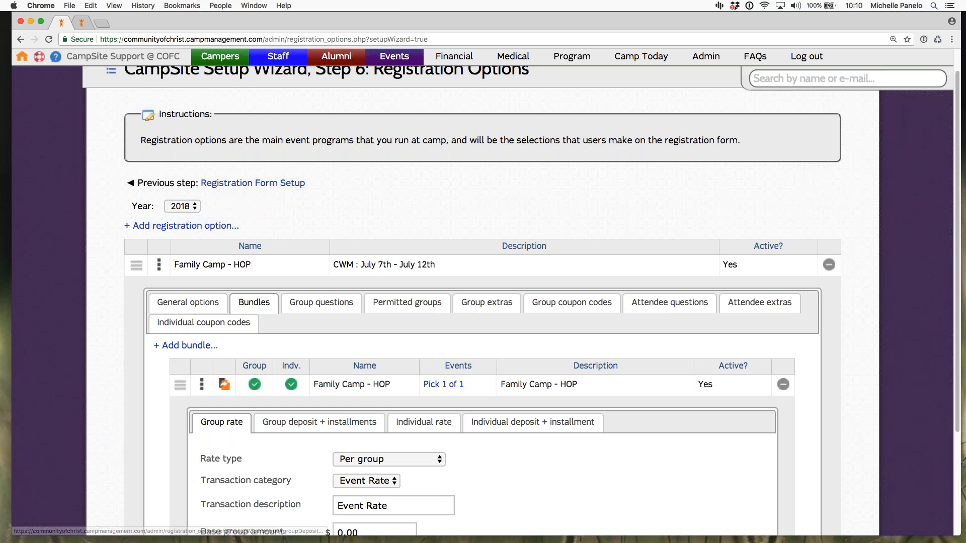
pyautogui.scroll(-4, 954, 317)
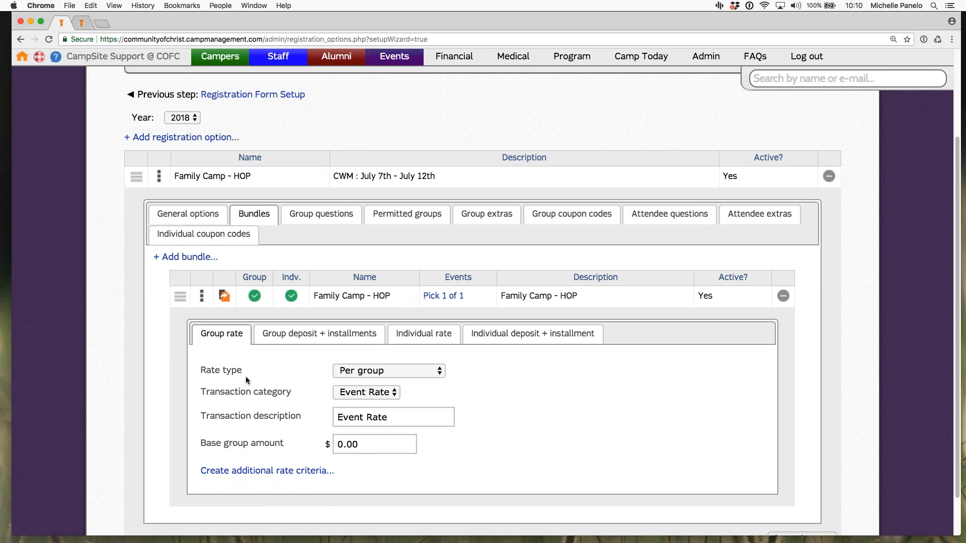
pyautogui.click(343, 373)
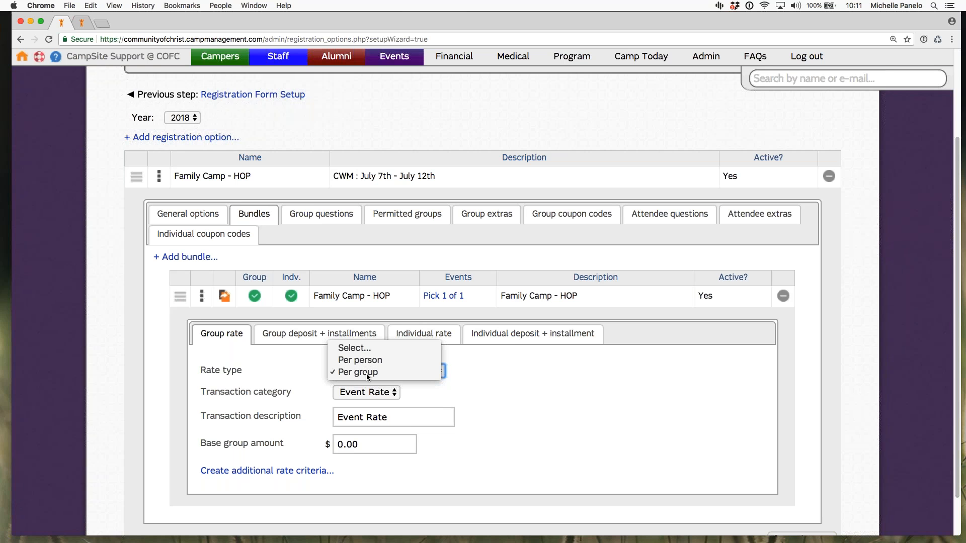
pyautogui.click(362, 373)
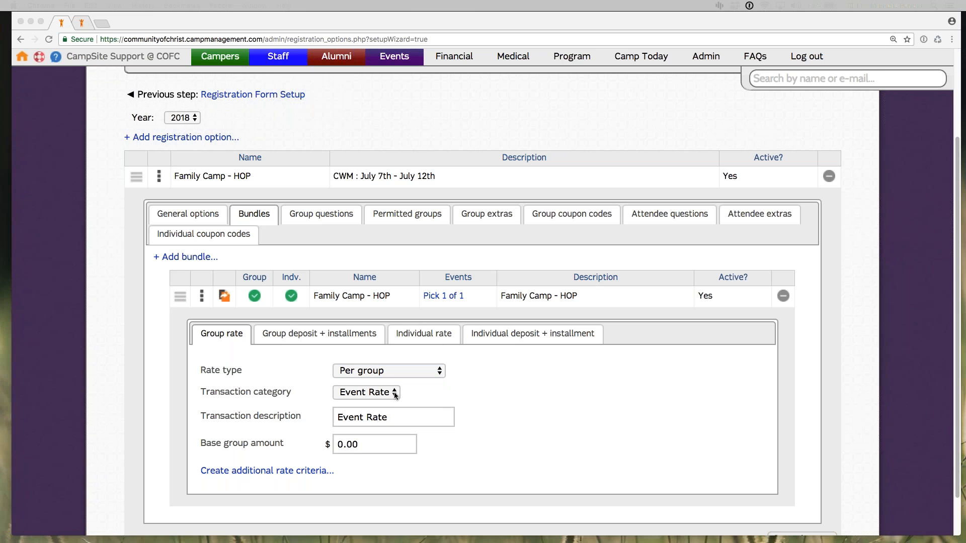
pyautogui.click(362, 447)
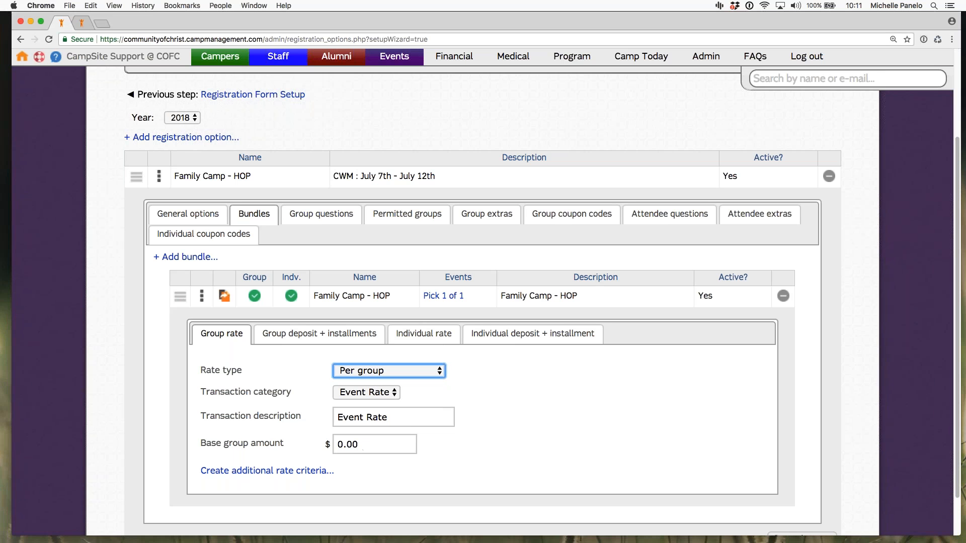
pyautogui.click(374, 452)
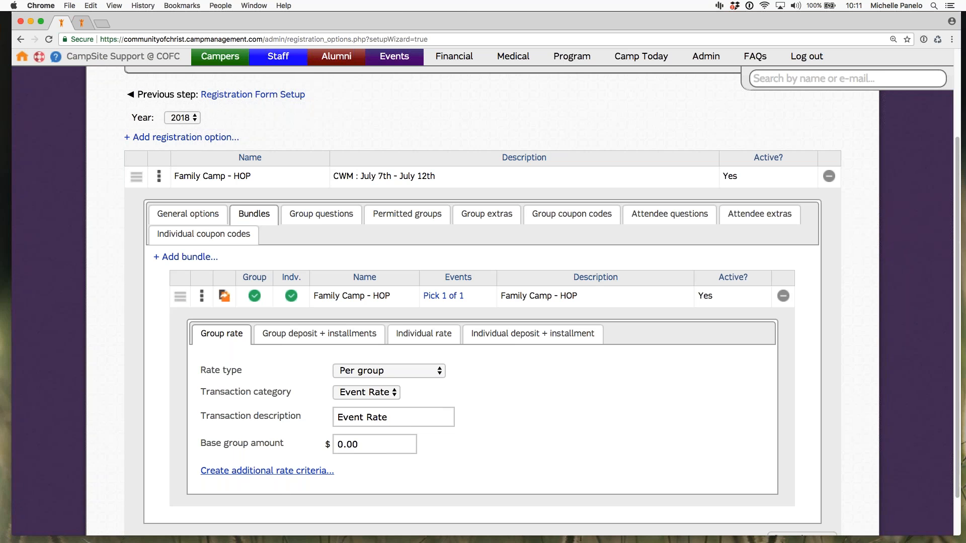
# Step: Open the additional rate criteria for the group rate and examine the available criteria types without choosing one
pyautogui.click(263, 471)
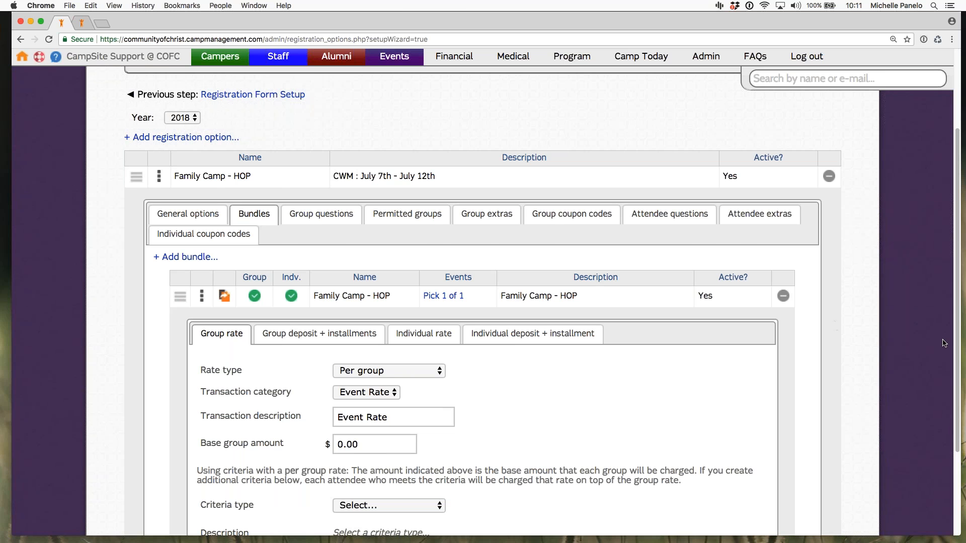
pyautogui.scroll(-3, 956, 347)
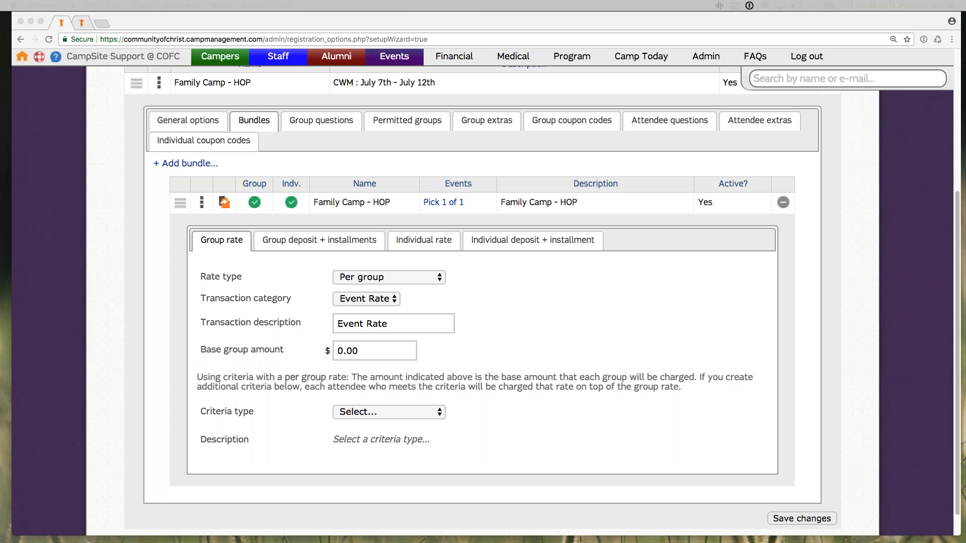
pyautogui.click(403, 407)
pyautogui.press('Escape')
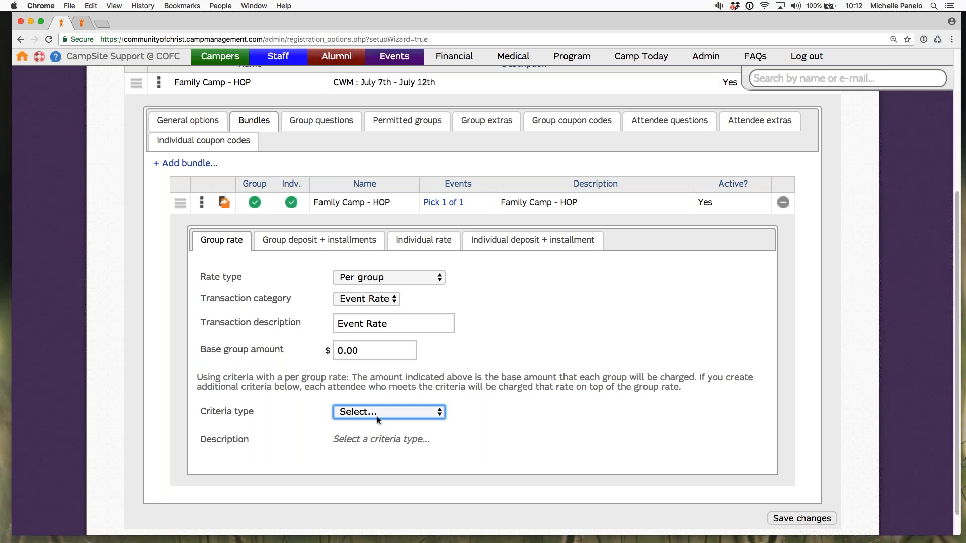
pyautogui.click(376, 417)
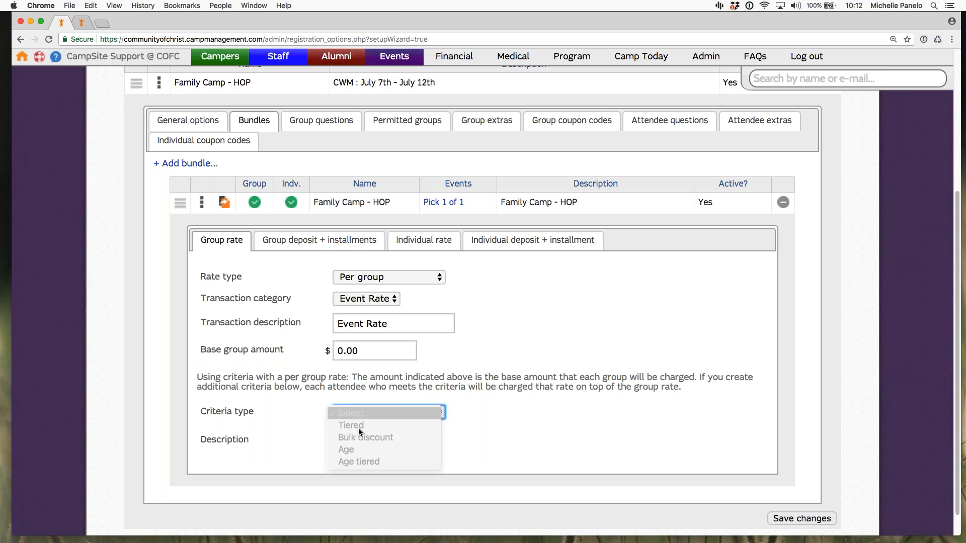
pyautogui.click(353, 413)
pyautogui.click(354, 415)
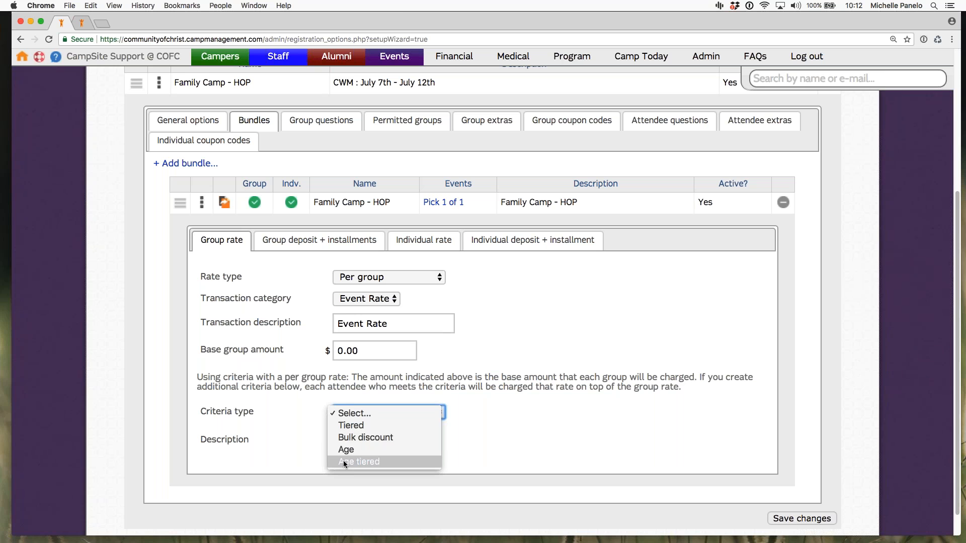
pyautogui.click(523, 442)
pyautogui.click(497, 461)
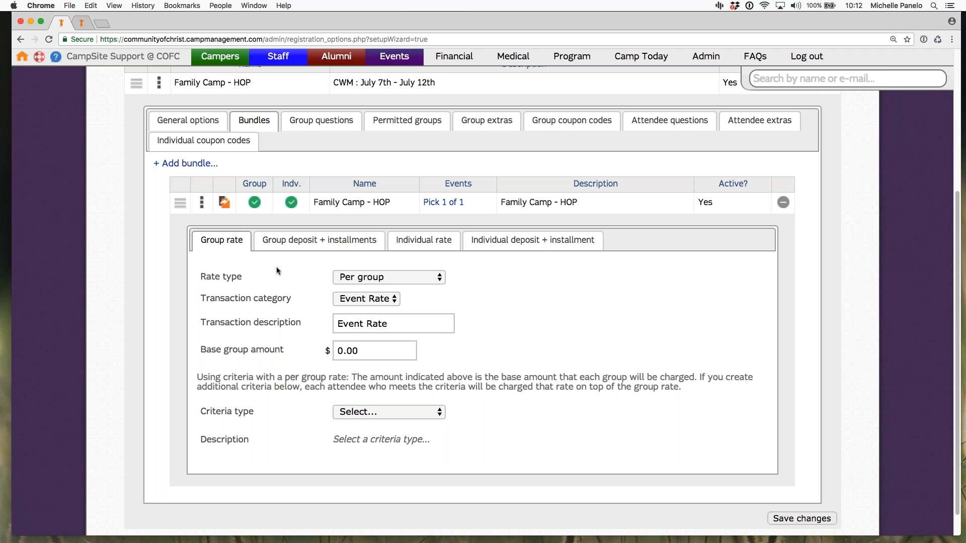
# Step: Review the bundle's group deposit and installments settings, covering the required deposit, mandatory auto pay and installments
pyautogui.click(291, 242)
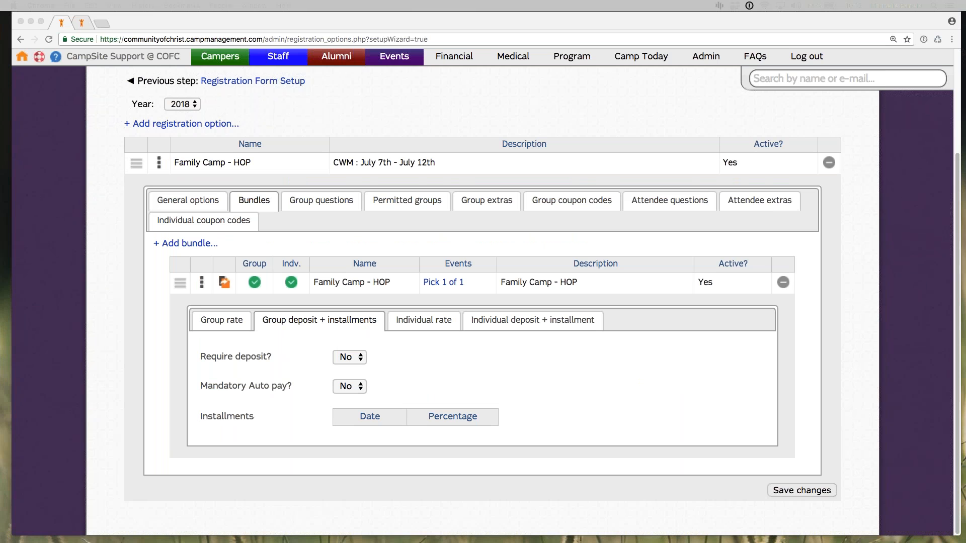
pyautogui.click(333, 376)
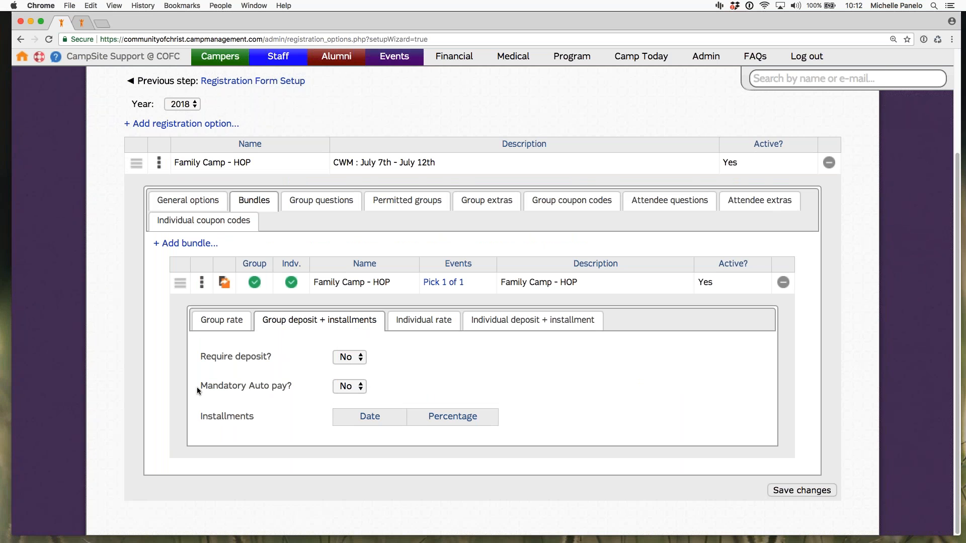
pyautogui.moveTo(197, 387); pyautogui.dragTo(304, 402)
pyautogui.click(283, 401)
pyautogui.doubleClick(222, 417)
pyautogui.click(240, 455)
# Step: Open the bundle's individual rate settings and review the rate and the additional rate criteria options without choosing a criteria type
pyautogui.click(429, 330)
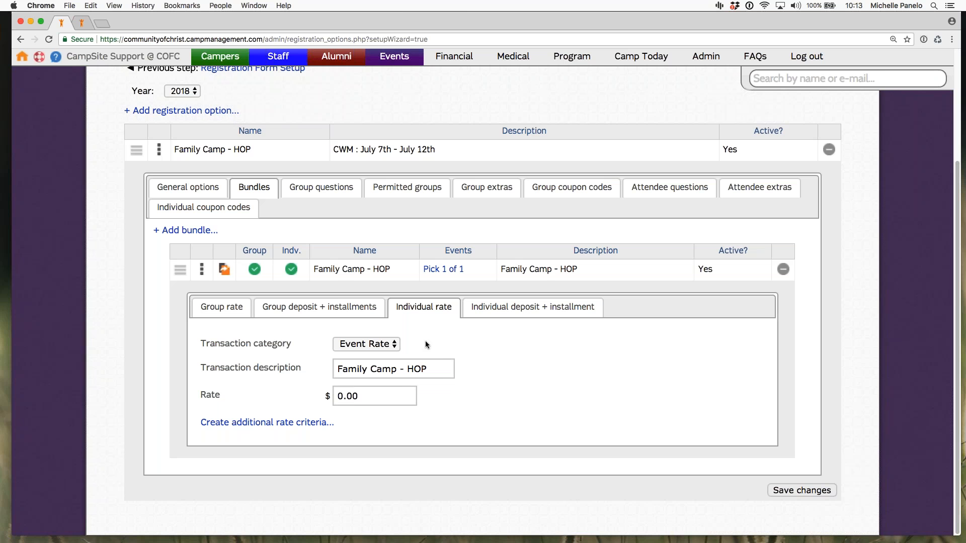
pyautogui.click(358, 396)
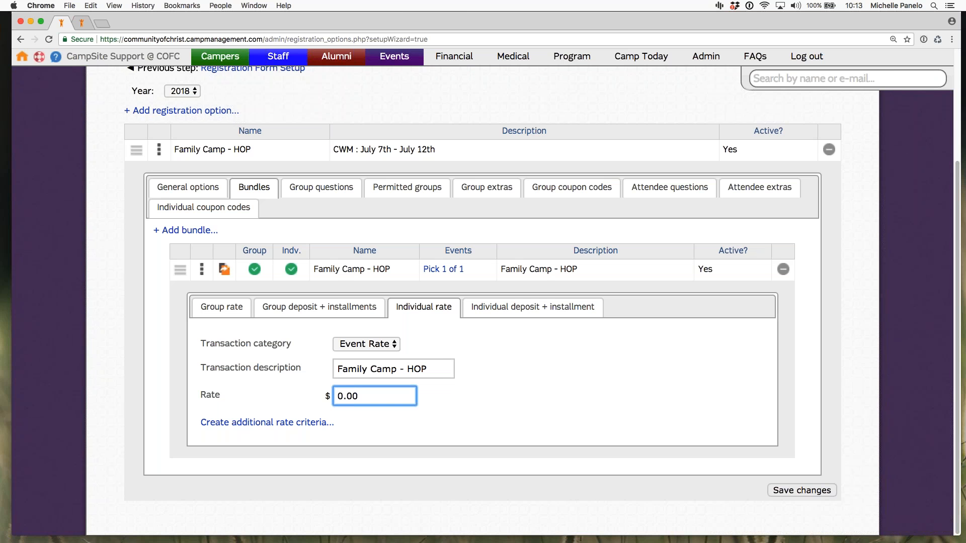
pyautogui.click(269, 423)
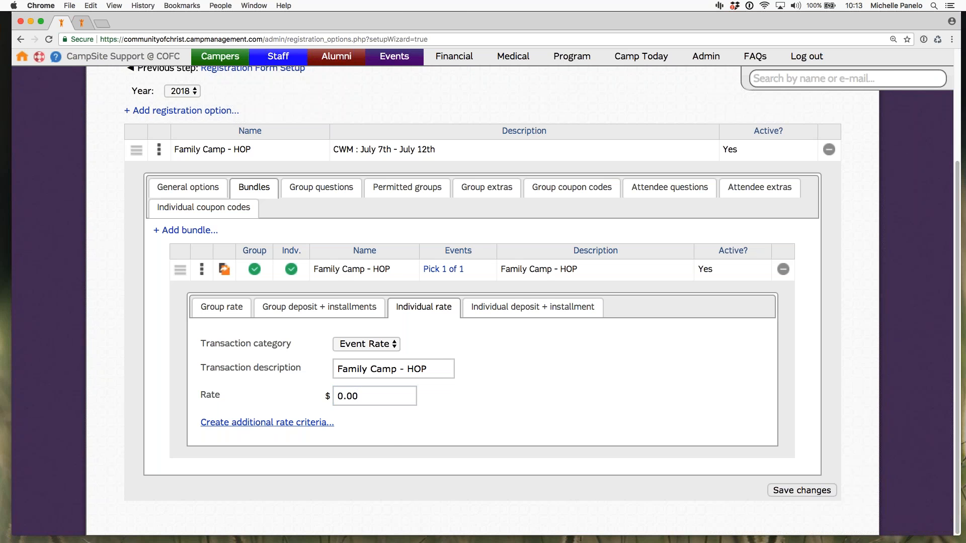
pyautogui.click(373, 387)
pyautogui.click(351, 400)
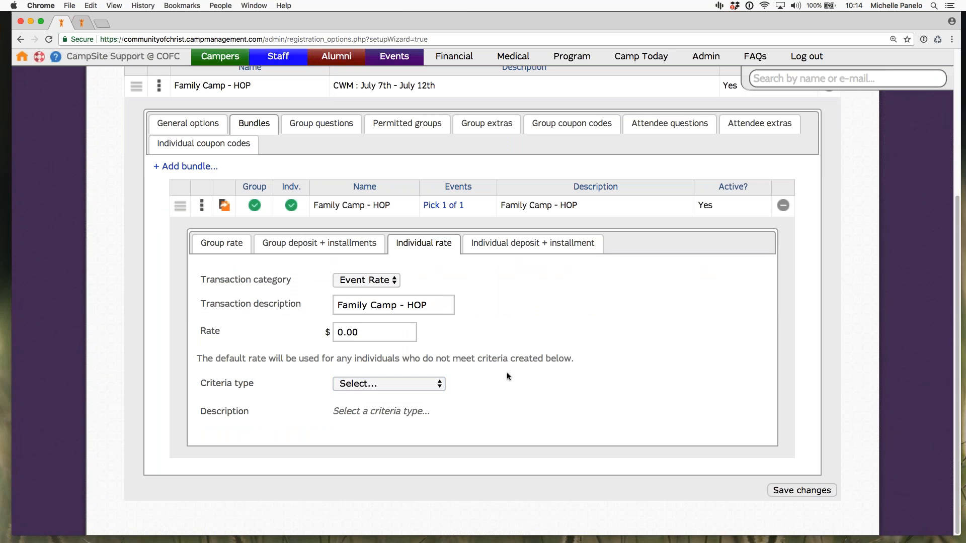
# Step: Review the individual deposit and the installment date and percentage entry, close the installments dialog without adding one, and save the bundle settings
pyautogui.click(511, 255)
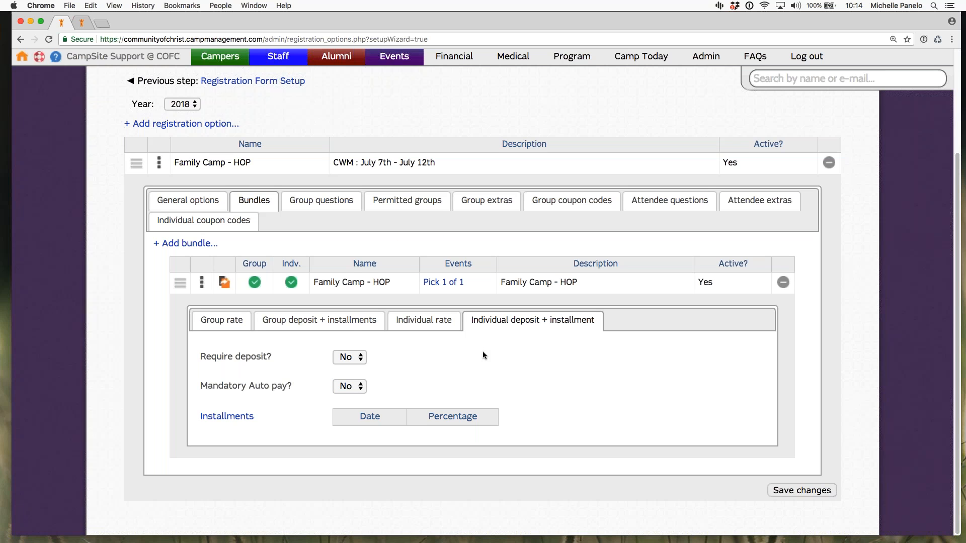
pyautogui.click(227, 416)
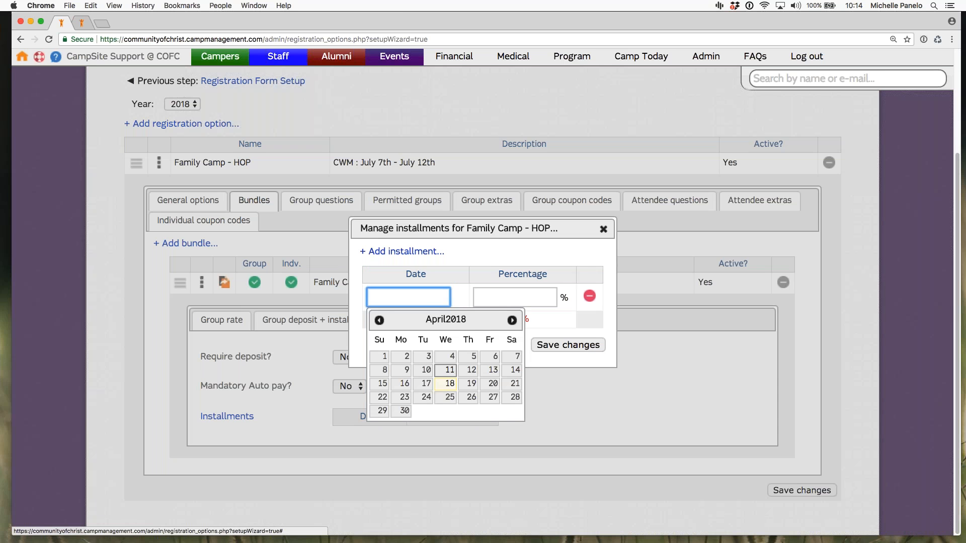
pyautogui.click(483, 303)
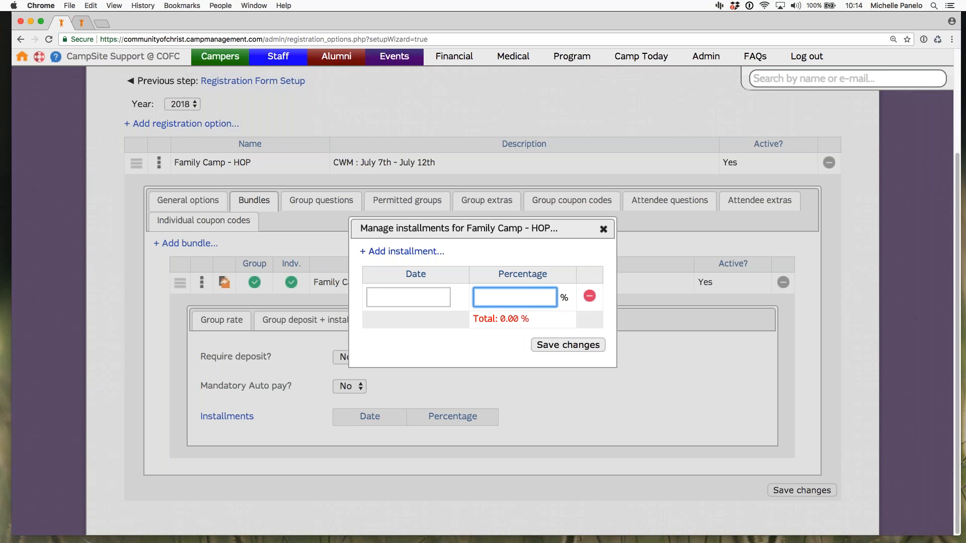
pyautogui.click(505, 349)
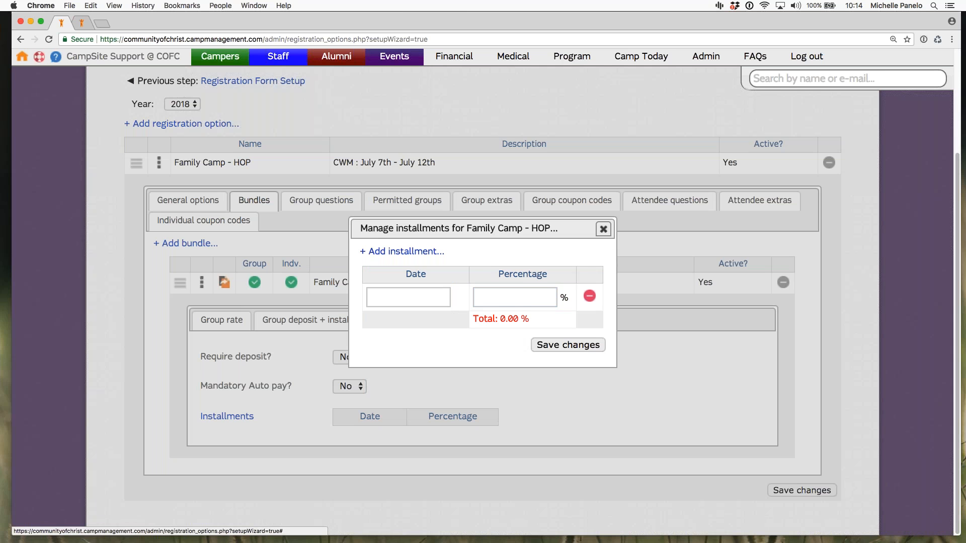
pyautogui.click(603, 229)
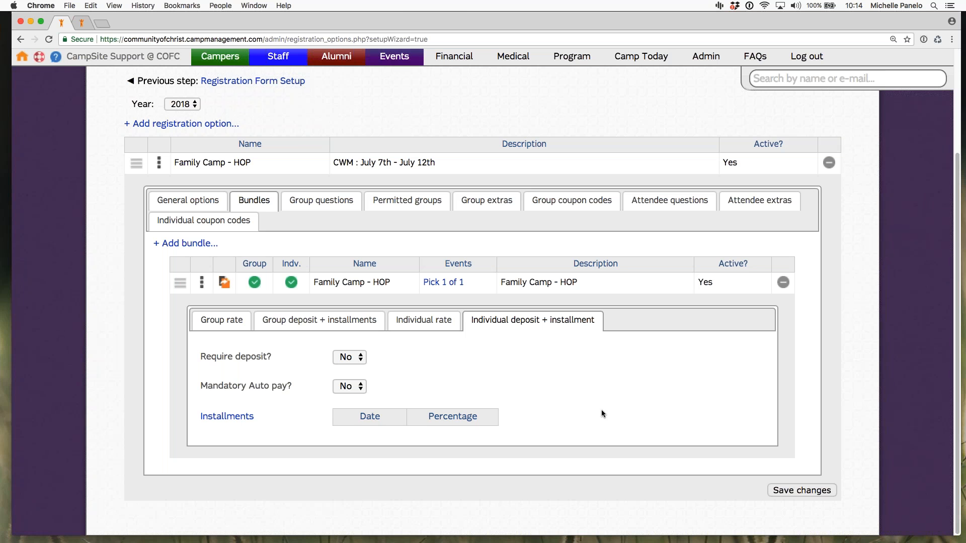
pyautogui.click(785, 490)
pyautogui.click(802, 490)
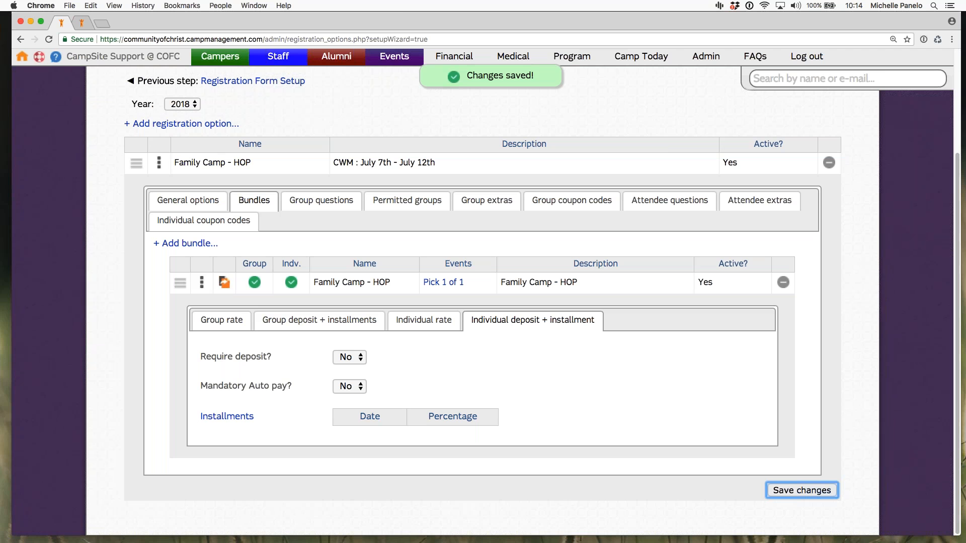
# Step: Return to the bundle's group rate settings, set the criteria type to Tiered, and read its example
pyautogui.click(320, 202)
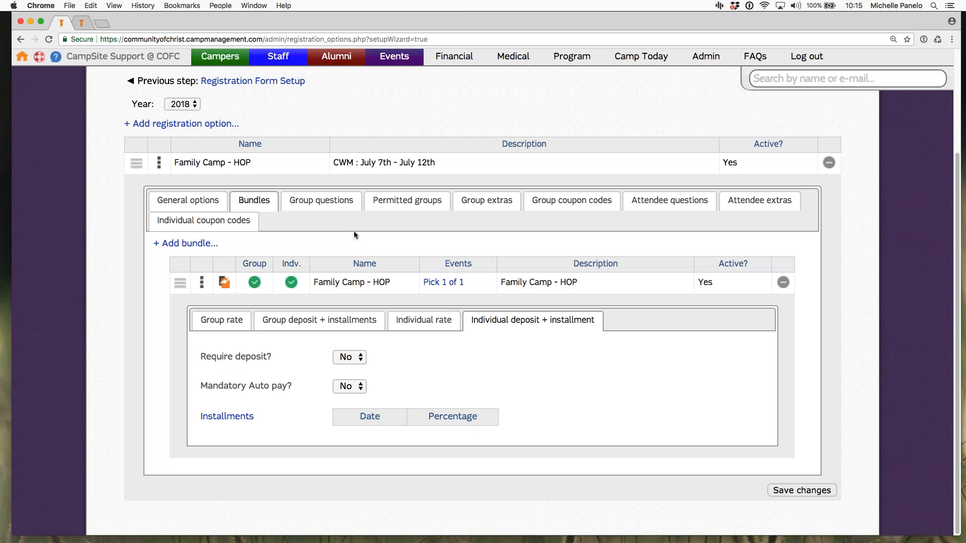
pyautogui.click(227, 325)
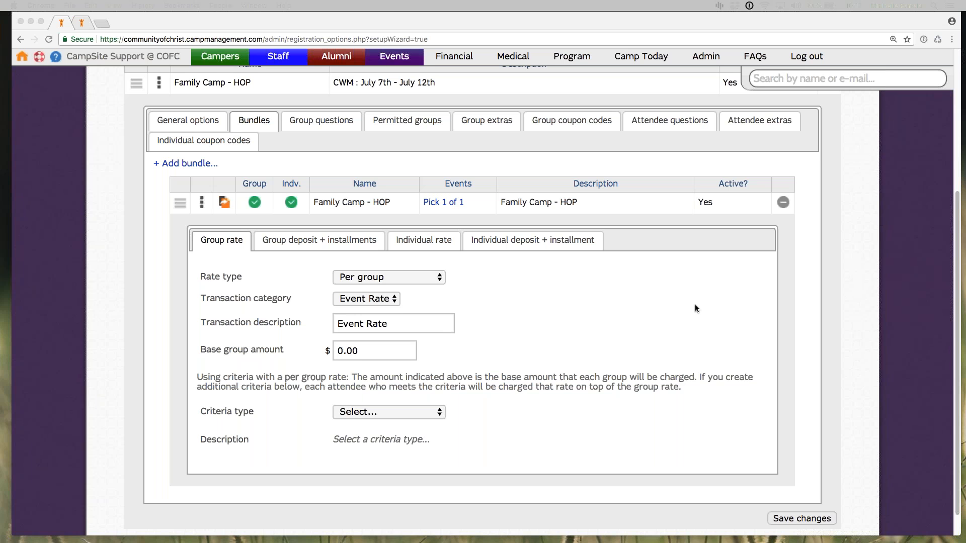
pyautogui.click(400, 414)
pyautogui.click(573, 438)
pyautogui.click(352, 414)
pyautogui.click(355, 416)
pyautogui.click(356, 417)
pyautogui.click(357, 416)
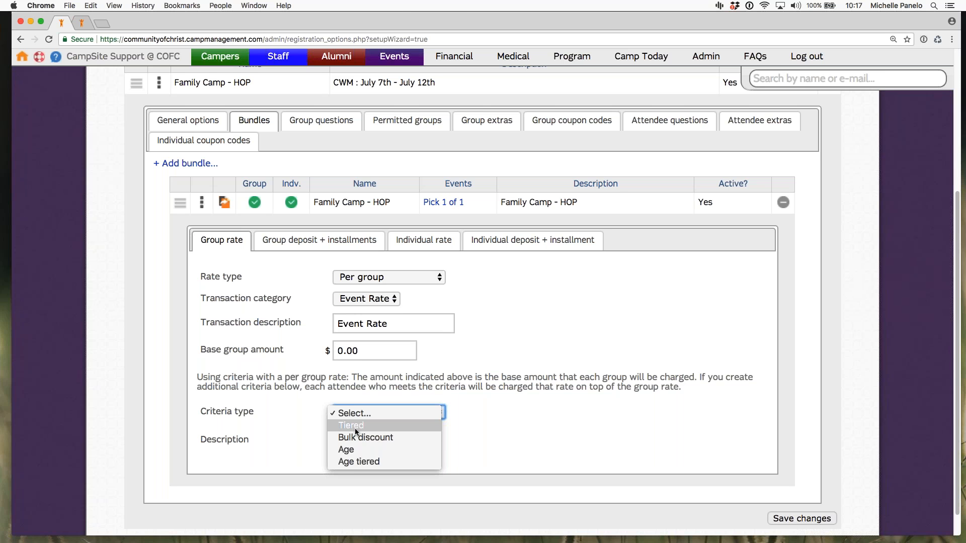
pyautogui.click(355, 429)
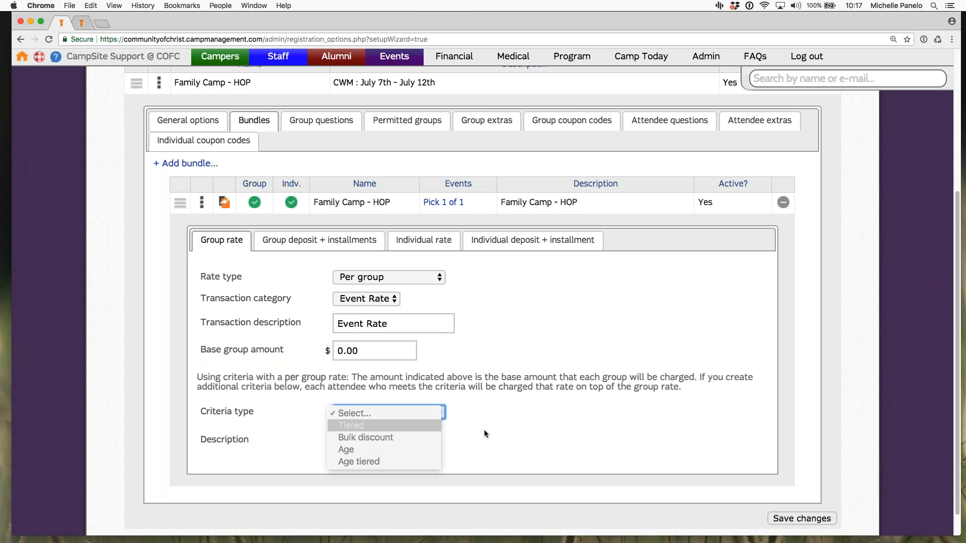
pyautogui.moveTo(333, 458); pyautogui.dragTo(692, 458)
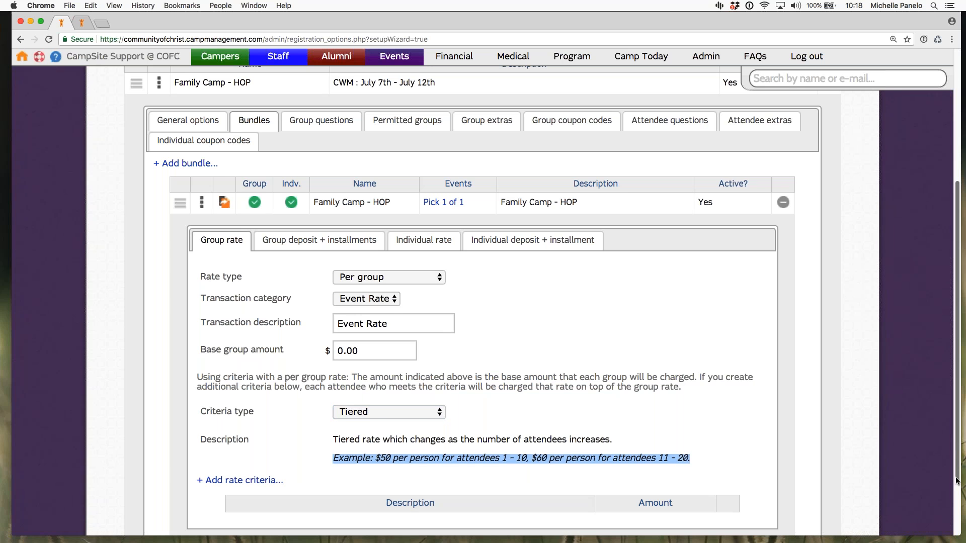
# Step: Open the new rate criteria form for the tiered rate, review its count and amount fields, and close it without adding anything
pyautogui.scroll(-1, 957, 480)
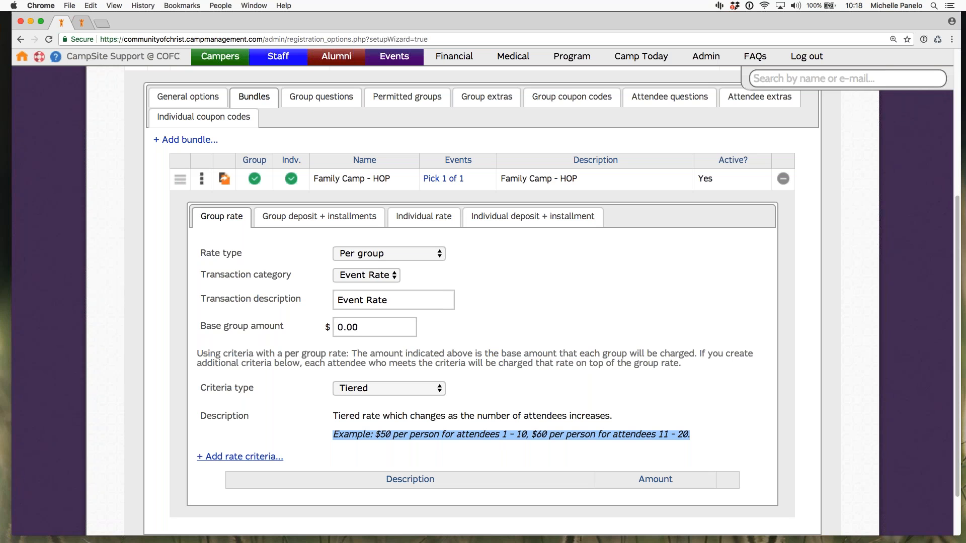
pyautogui.click(241, 456)
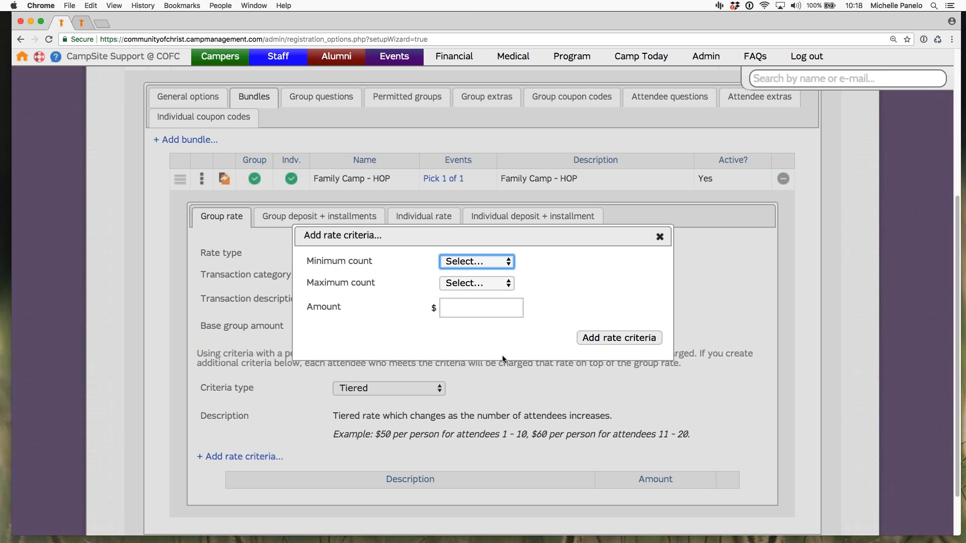
pyautogui.tripleClick(636, 273)
pyautogui.click(660, 236)
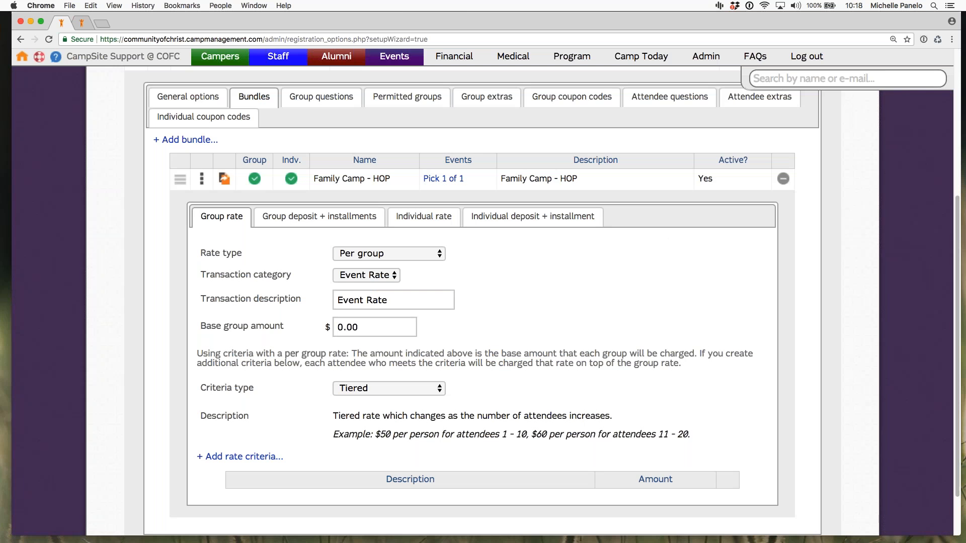
# Step: Switch the group rate's criteria type to Bulk discount and examine the attendee counts and amounts in its example
pyautogui.click(414, 394)
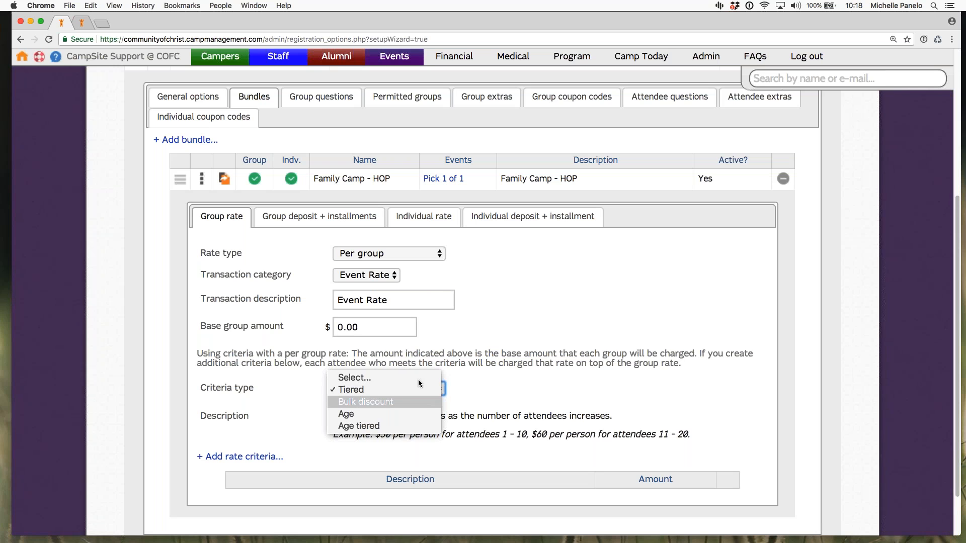
pyautogui.press('Return')
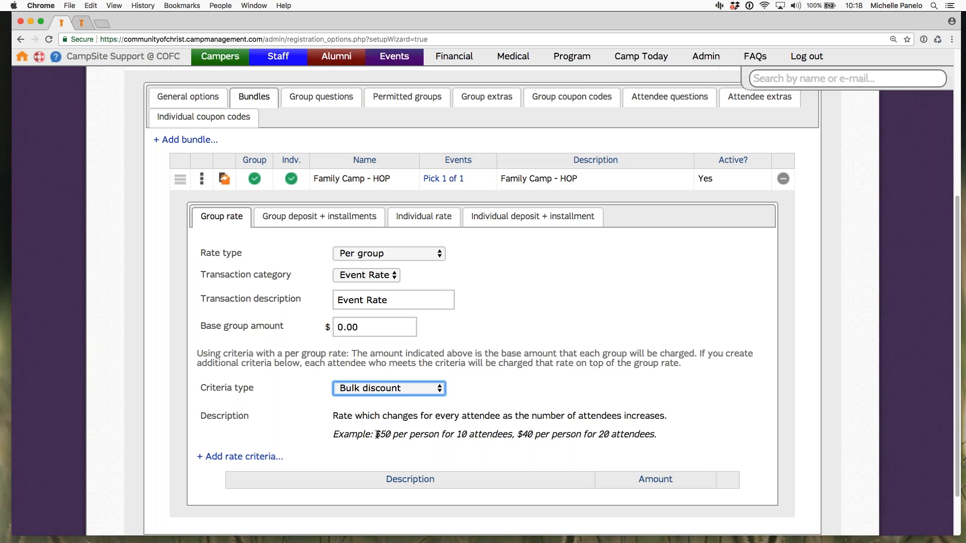
pyautogui.moveTo(513, 435)
pyautogui.mouseDown()
pyautogui.moveTo(457, 435)
pyautogui.moveTo(507, 438)
pyautogui.mouseUp()
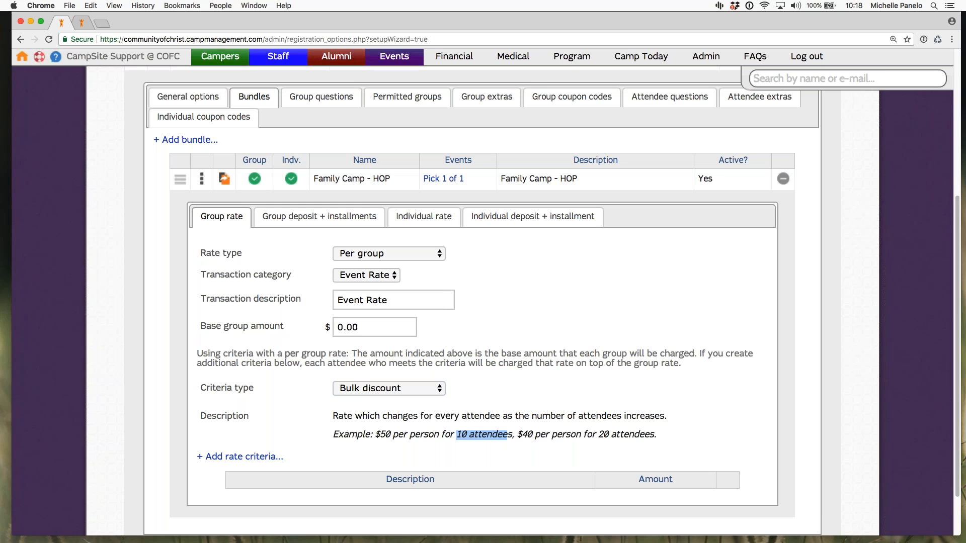
pyautogui.click(586, 437)
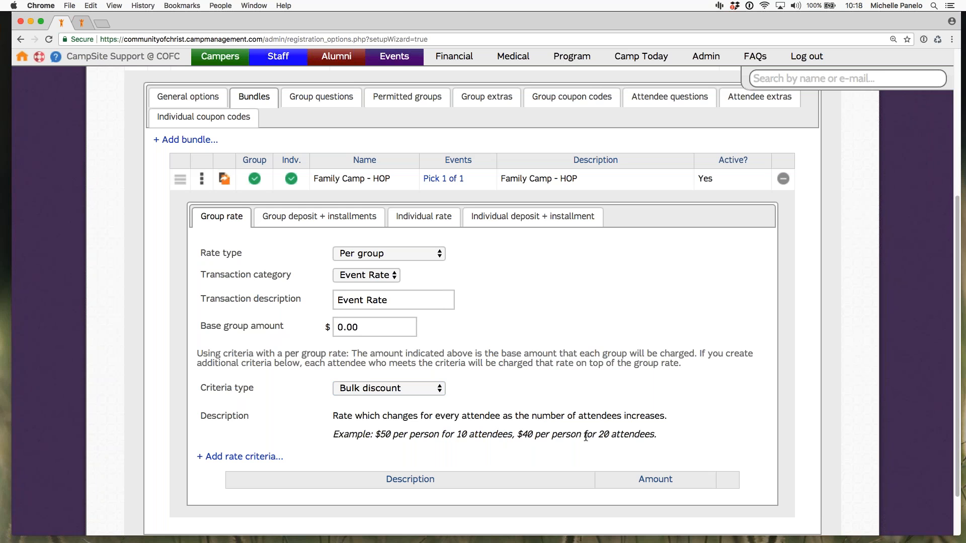
pyautogui.moveTo(599, 436); pyautogui.dragTo(656, 436)
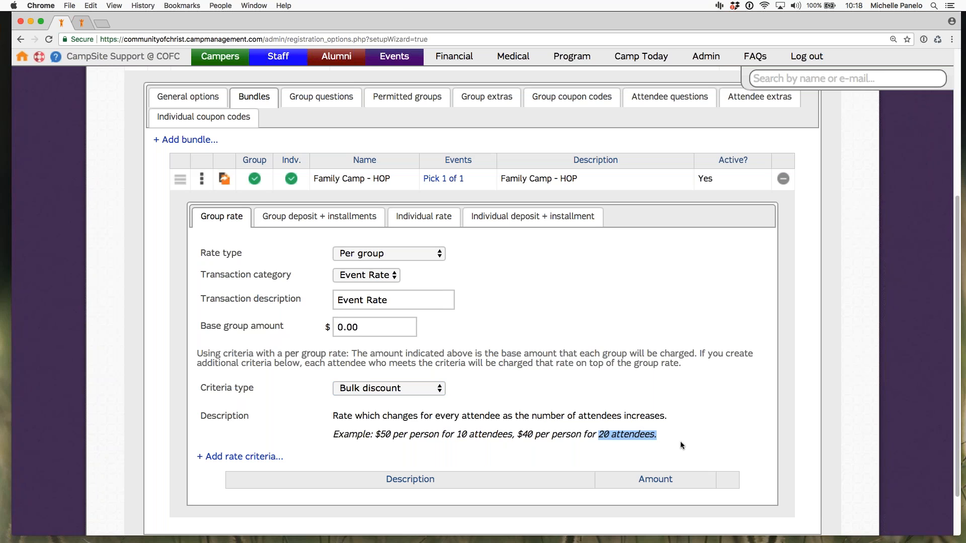
pyautogui.click(666, 451)
pyautogui.moveTo(521, 435); pyautogui.dragTo(533, 434)
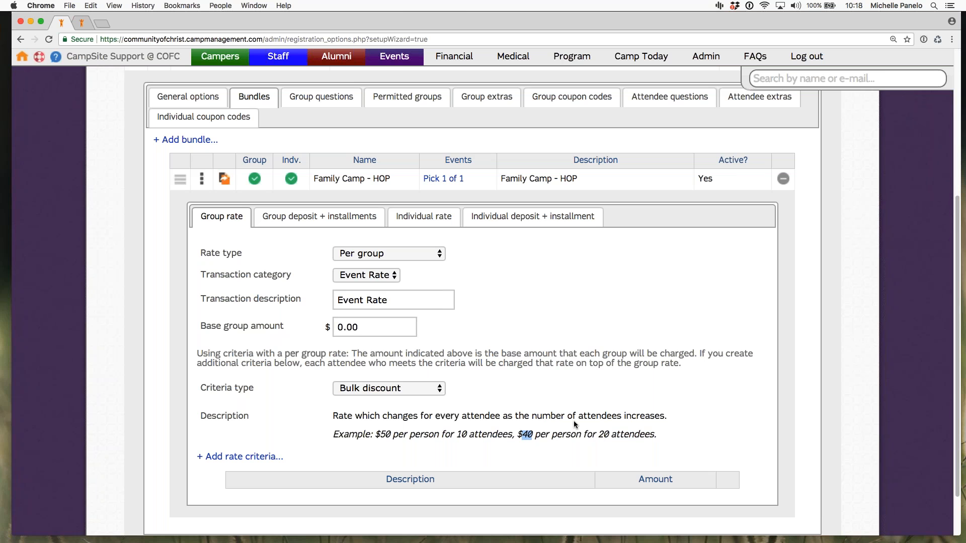
pyautogui.click(532, 396)
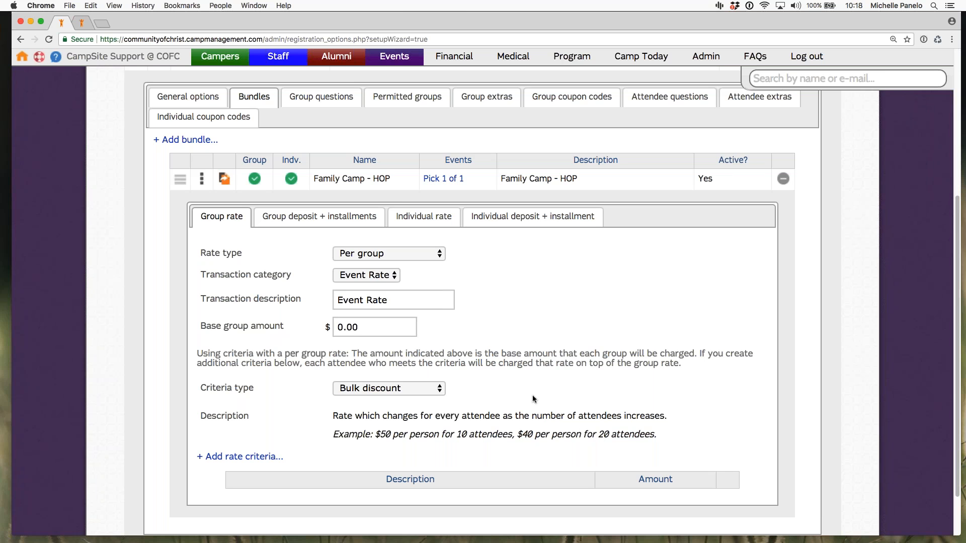
# Step: Switch the group rate's criteria type to Age and examine the age limit in its example
pyautogui.click(406, 388)
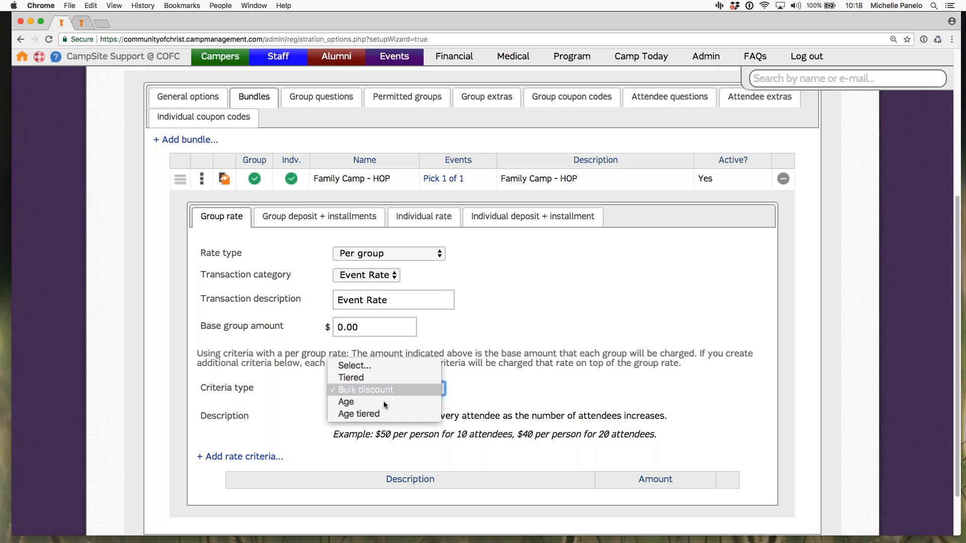
pyautogui.click(386, 402)
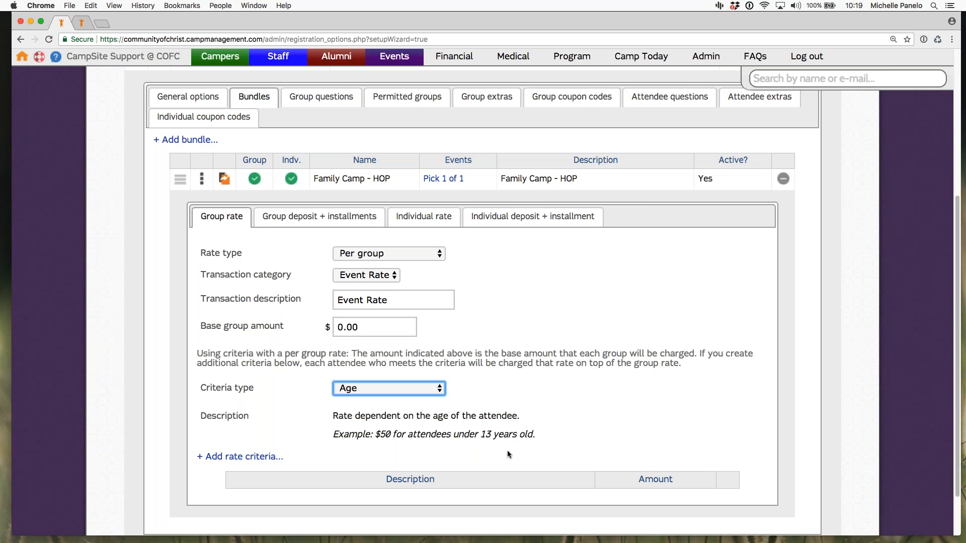
pyautogui.moveTo(533, 435); pyautogui.dragTo(481, 436)
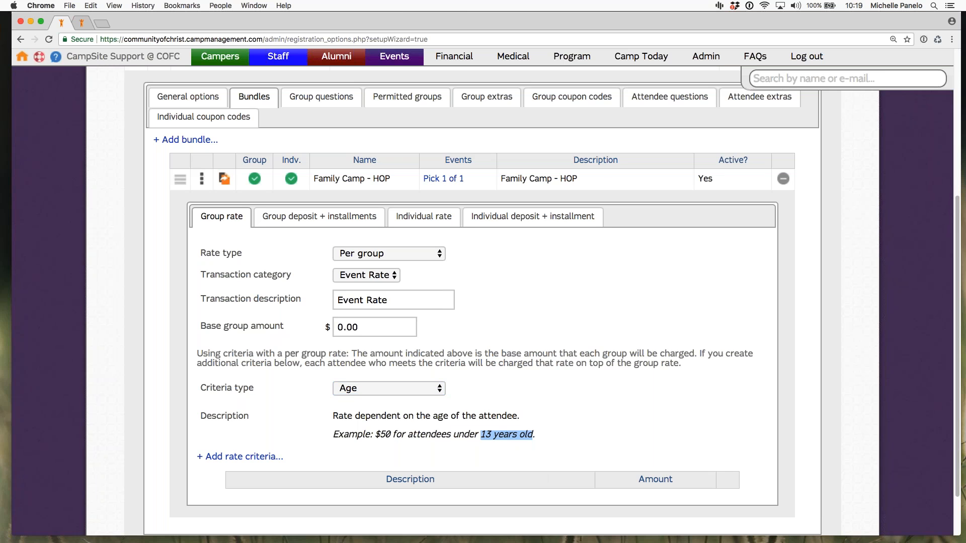
# Step: Set the group rate's criteria type to Age tiered and read through its example
pyautogui.click(390, 388)
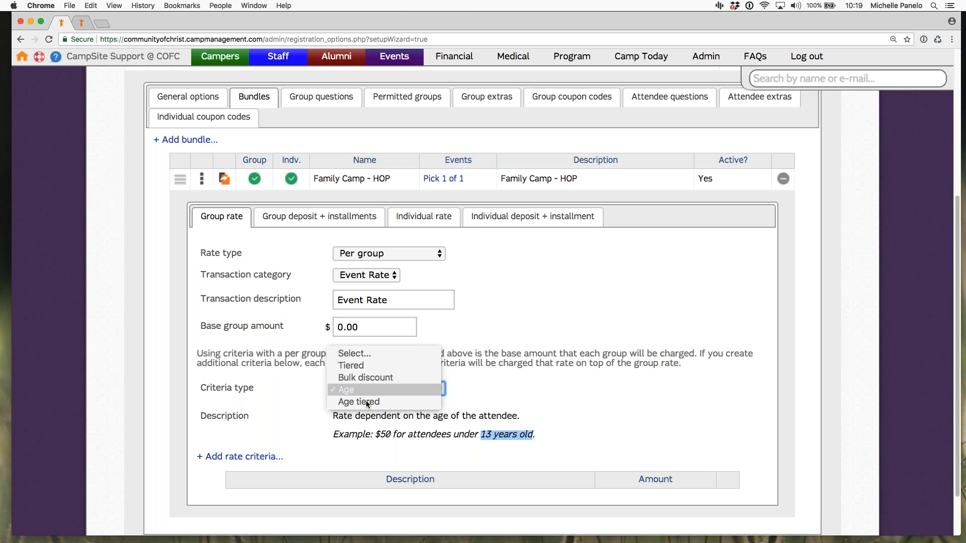
pyautogui.click(373, 401)
pyautogui.click(372, 387)
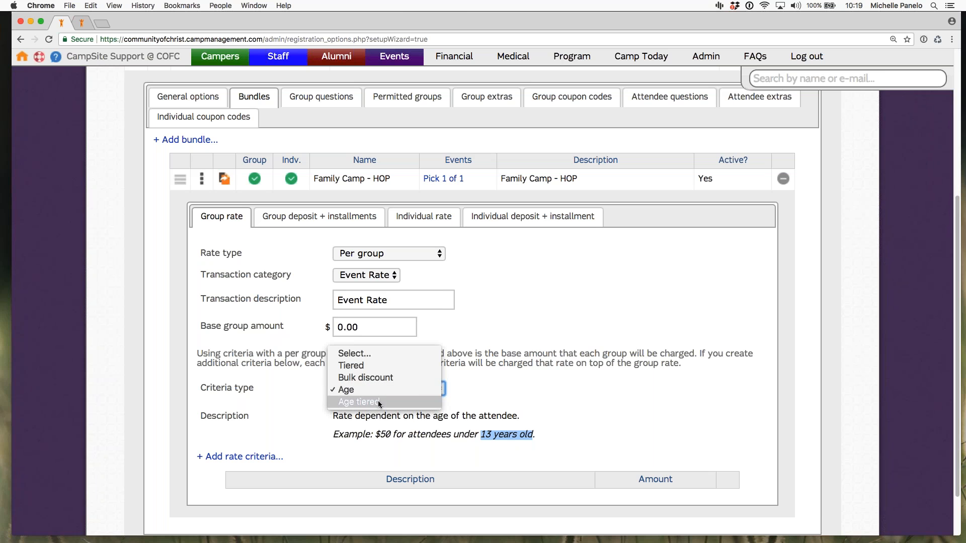
pyautogui.click(372, 401)
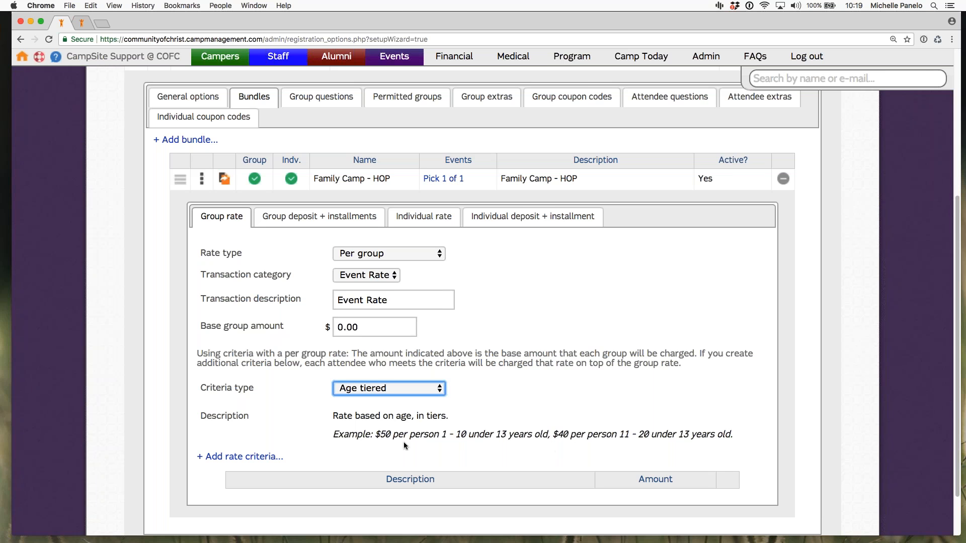
pyautogui.click(430, 447)
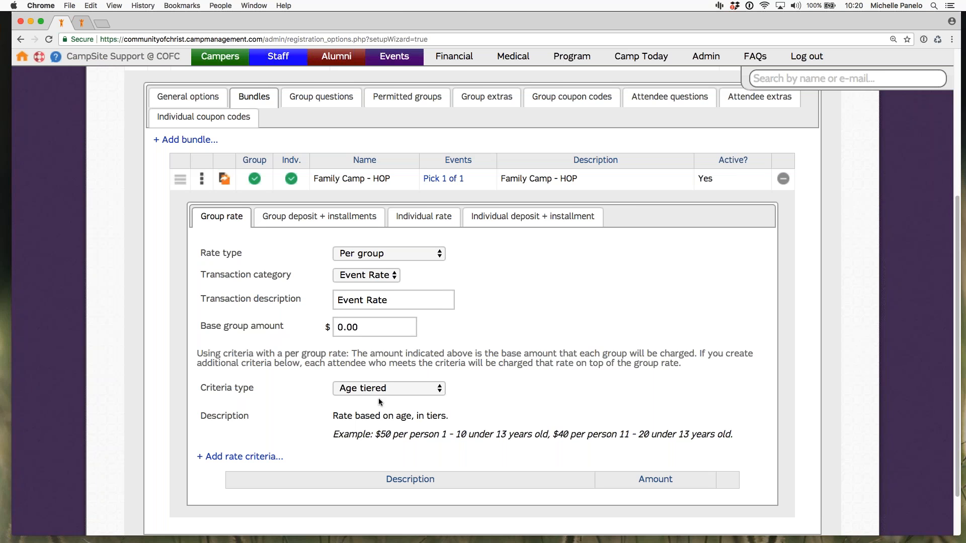
pyautogui.moveTo(333, 435); pyautogui.dragTo(733, 434)
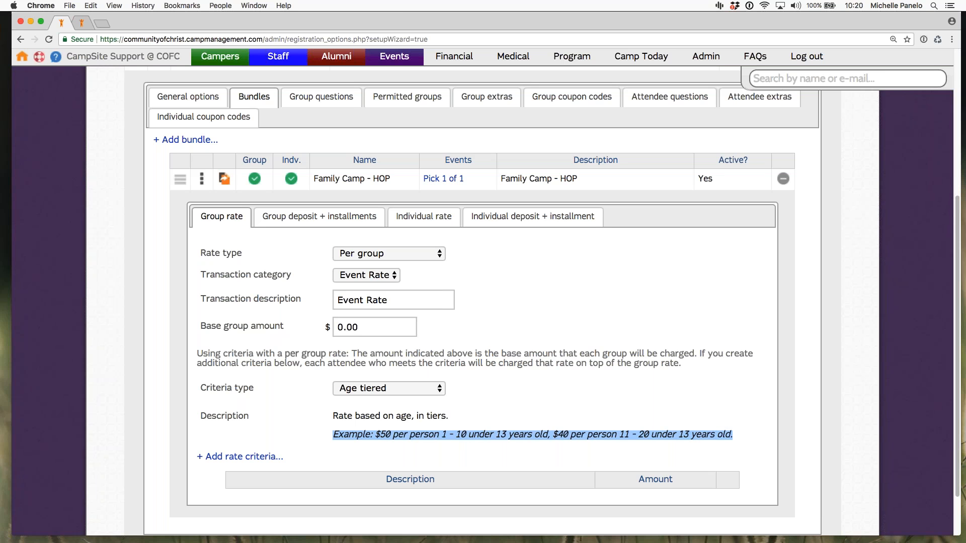
pyautogui.click(418, 466)
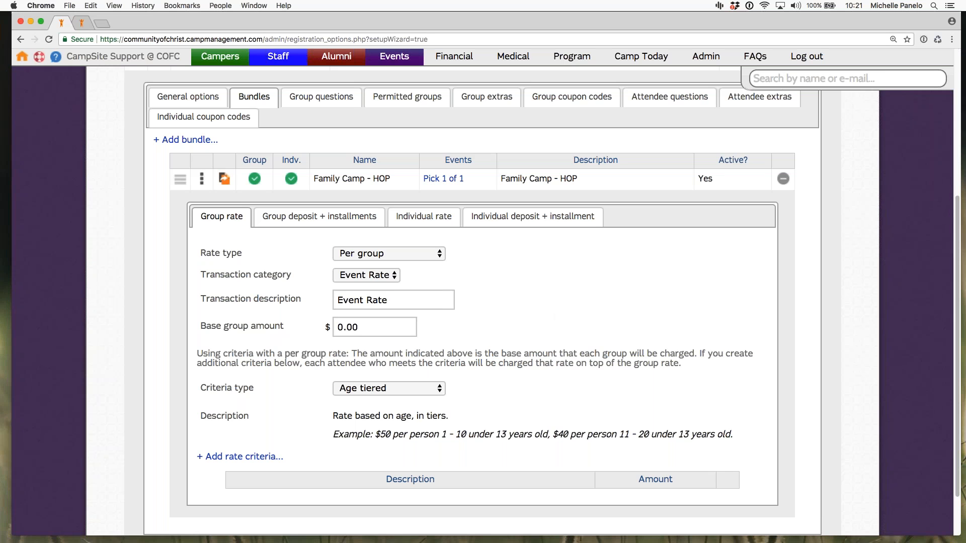
# Step: Review the bundle's individual rate and its individual deposit, auto pay and installment settings, and save the registration option's changes
pyautogui.click(439, 220)
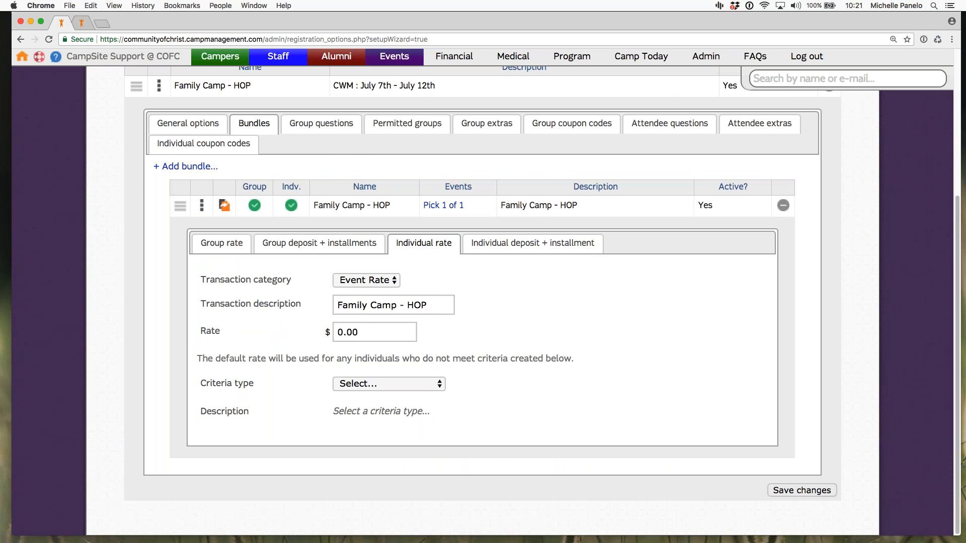
pyautogui.click(532, 243)
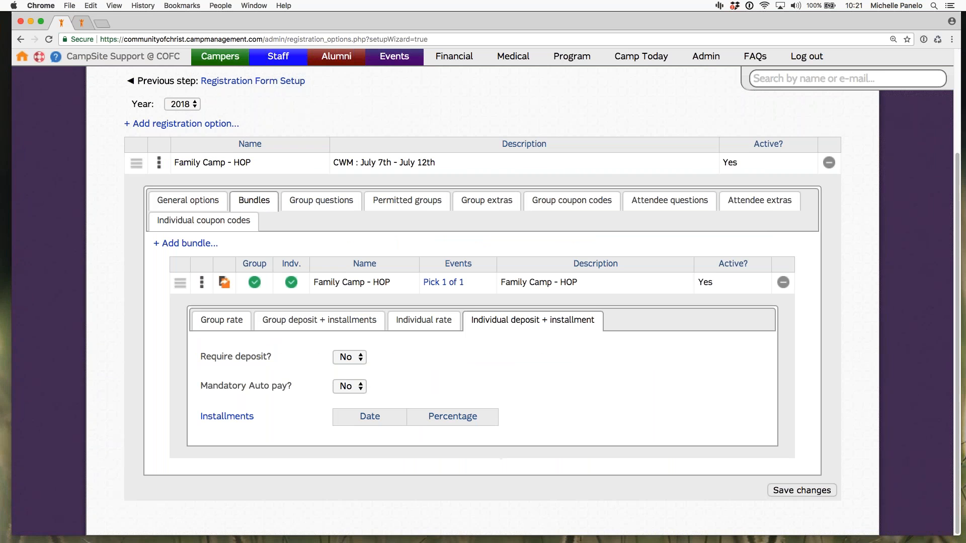
pyautogui.tripleClick(211, 355)
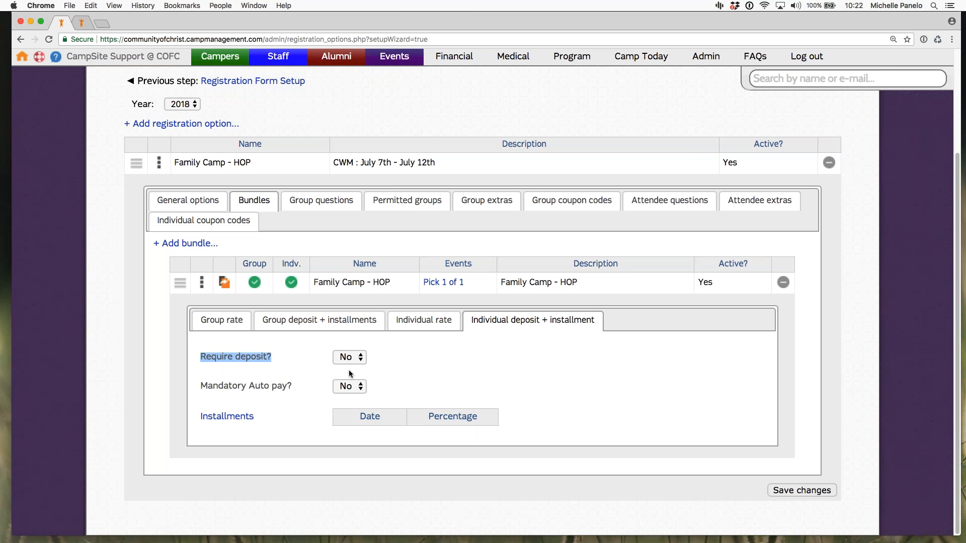
pyautogui.click(699, 406)
pyautogui.click(802, 490)
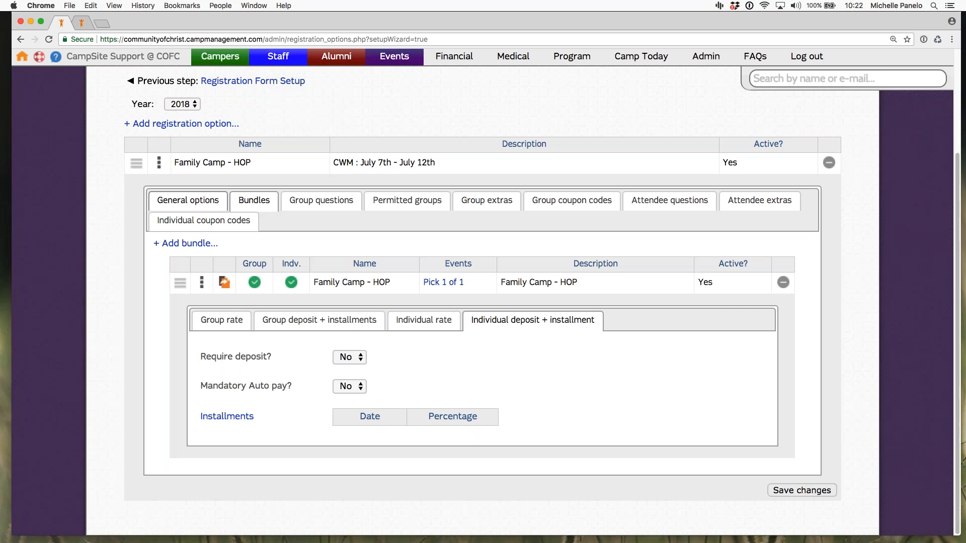
# Step: Look through the registration option's group questions and the blank form for adding one, closing it without adding a question
pyautogui.click(321, 200)
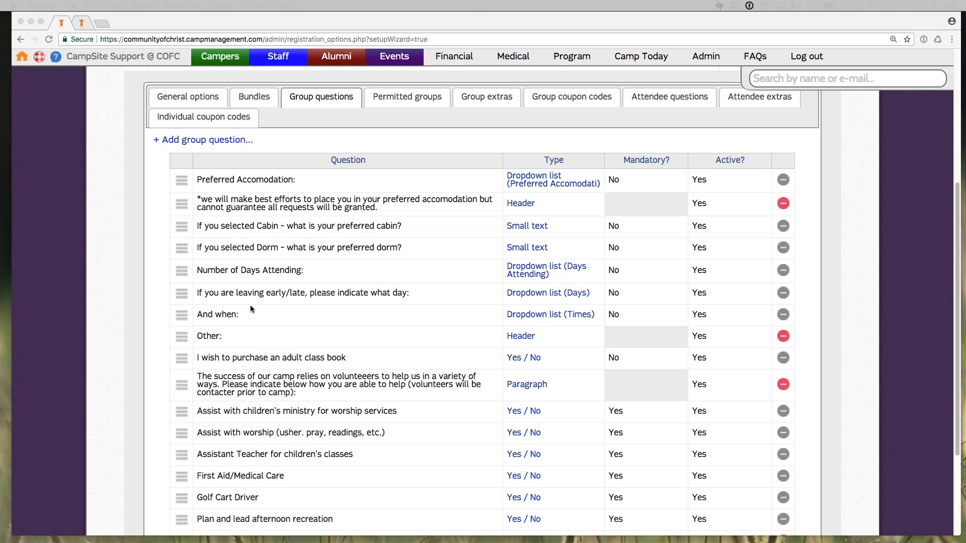
pyautogui.click(957, 274)
pyautogui.moveTo(957, 282); pyautogui.dragTo(957, 295)
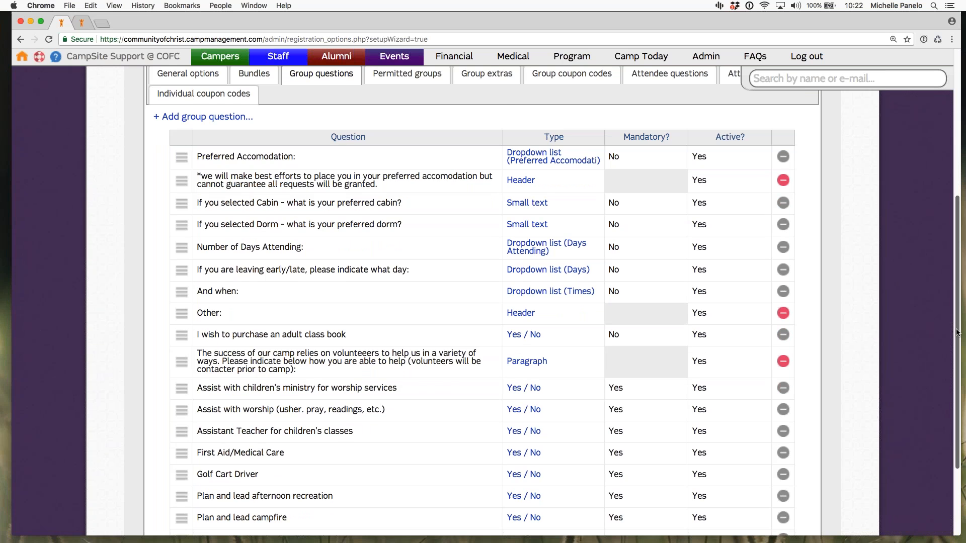
pyautogui.scroll(-5, 957, 352)
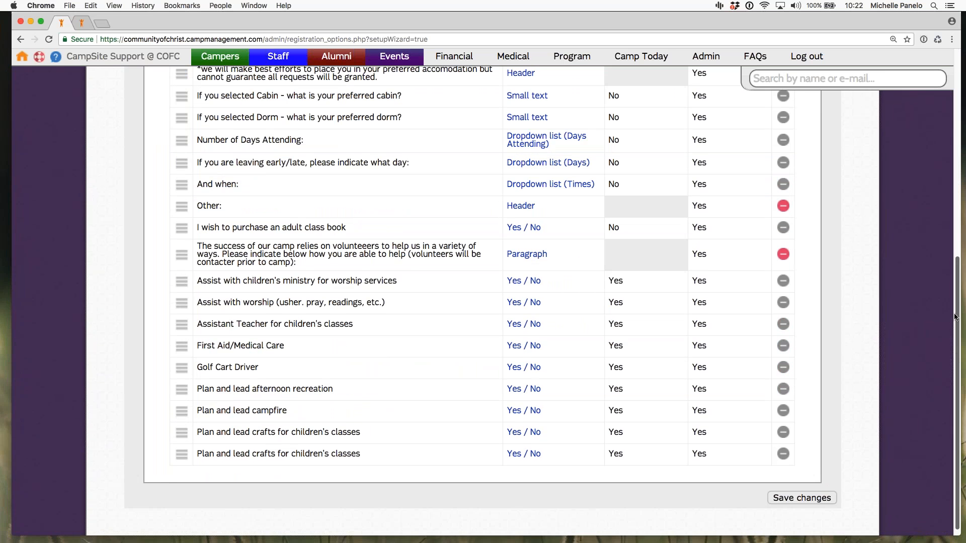
pyautogui.scroll(5, 955, 317)
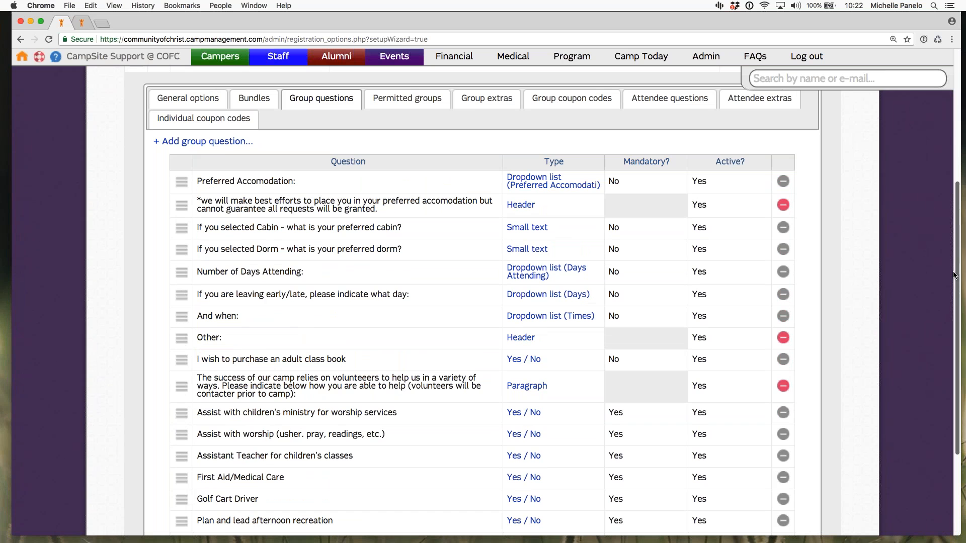
pyautogui.click(207, 142)
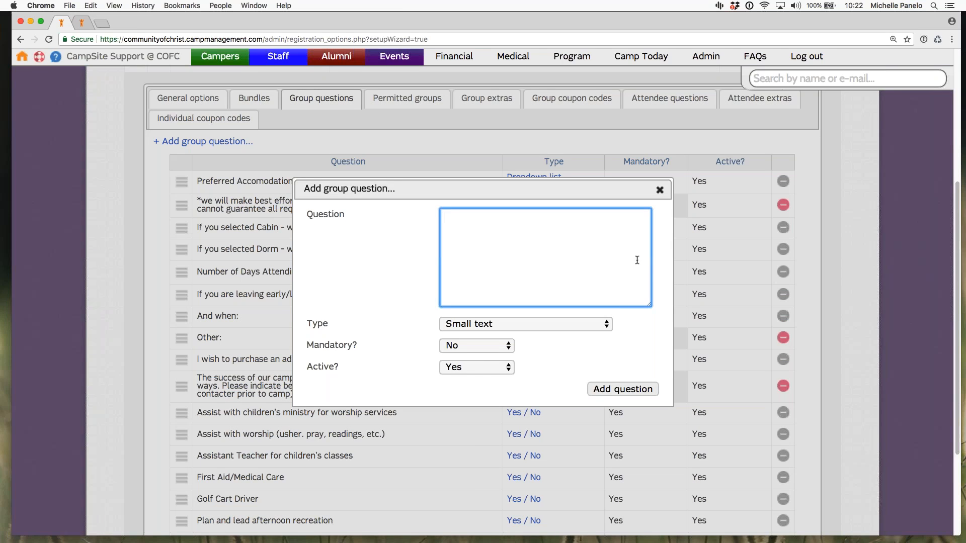
pyautogui.click(660, 190)
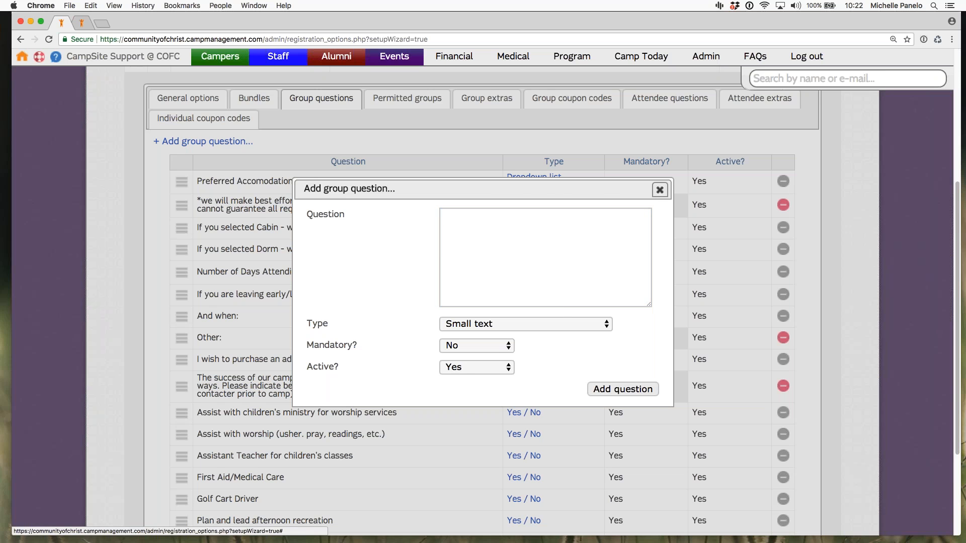
# Step: Open the form for adding a permitted group, check its group choices, and close it without adding a group
pyautogui.click(408, 101)
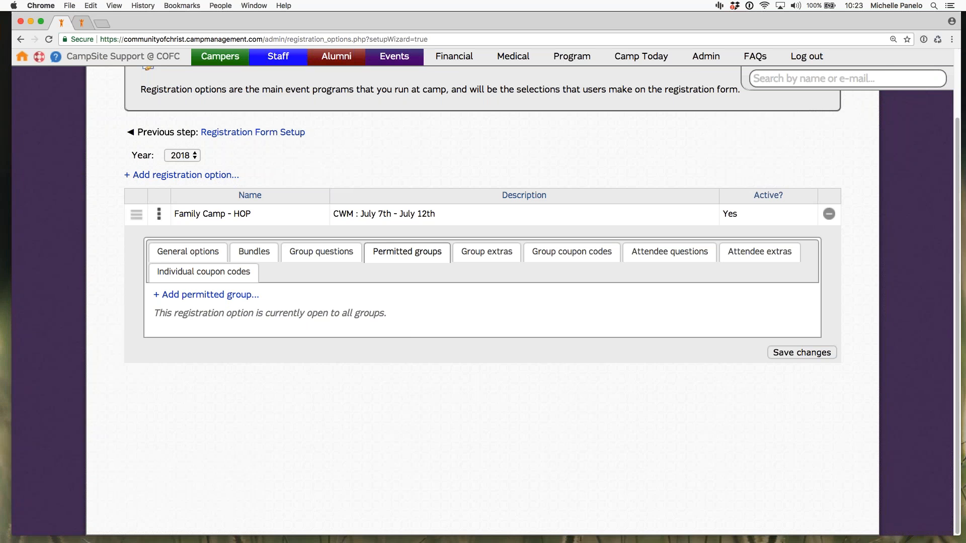
pyautogui.click(217, 295)
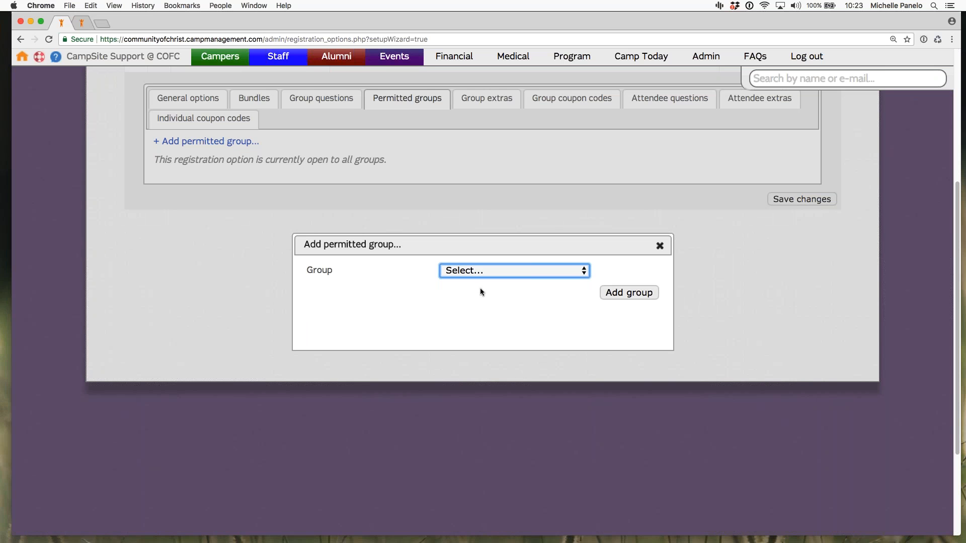
pyautogui.click(479, 274)
pyautogui.click(469, 325)
pyautogui.click(605, 270)
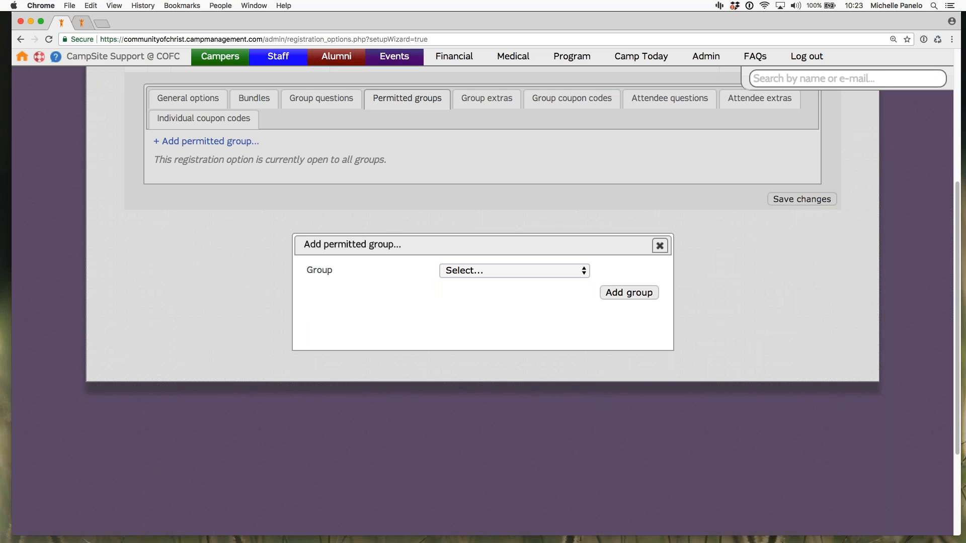
pyautogui.click(659, 246)
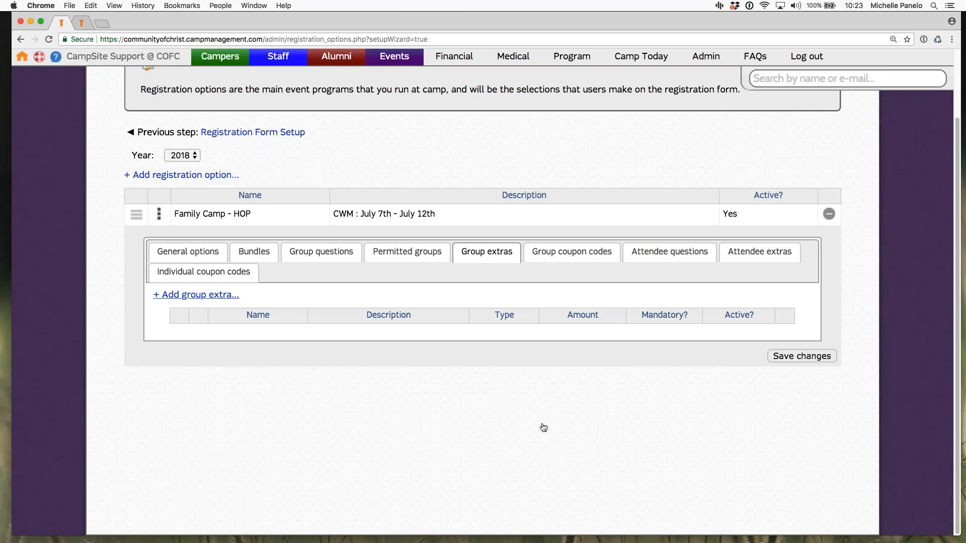
# Step: Review the forms for adding a group extra and a group coupon code, closing each without adding anything
pyautogui.click(220, 296)
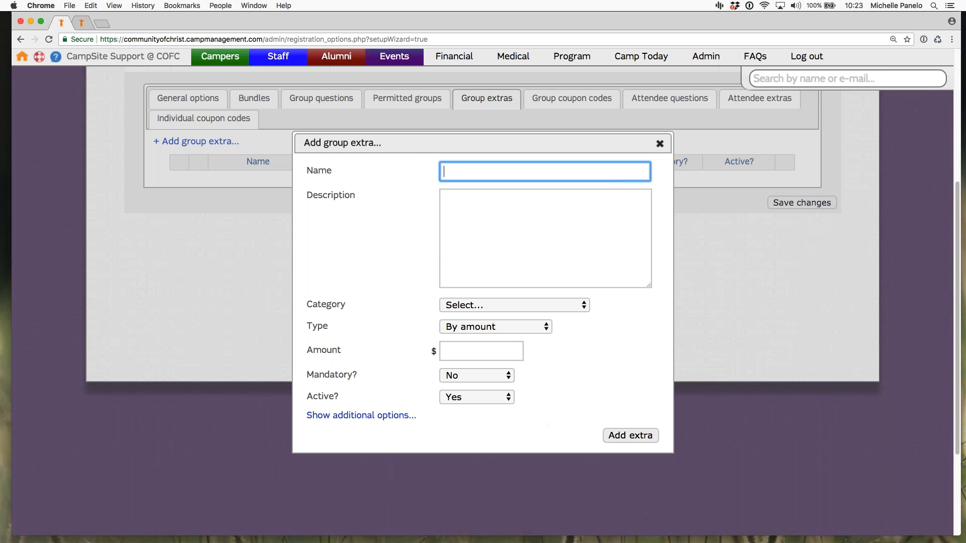
pyautogui.click(660, 144)
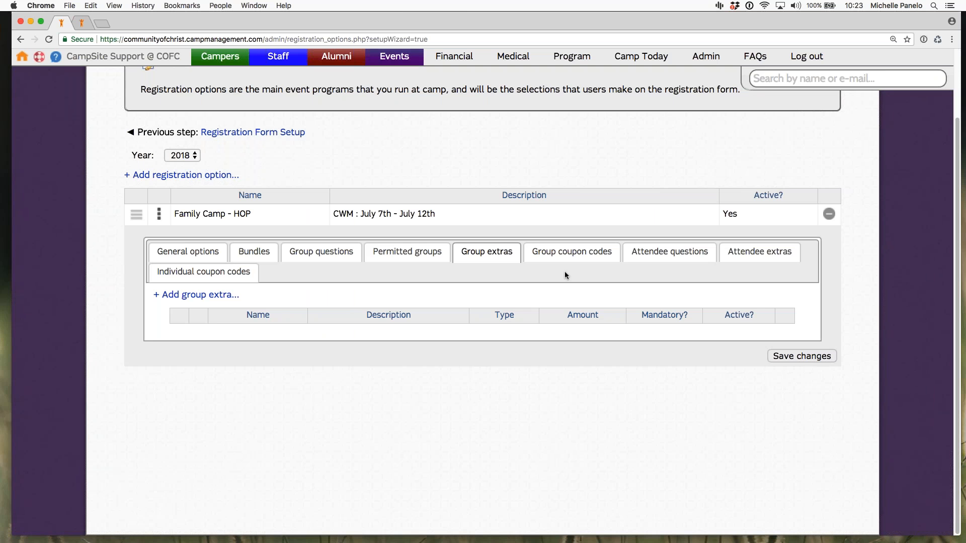
pyautogui.click(572, 252)
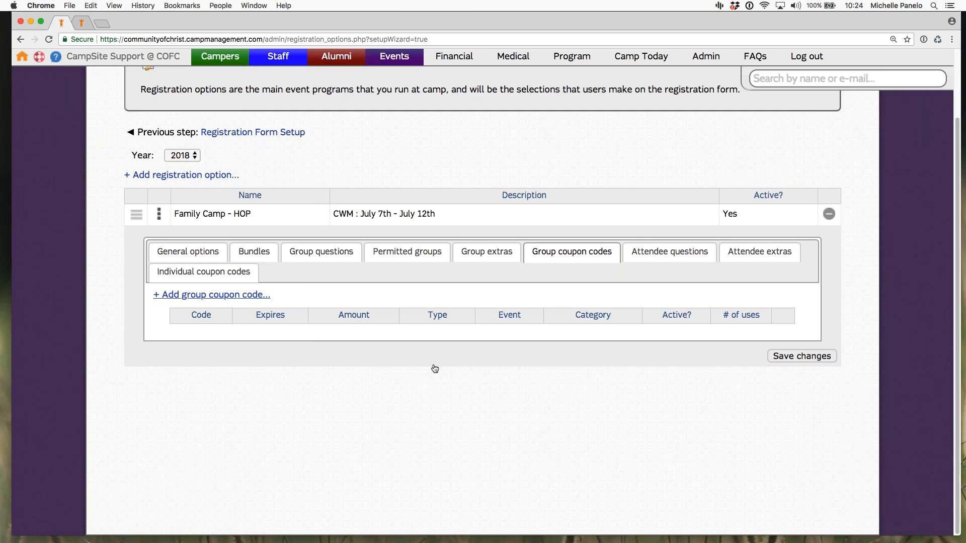
pyautogui.click(212, 296)
pyautogui.moveTo(313, 221); pyautogui.dragTo(392, 222)
pyautogui.click(455, 290)
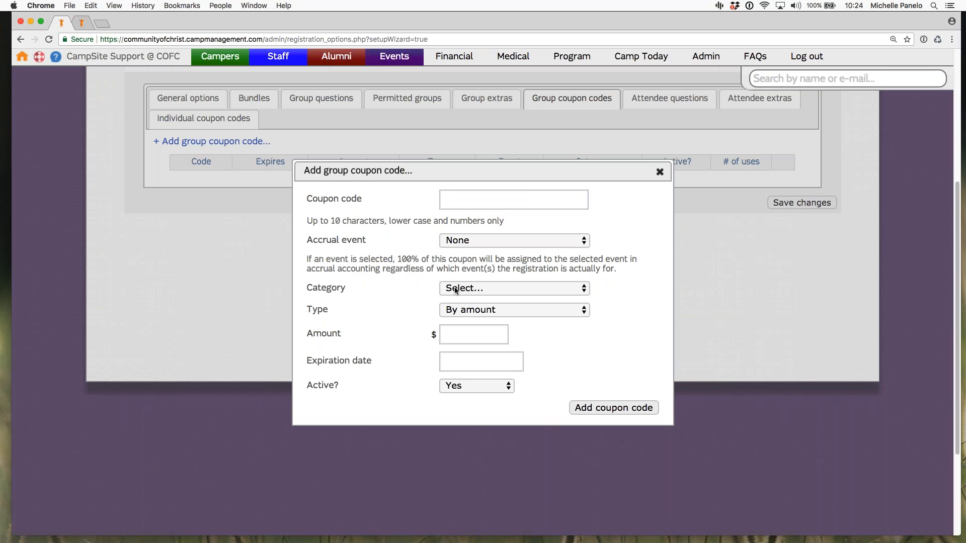
pyautogui.click(659, 173)
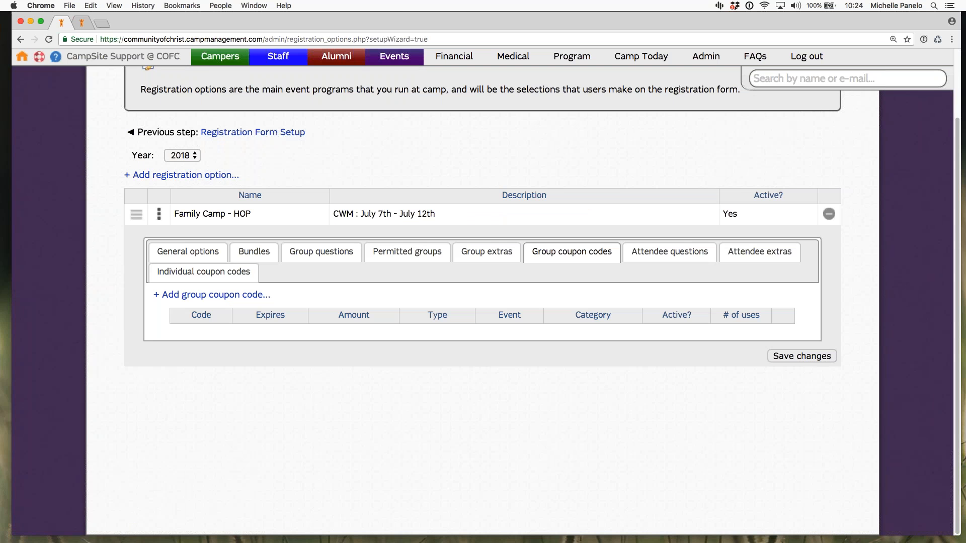
# Step: Open a new attendee question form and examine its choices for group attendees
pyautogui.click(668, 259)
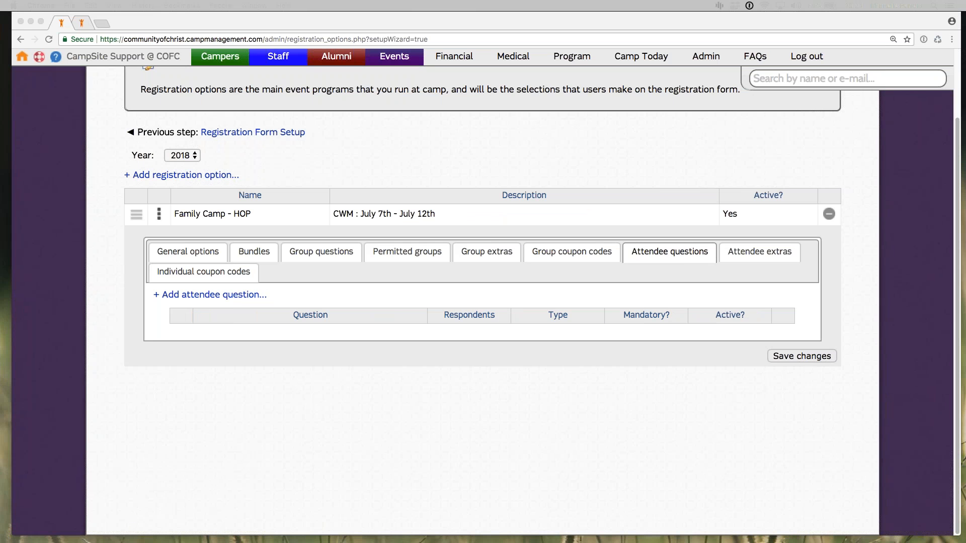
pyautogui.click(203, 295)
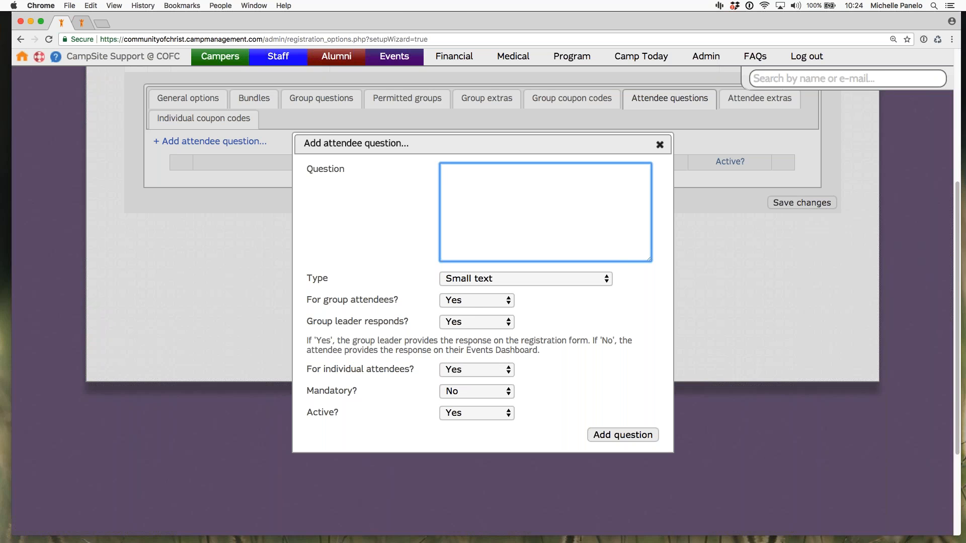
pyautogui.click(472, 306)
pyautogui.click(359, 312)
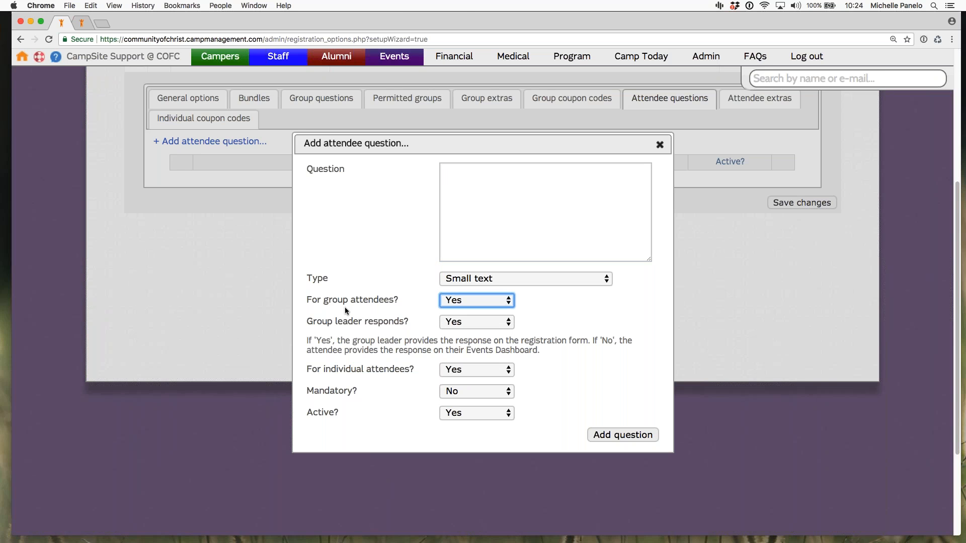
pyautogui.click(345, 310)
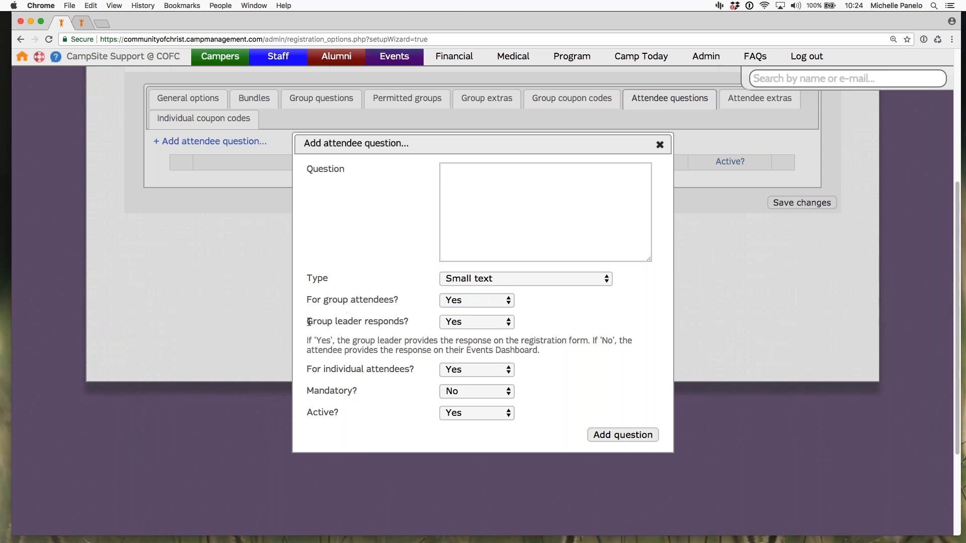
# Step: Examine the attendee question's group leader response setting, its explanatory note and its choices
pyautogui.moveTo(309, 322); pyautogui.dragTo(412, 325)
pyautogui.click(411, 321)
pyautogui.moveTo(540, 351); pyautogui.dragTo(306, 167)
pyautogui.click(349, 343)
pyautogui.click(476, 322)
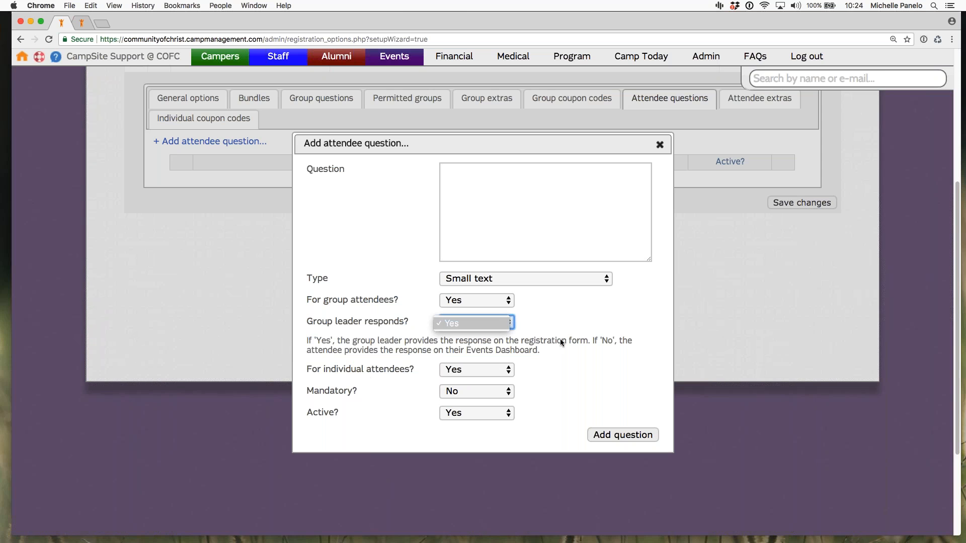
# Step: Examine the attendee question's setting for individual attendees and close the form without adding a question
pyautogui.click(366, 373)
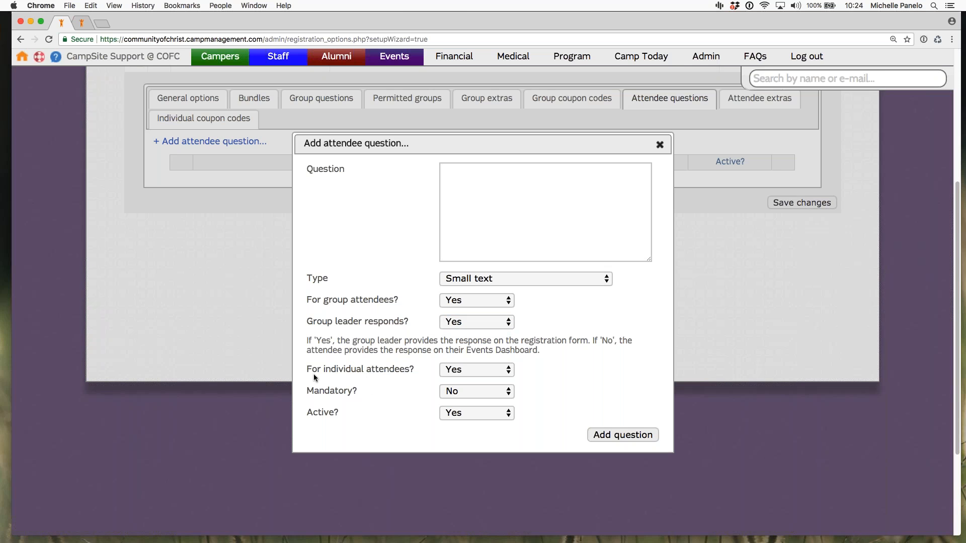
pyautogui.moveTo(314, 372); pyautogui.dragTo(414, 371)
pyautogui.click(408, 426)
pyautogui.moveTo(413, 371); pyautogui.dragTo(310, 368)
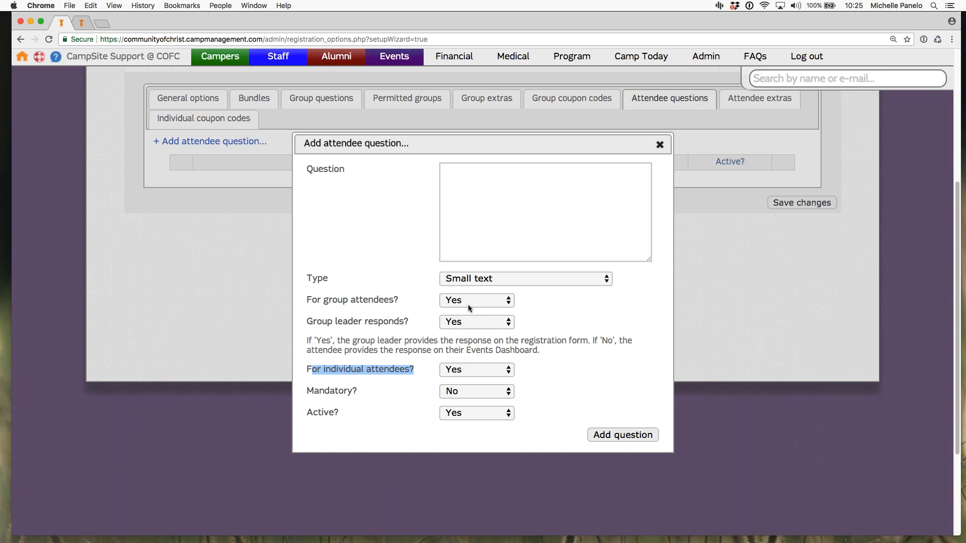
pyautogui.click(592, 356)
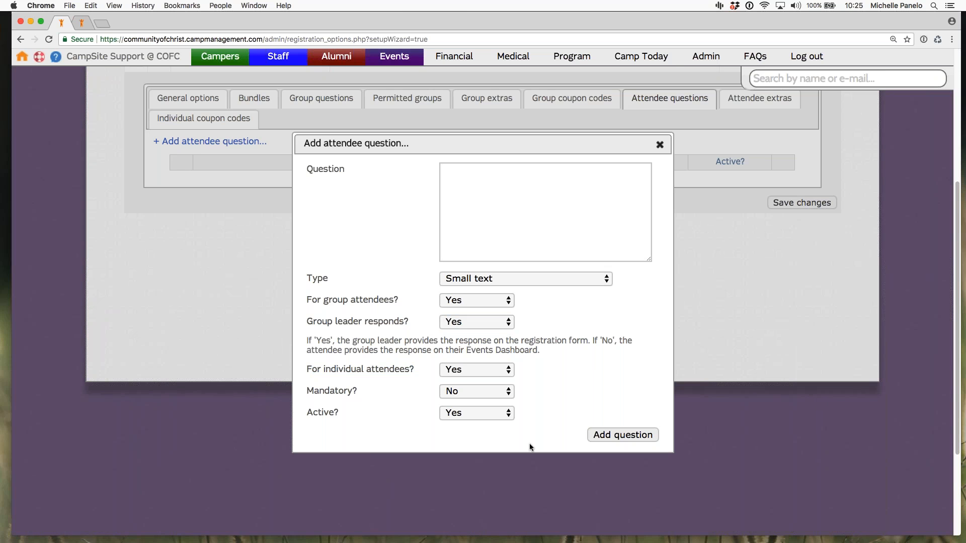
pyautogui.click(660, 145)
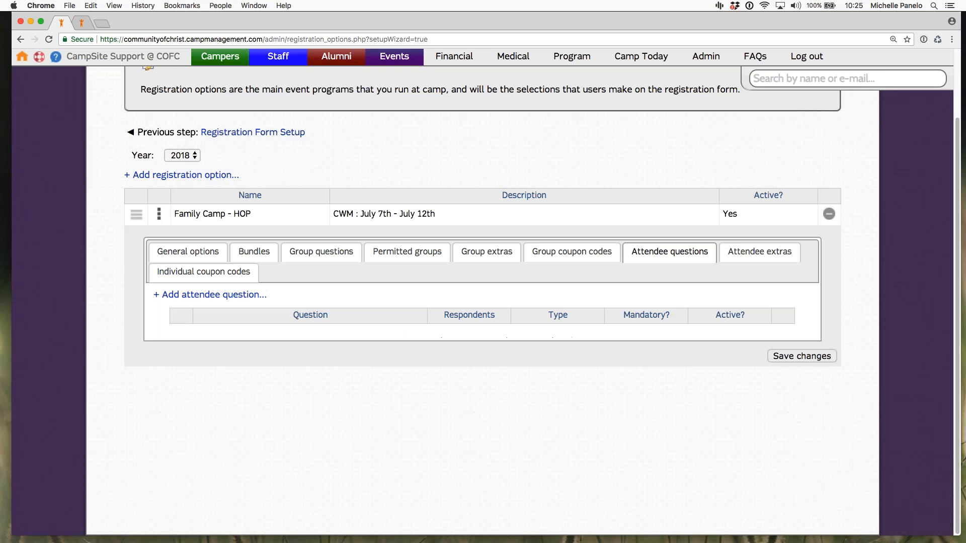
# Step: Revisit the group questions for comparison and return to the attendee questions
pyautogui.click(326, 253)
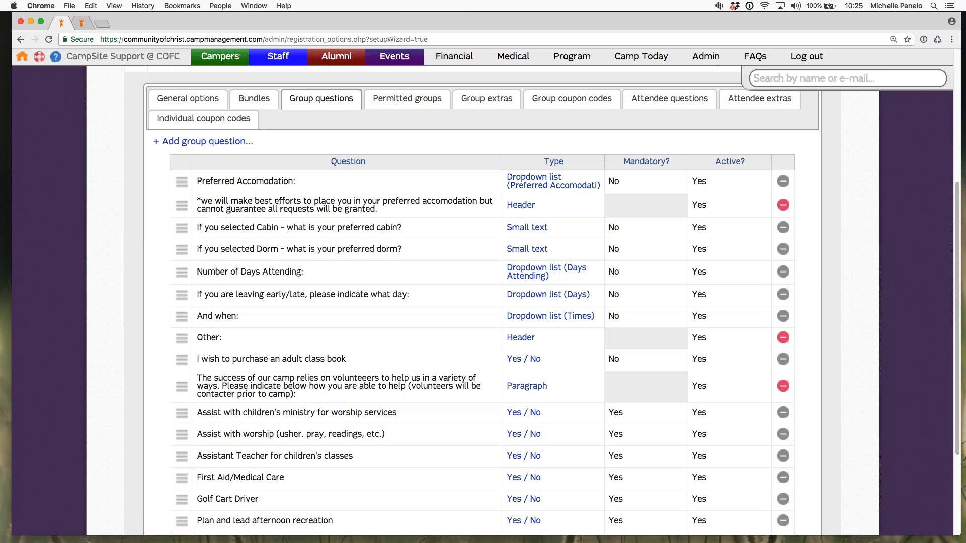
pyautogui.click(670, 98)
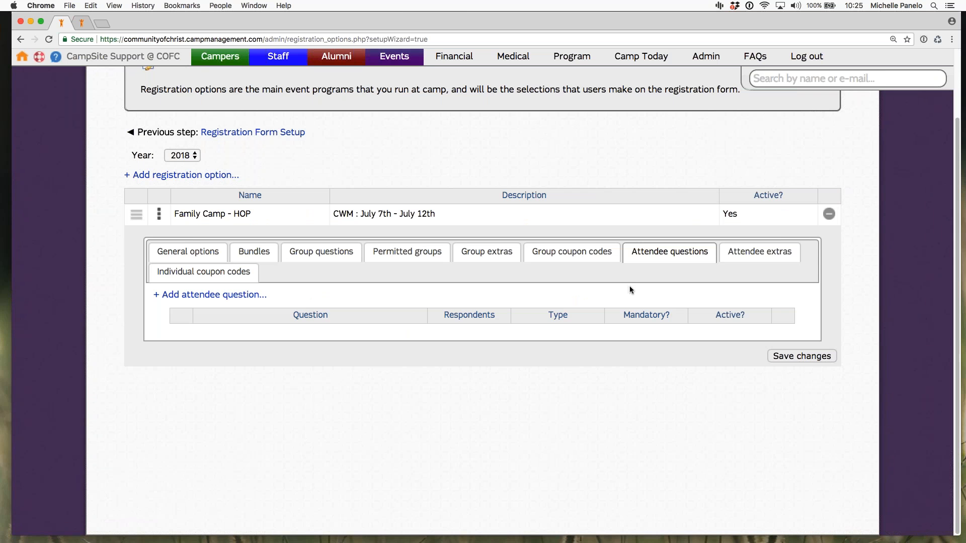
# Step: Review the registration option's attendee extras and individual coupon codes, saving the changes in each section
pyautogui.click(730, 264)
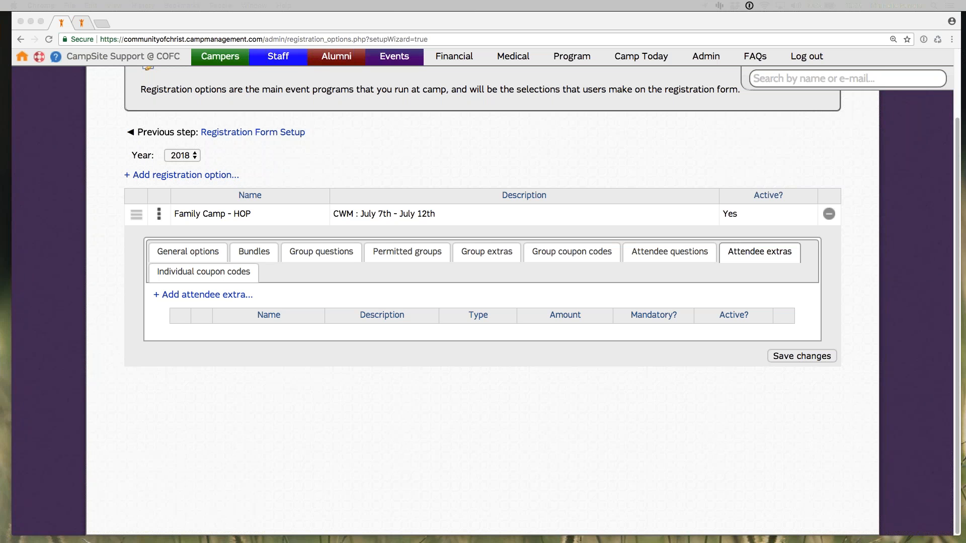
pyautogui.click(766, 403)
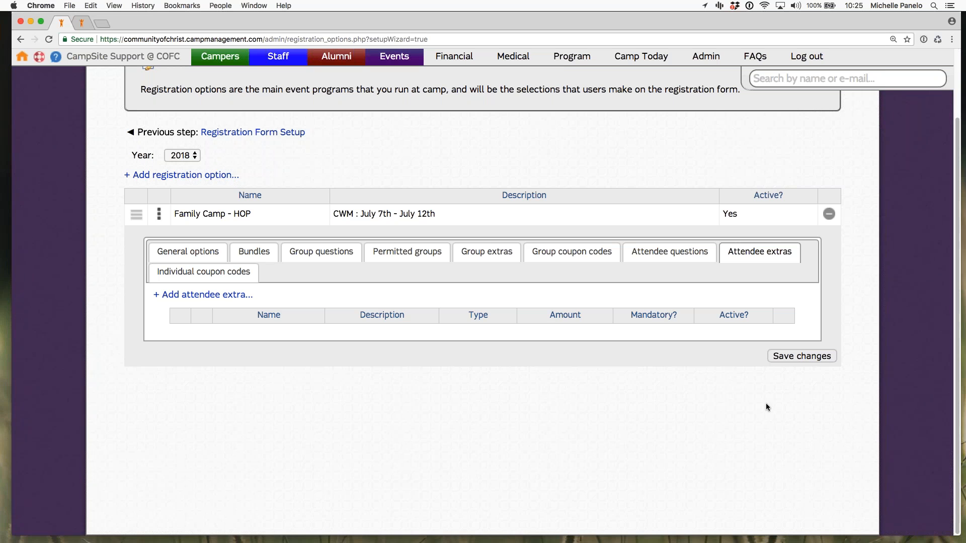
pyautogui.click(802, 356)
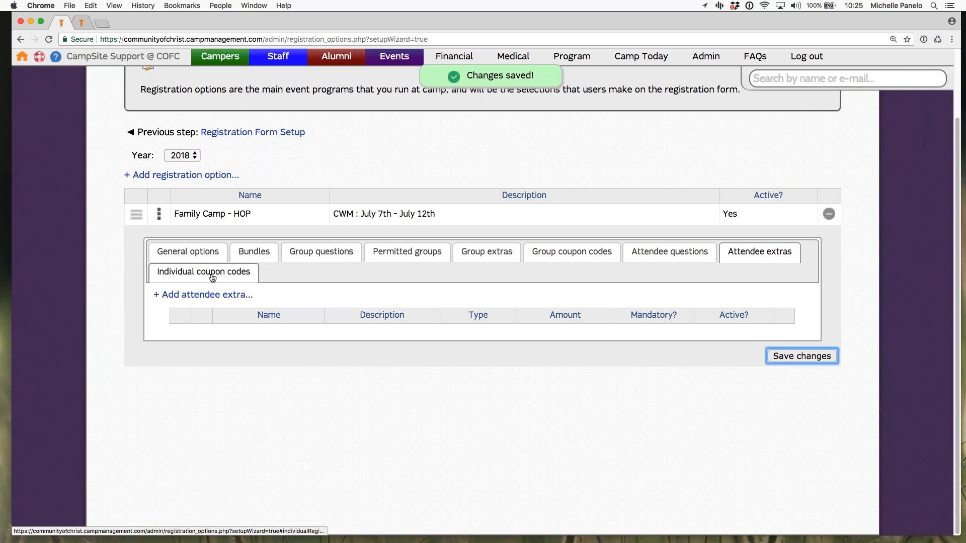
pyautogui.click(192, 276)
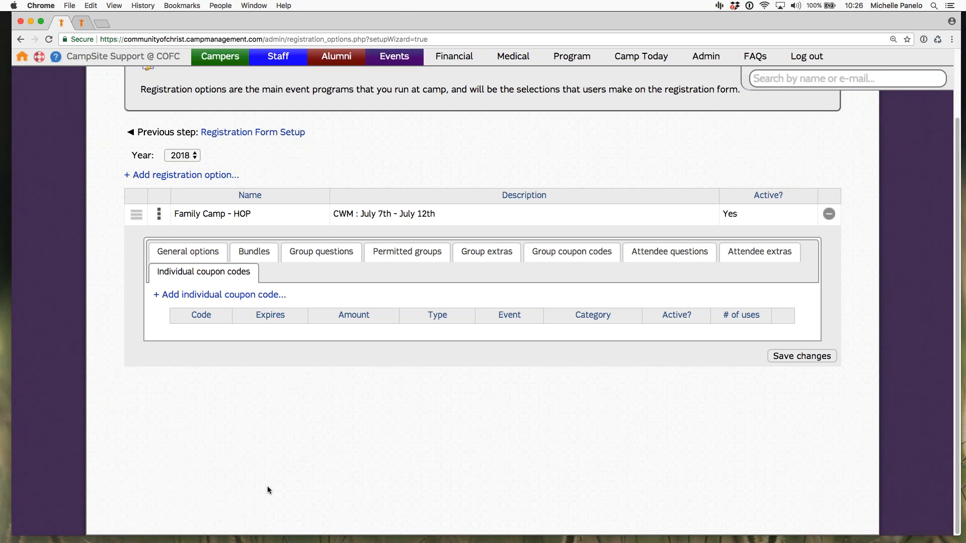
pyautogui.click(801, 356)
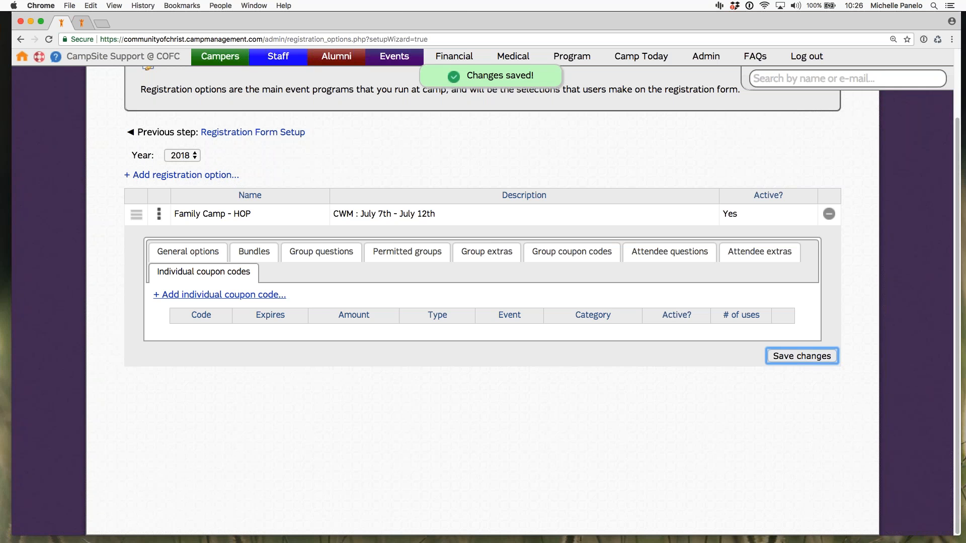
# Step: Review the form for adding an individual coupon code, close it without adding one, and save the registration option
pyautogui.click(224, 295)
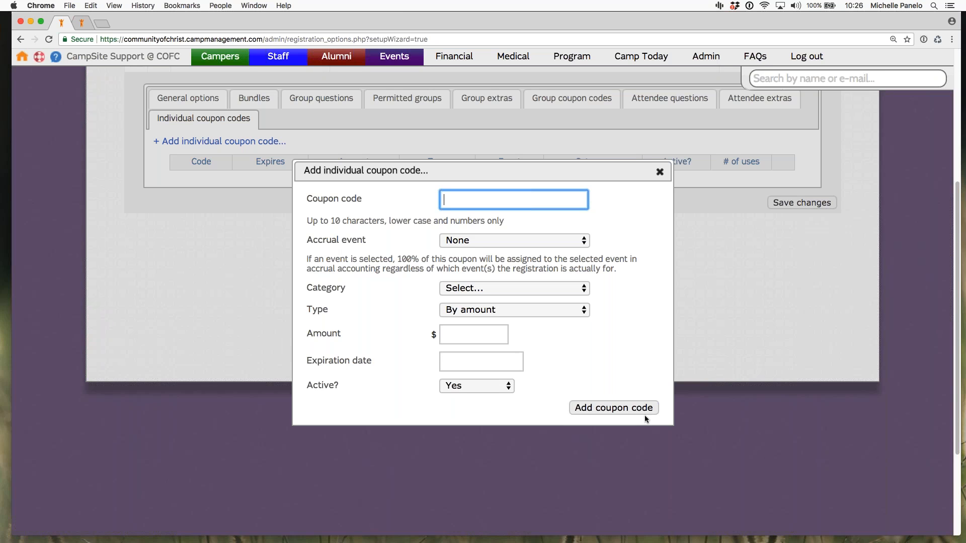
pyautogui.click(673, 189)
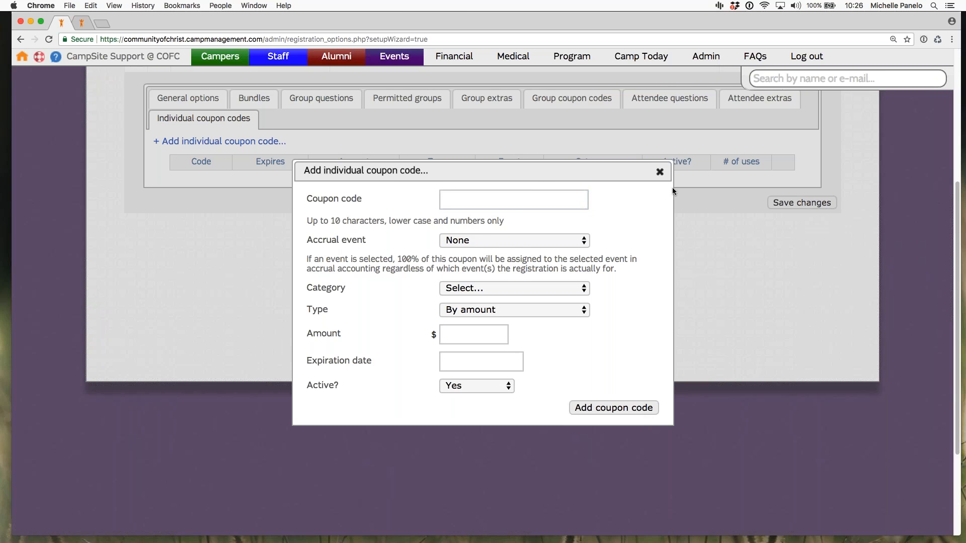
pyautogui.click(659, 171)
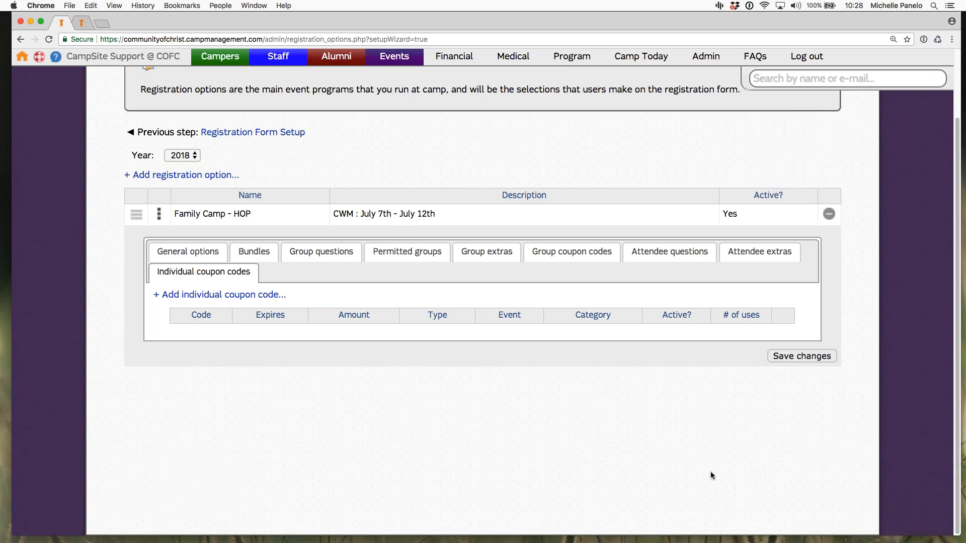
pyautogui.press('Tab')
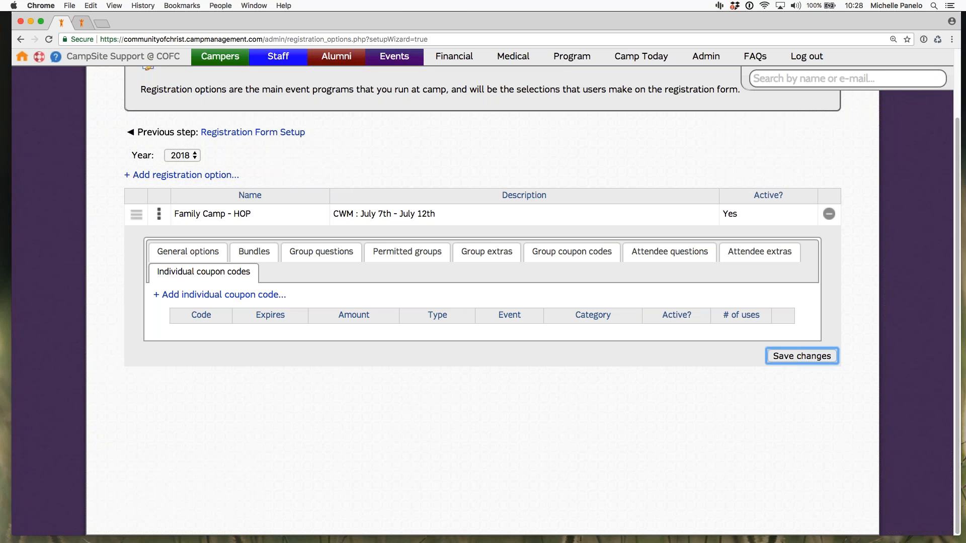
pyautogui.press('Return')
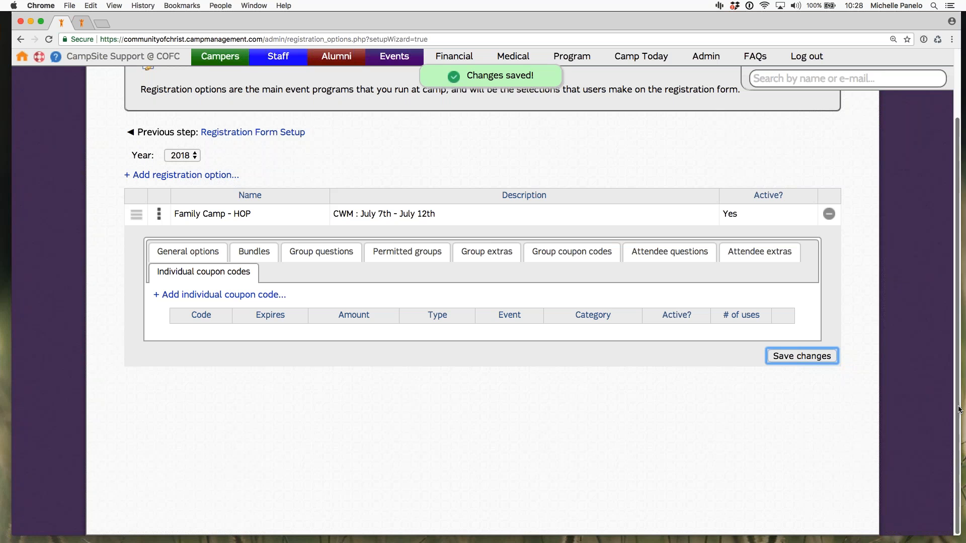
# Step: Collapse the Family Camp - HOP option's details and try moving its row within the registration options list
pyautogui.moveTo(955, 412); pyautogui.dragTo(620, 195)
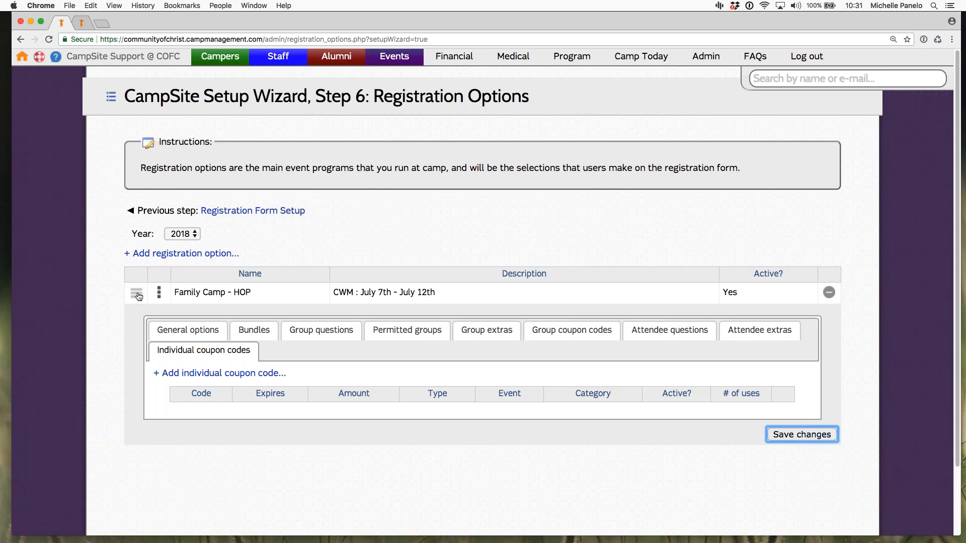
pyautogui.click(159, 296)
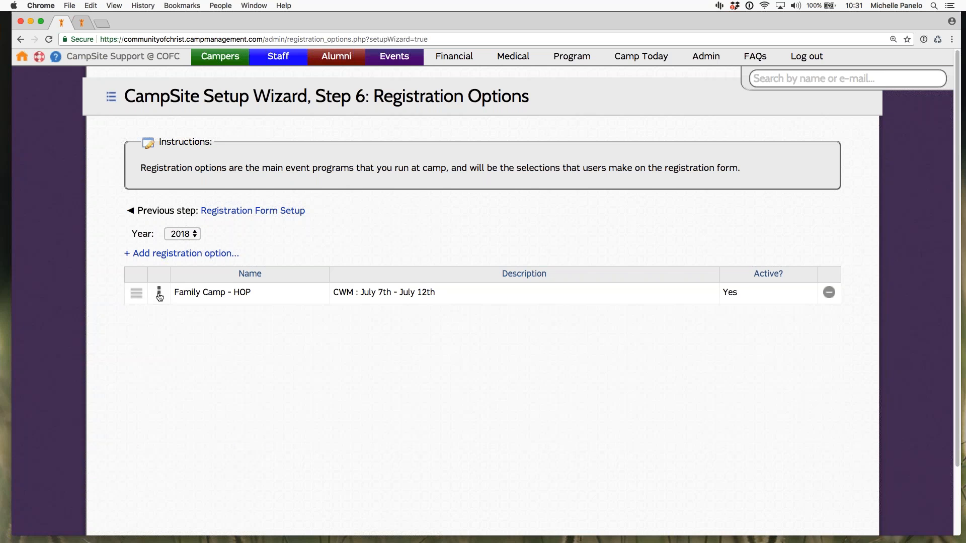
pyautogui.moveTo(139, 297); pyautogui.dragTo(270, 283)
pyautogui.moveTo(205, 287); pyautogui.dragTo(142, 282)
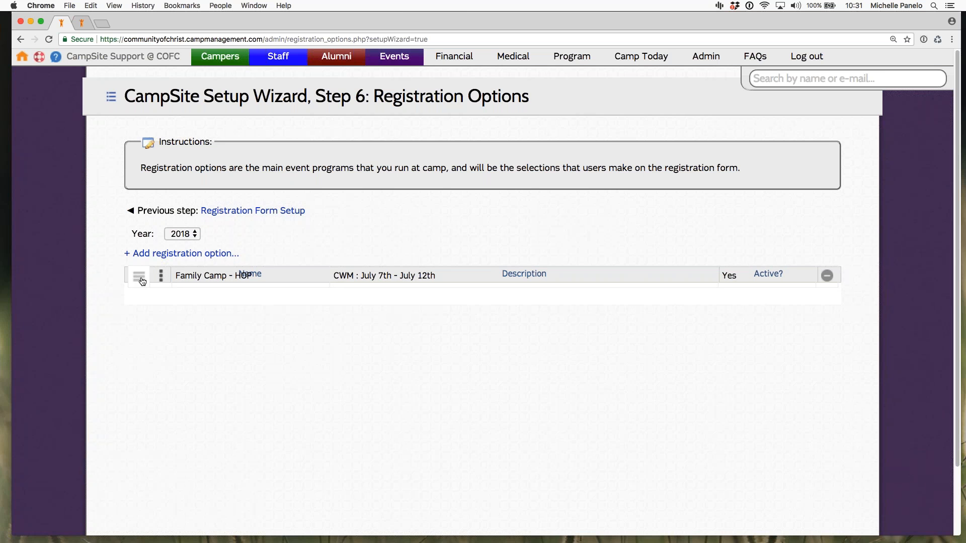
pyautogui.moveTo(142, 282); pyautogui.dragTo(148, 282)
pyautogui.moveTo(250, 271); pyautogui.dragTo(154, 280)
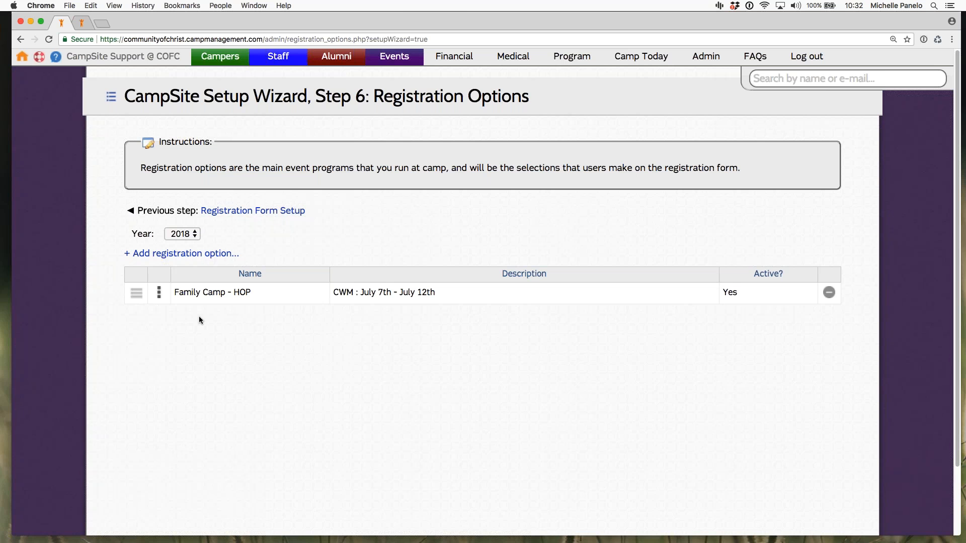
# Step: Open the Family Camp - HOP option's name for inline editing and confirm it without changing the text
pyautogui.moveTo(137, 293); pyautogui.dragTo(165, 299)
pyautogui.click(211, 292)
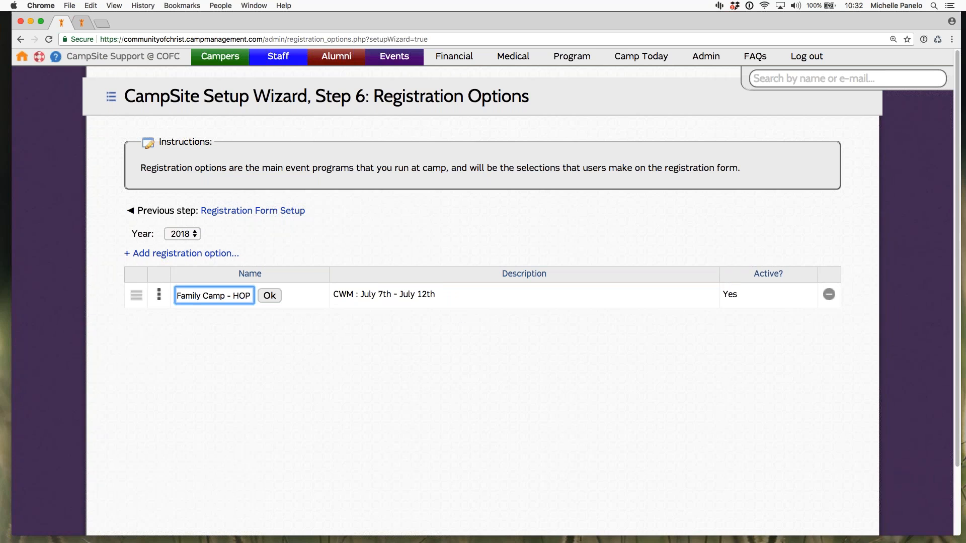
pyautogui.click(270, 297)
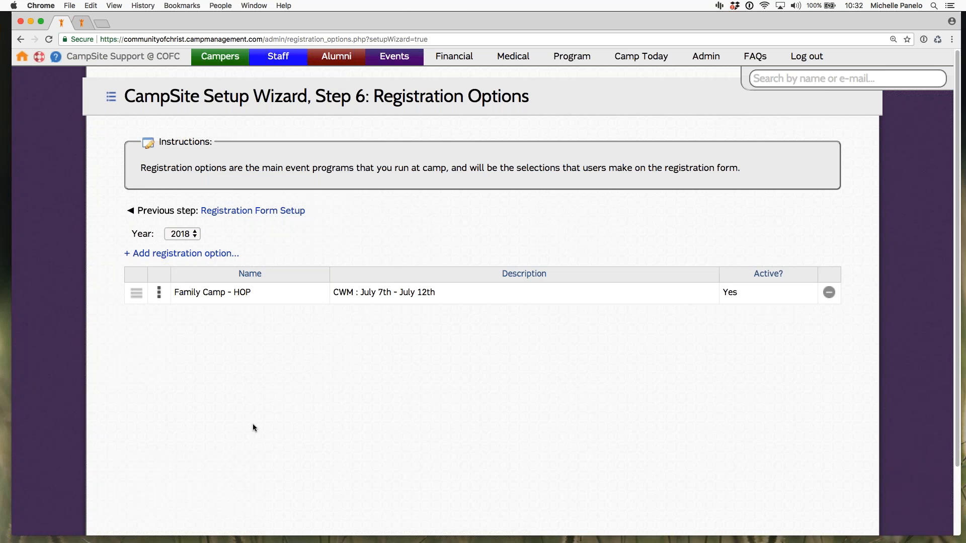
pyautogui.rightClick(146, 37)
pyautogui.click(84, 22)
pyautogui.click(83, 25)
pyautogui.click(63, 24)
pyautogui.click(303, 352)
pyautogui.press('XF86AudioRaiseVolume')
# Step: Expand the Family Camp - HOP registration option and clone its Family Camp - HOP bundle
pyautogui.click(159, 293)
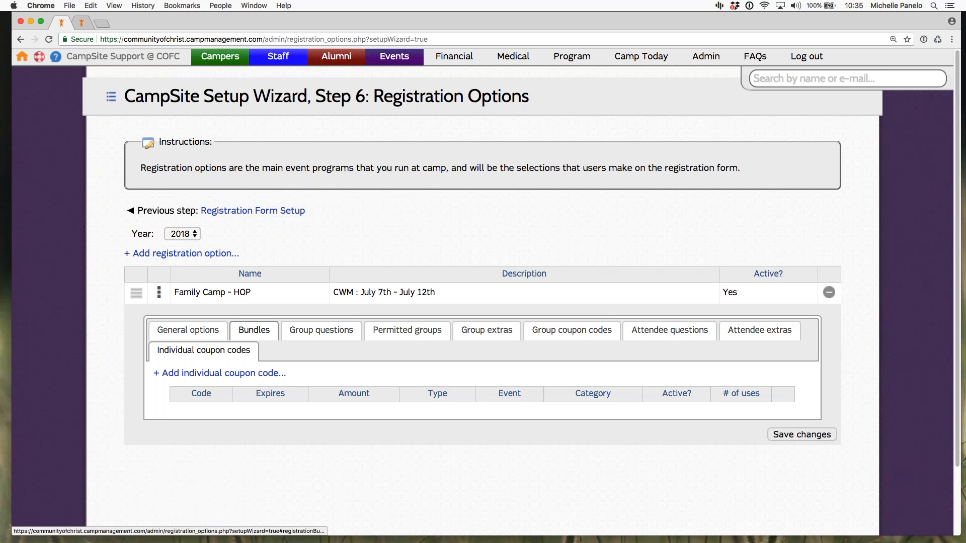
pyautogui.click(254, 330)
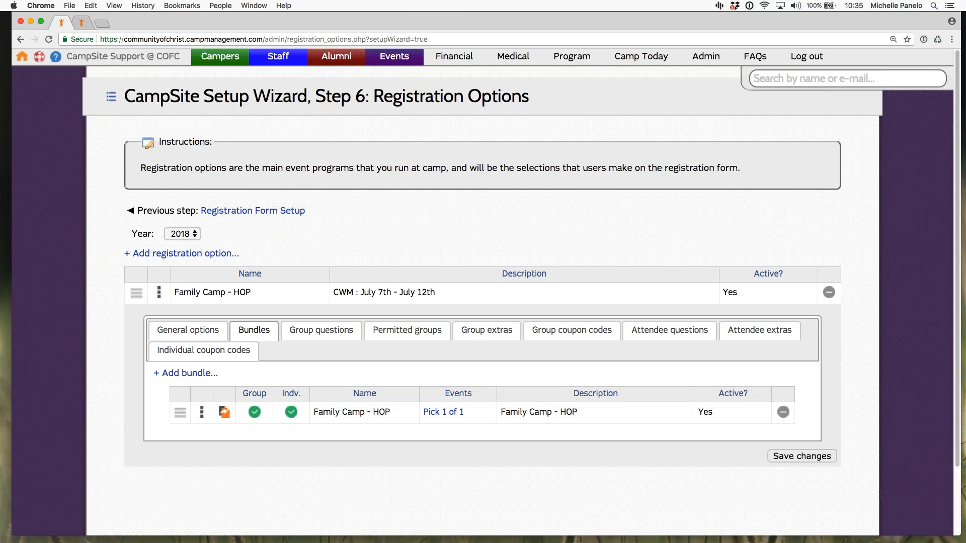
pyautogui.click(224, 414)
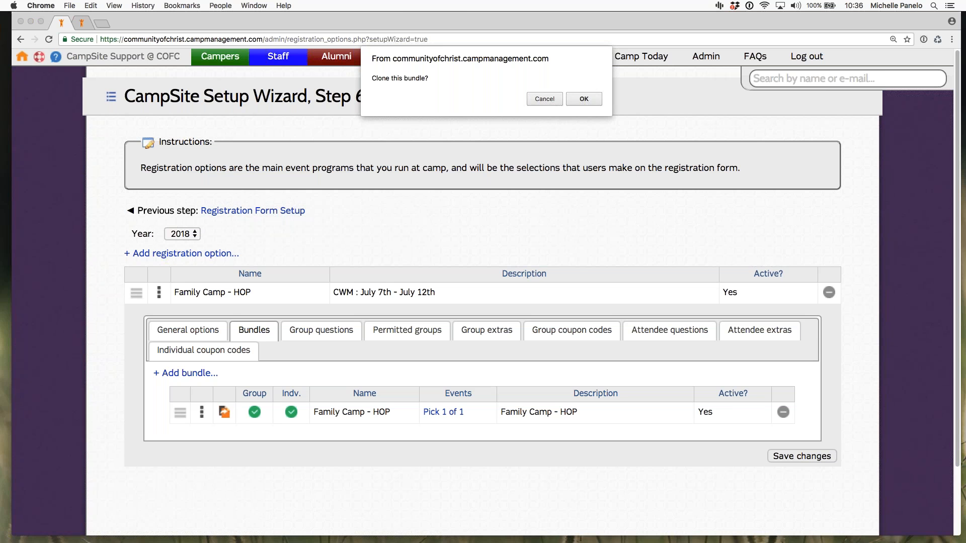
pyautogui.click(583, 99)
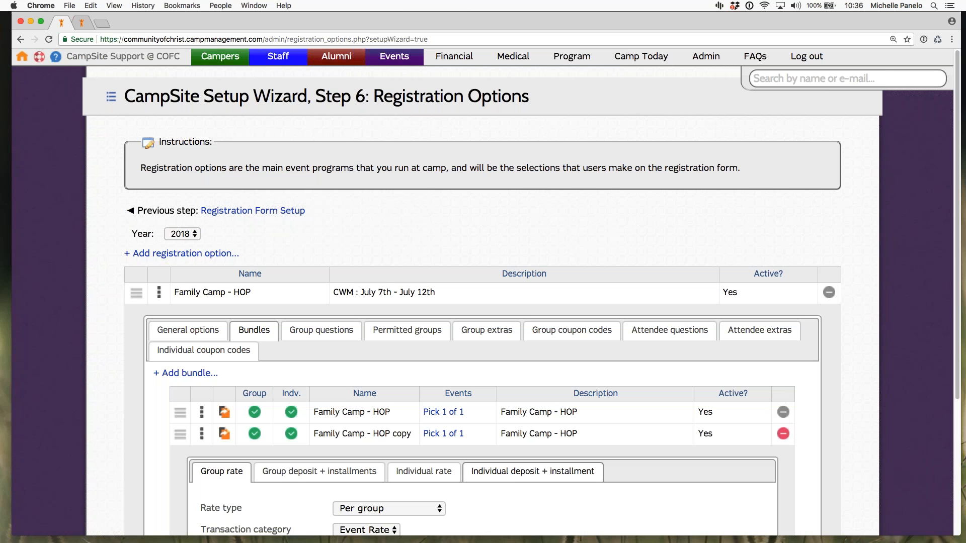
# Step: Review the cloned bundle's group rate settings and event options, closing the event options without changes
pyautogui.moveTo(958, 392); pyautogui.dragTo(958, 427)
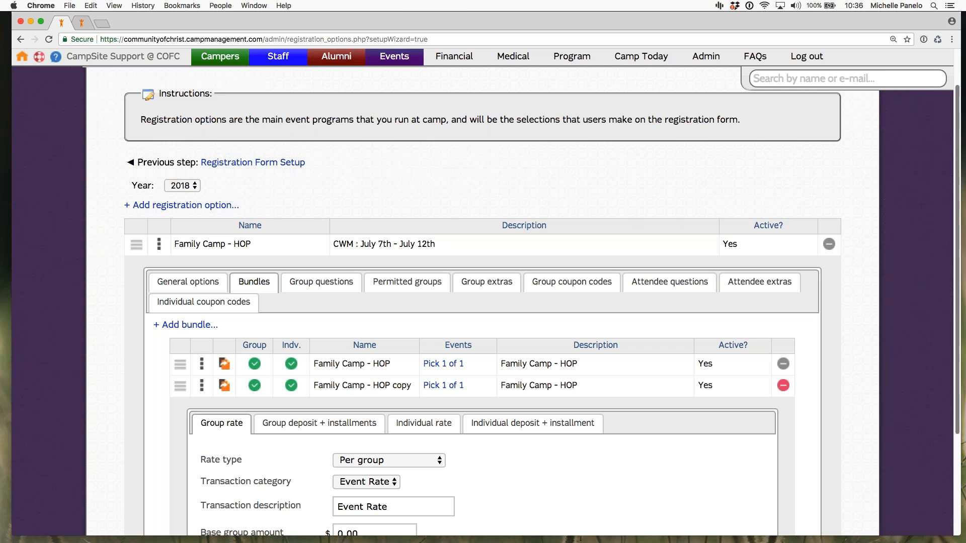
pyautogui.scroll(-2, 312, 392)
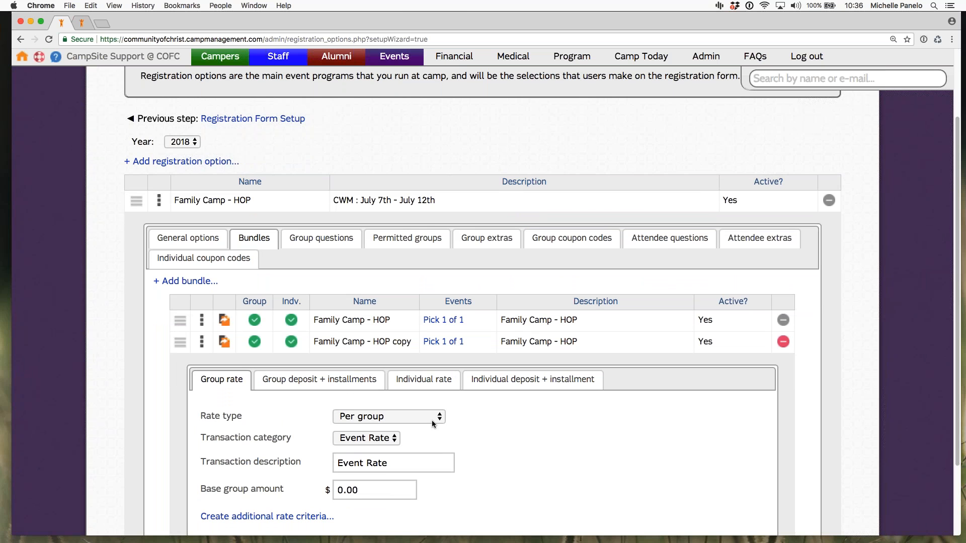
pyautogui.click(443, 341)
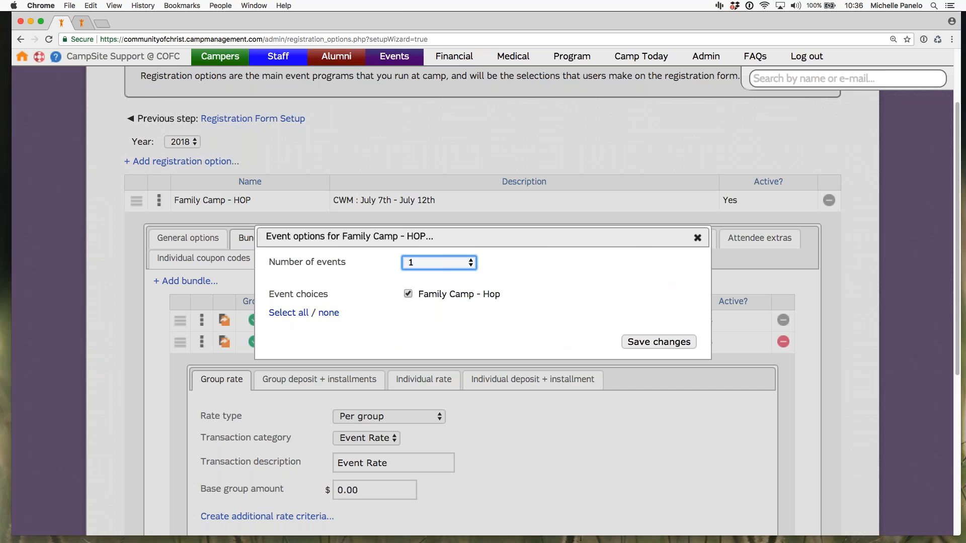
pyautogui.click(697, 238)
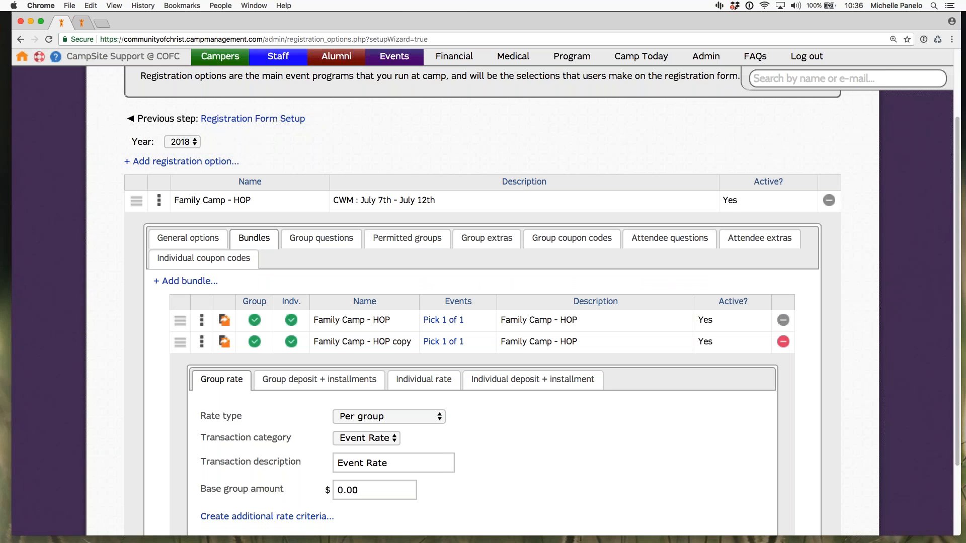
# Step: Delete the cloned Family Camp - HOP copy bundle and save the registration option
pyautogui.click(784, 342)
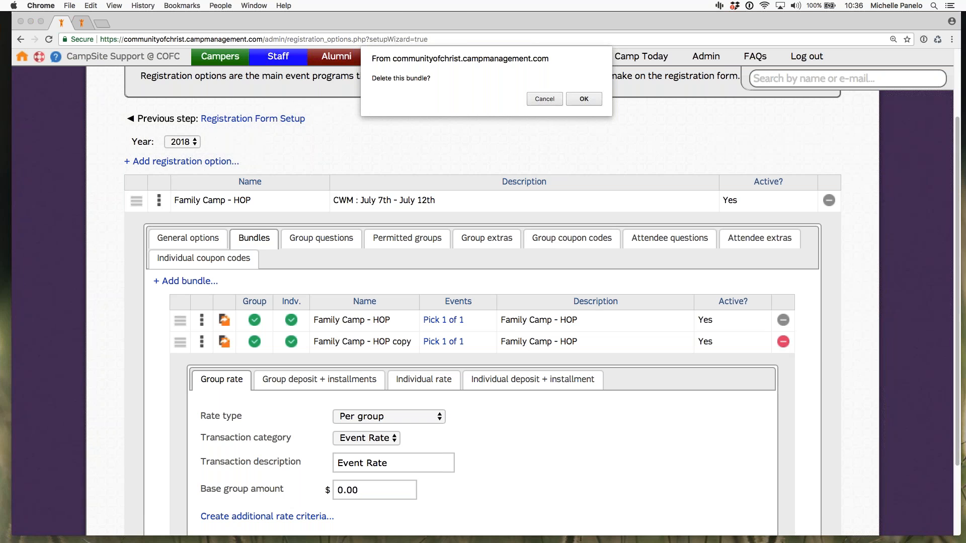
pyautogui.click(583, 99)
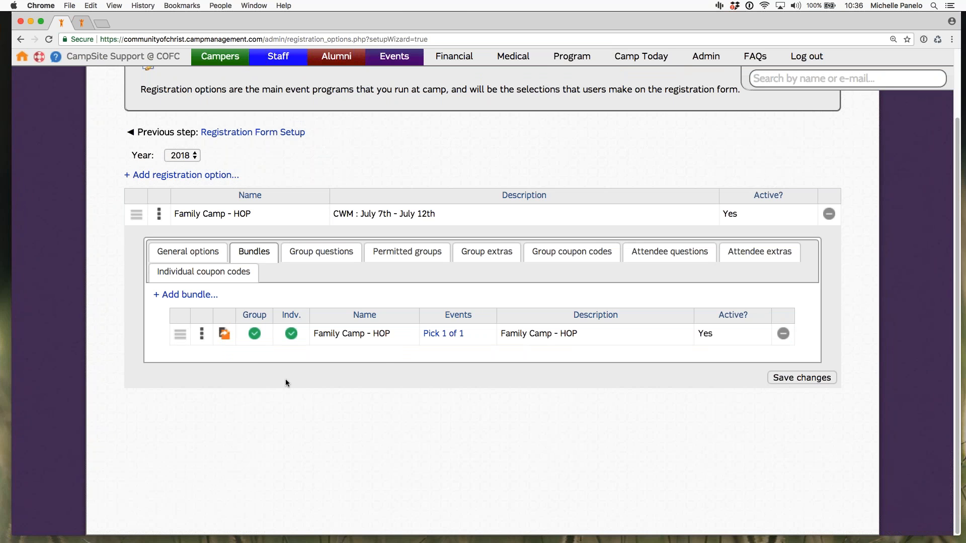
pyautogui.click(802, 378)
# Step: Open the Events Dashboard settings among the Events admin settings and review the home page message
pyautogui.click(706, 56)
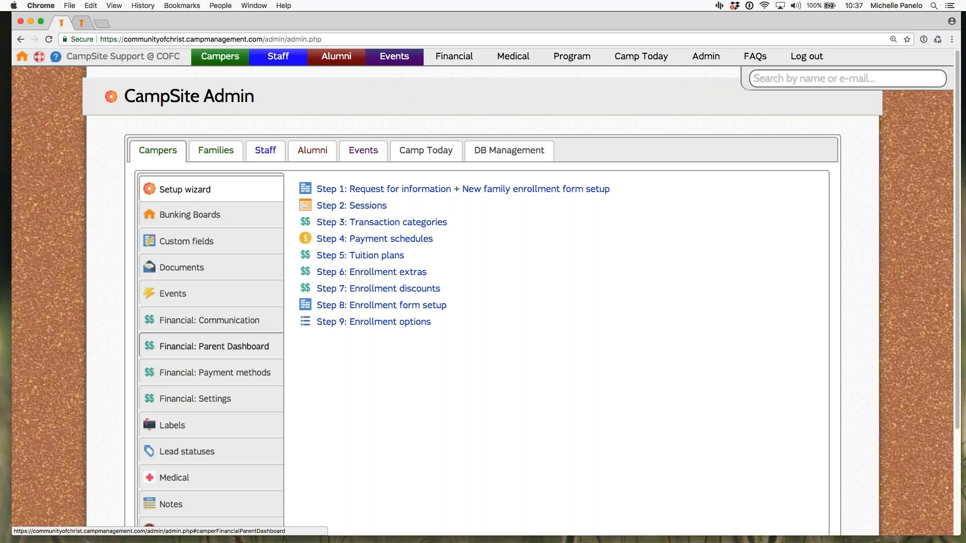
pyautogui.click(363, 150)
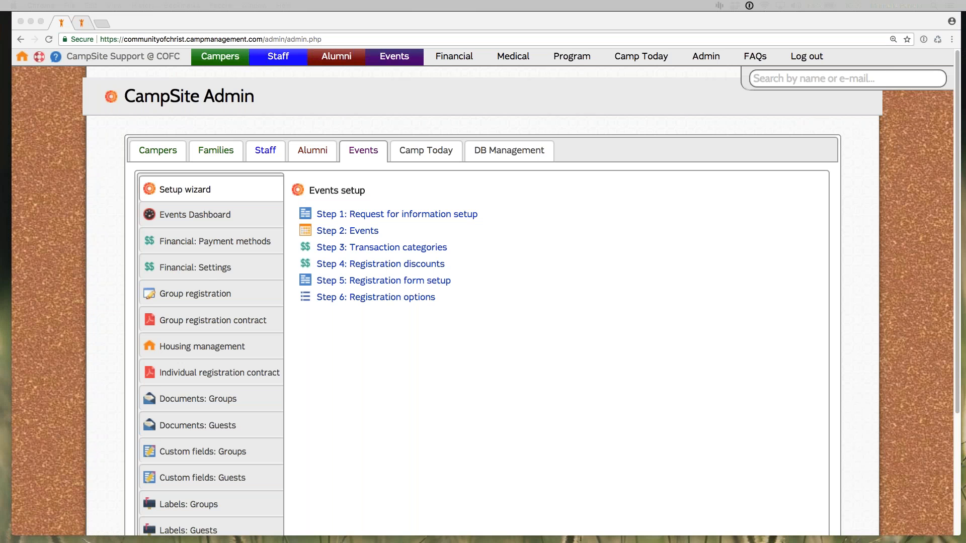
pyautogui.click(207, 213)
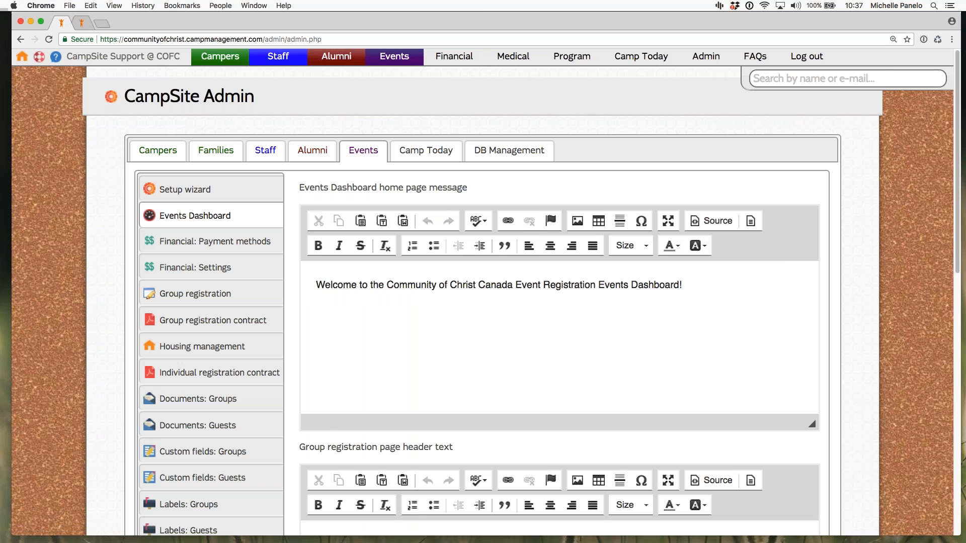
pyautogui.click(584, 342)
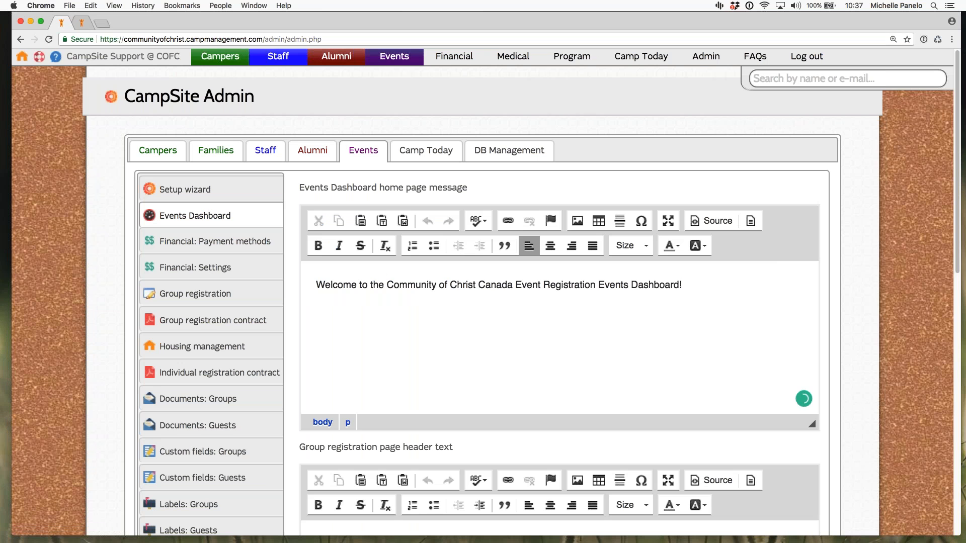
pyautogui.scroll(-1, 956, 271)
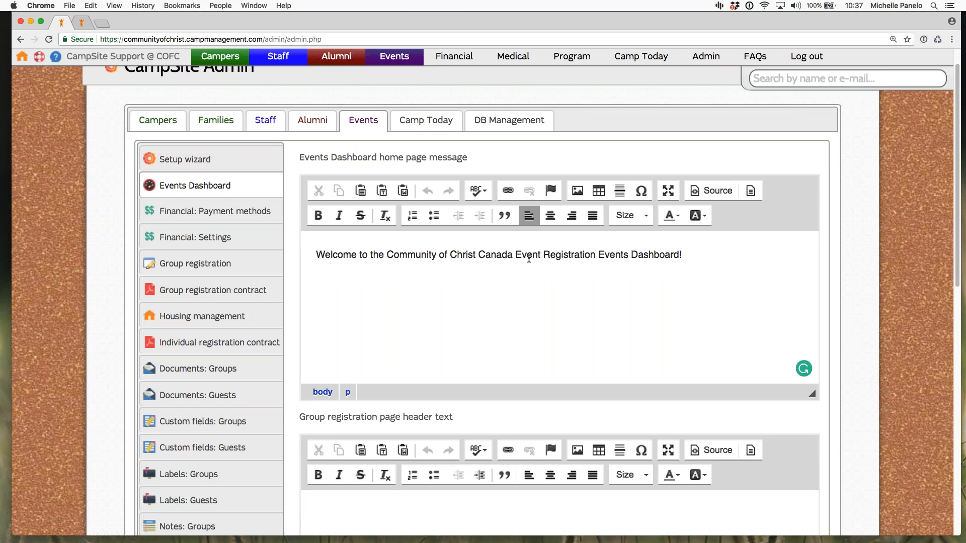
# Step: Examine the settings for showing RFI links and new registration form links on the Event Dashboard login page
pyautogui.moveTo(958, 265); pyautogui.dragTo(950, 499)
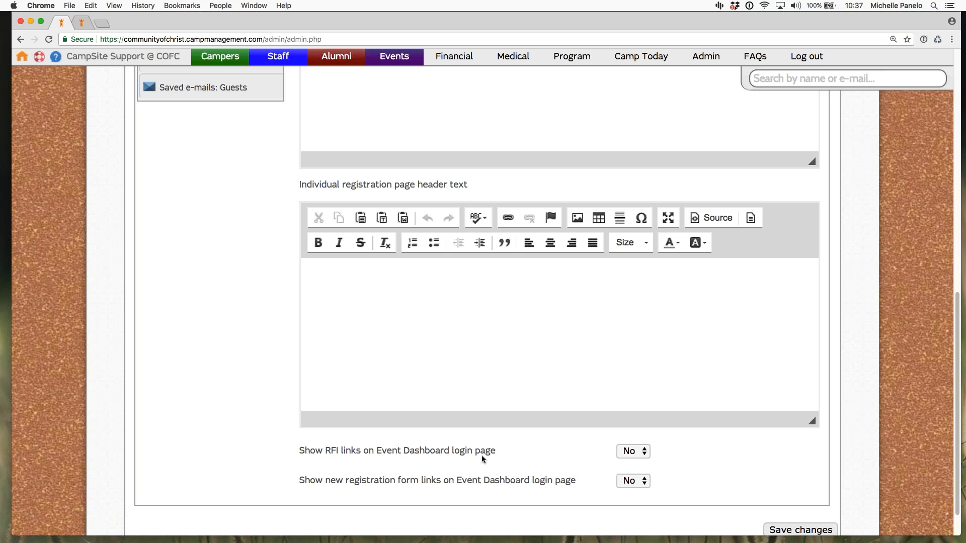
pyautogui.moveTo(495, 451); pyautogui.dragTo(309, 451)
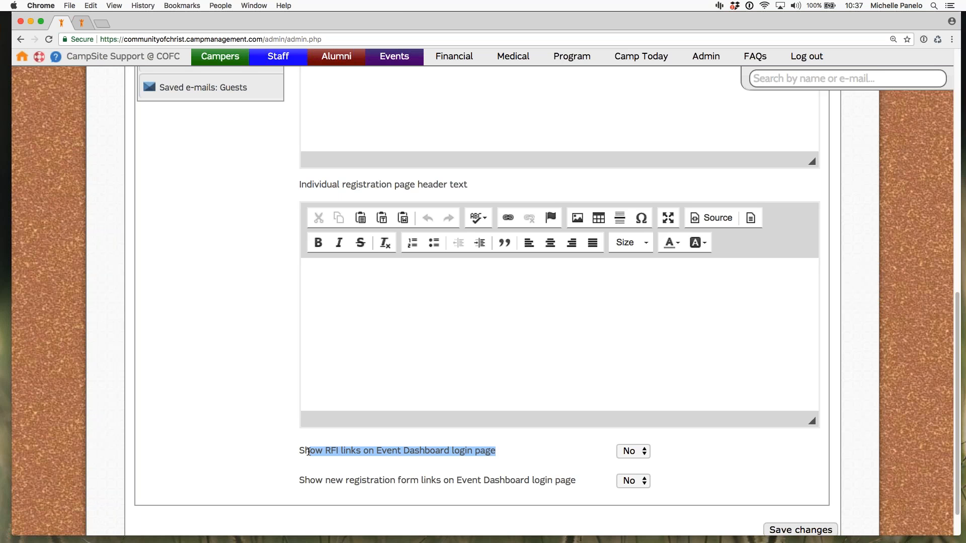
pyautogui.click(328, 451)
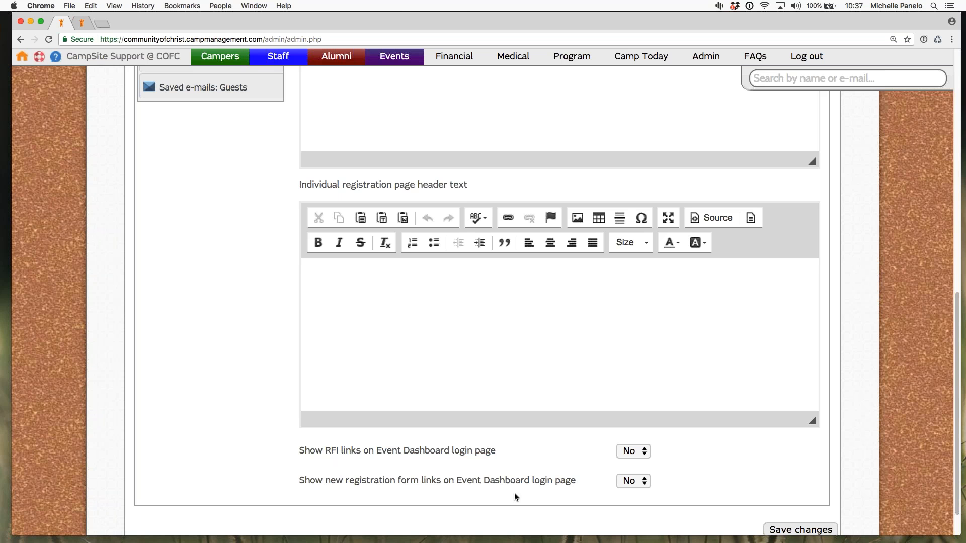
pyautogui.moveTo(300, 480); pyautogui.dragTo(566, 481)
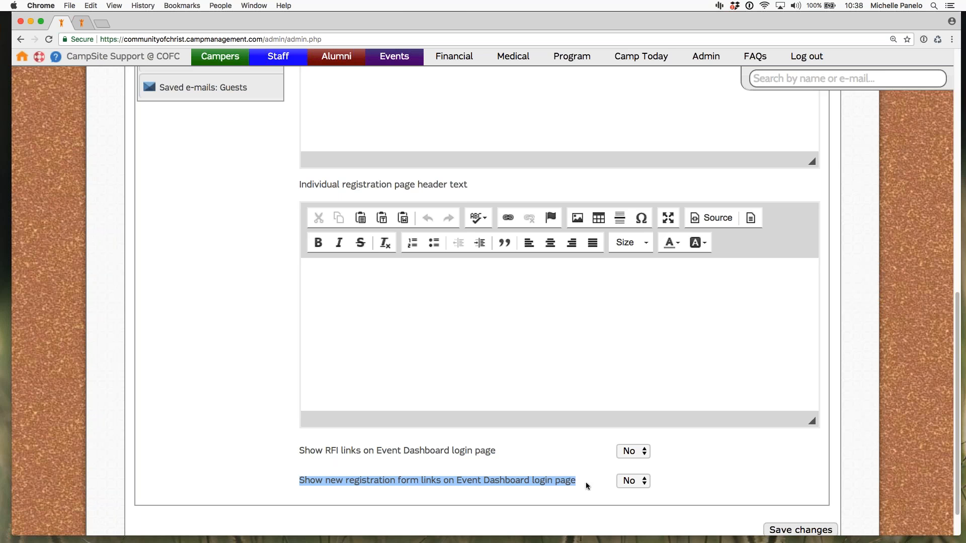
pyautogui.click(621, 503)
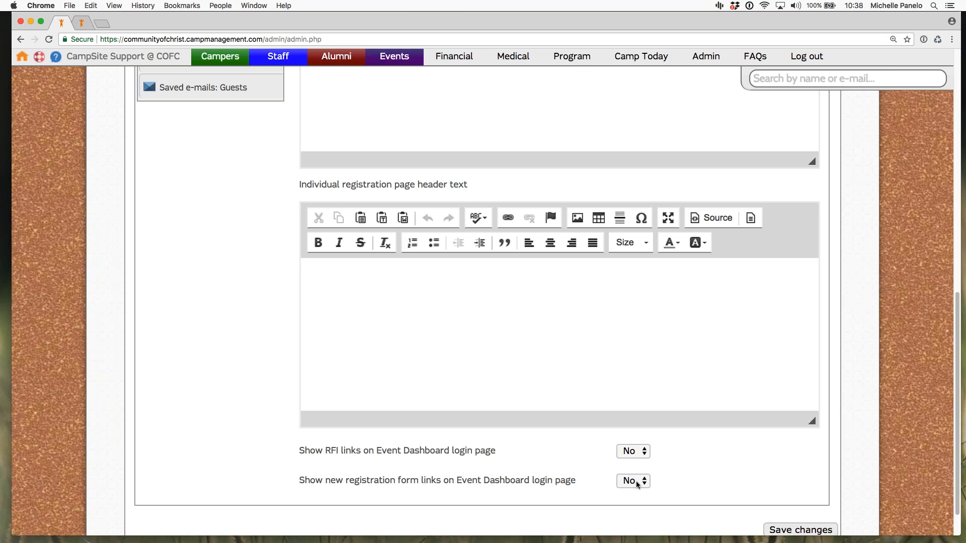
# Step: Set the new registration form links on the Event Dashboard login page to Yes and save the Events Dashboard settings
pyautogui.click(626, 476)
pyautogui.click(629, 481)
pyautogui.moveTo(497, 451); pyautogui.dragTo(299, 452)
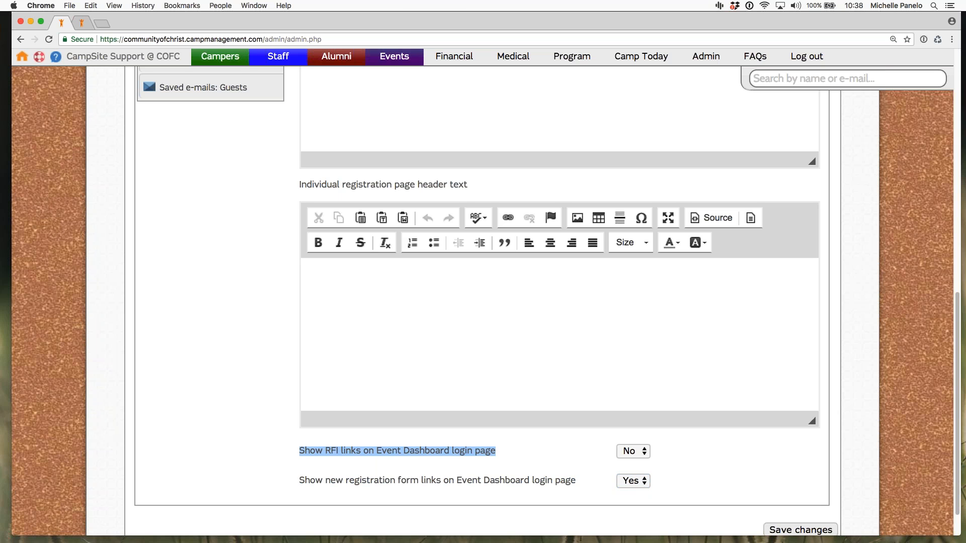
pyautogui.click(311, 513)
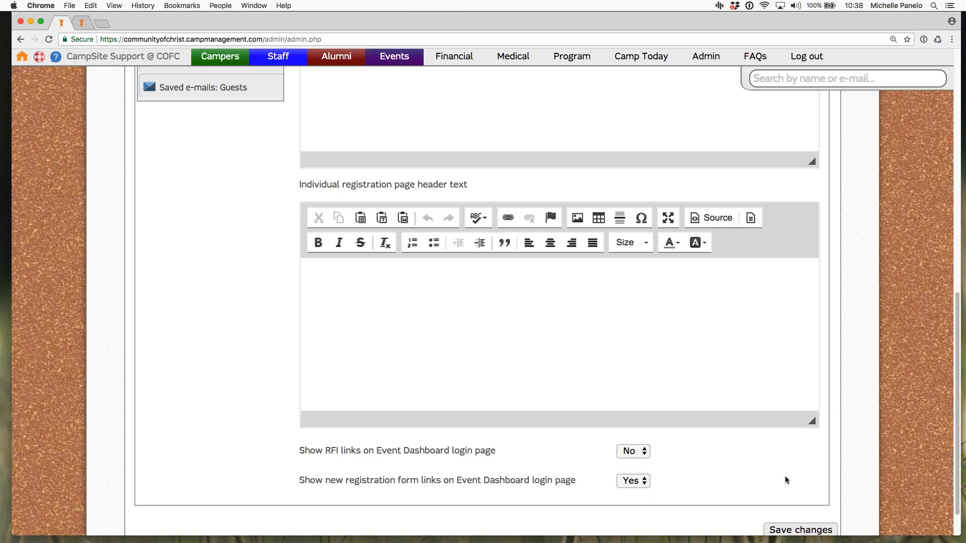
pyautogui.click(799, 529)
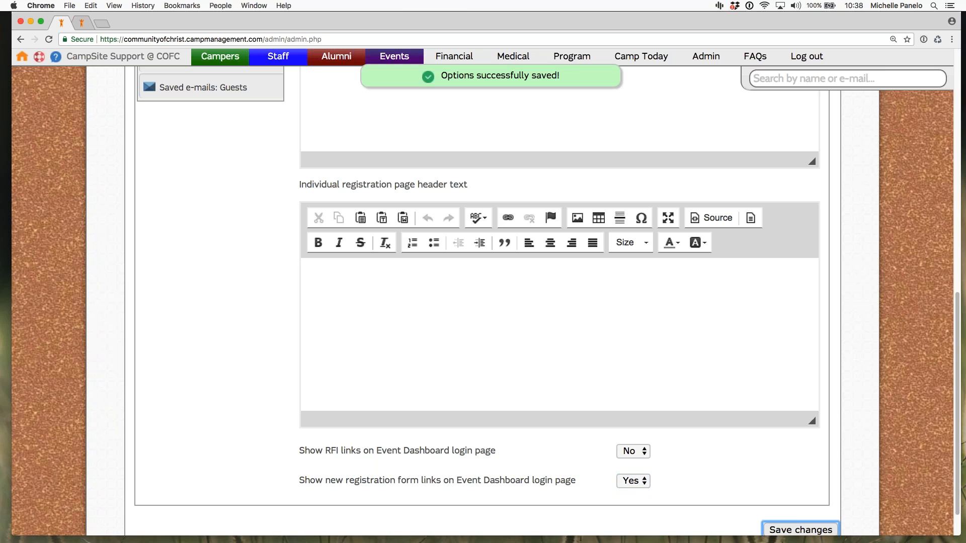
pyautogui.press('XF86AudioRaiseVolume')
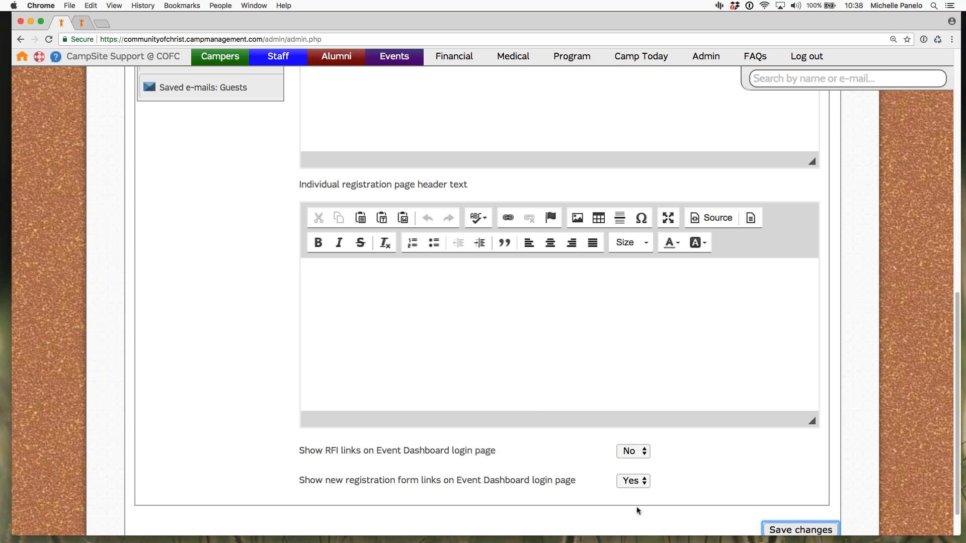
# Step: Set showing RFI links on the Event Dashboard login page to Yes and save the Events Dashboard settings
pyautogui.click(628, 453)
pyautogui.press('Return')
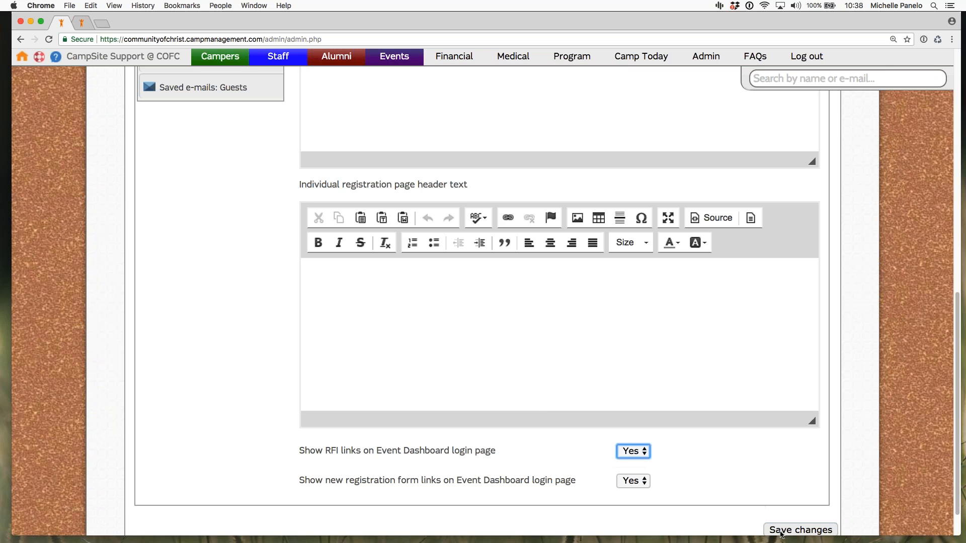
pyautogui.click(784, 533)
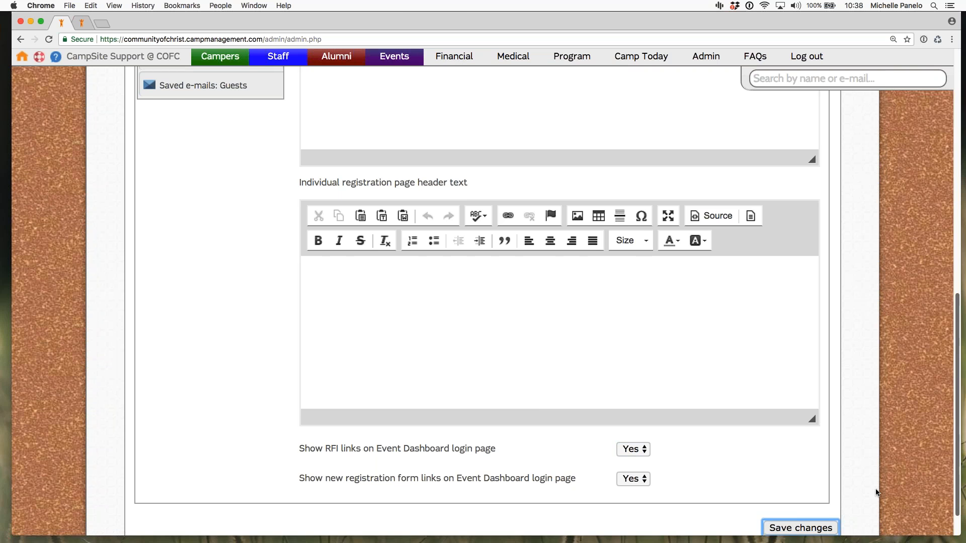
pyautogui.scroll(-1, 657, 492)
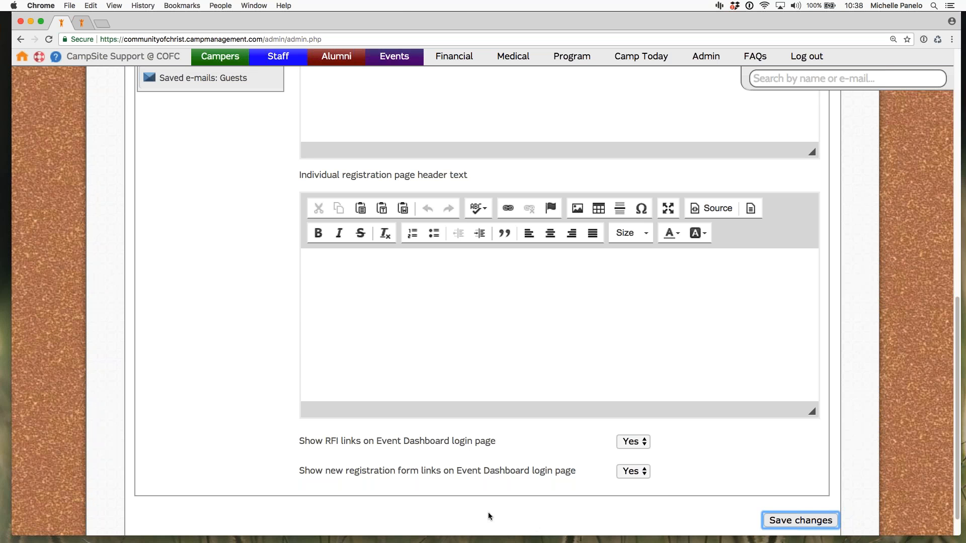
pyautogui.click(592, 480)
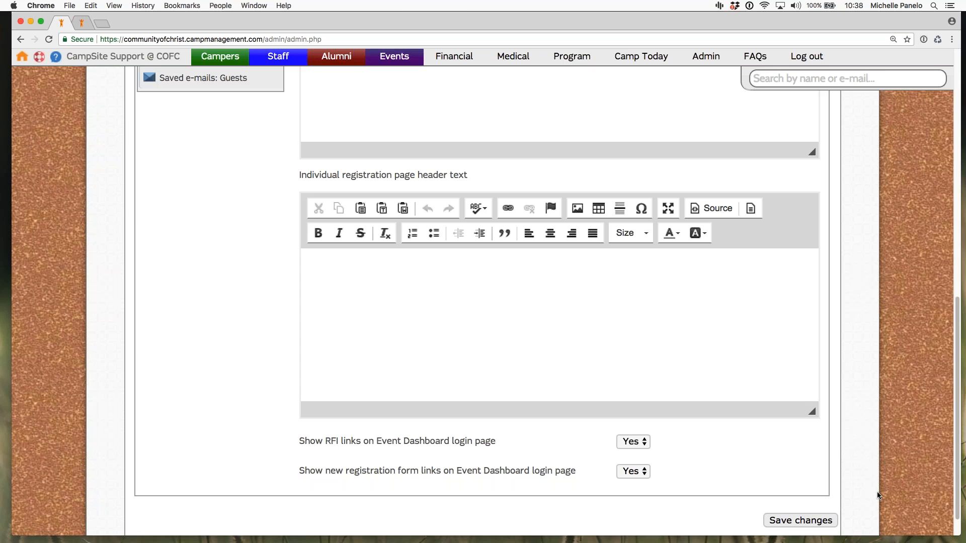
pyautogui.click(801, 520)
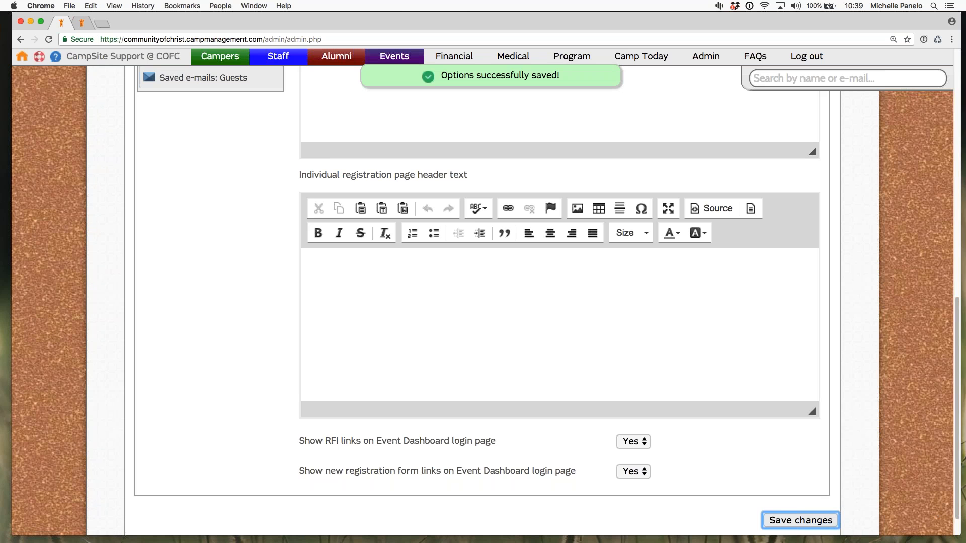
# Step: Review the Events payment methods, the cancellation fee default amount and the option to show 'Events registered for' on invoices and statements
pyautogui.scroll(10, 944, 278)
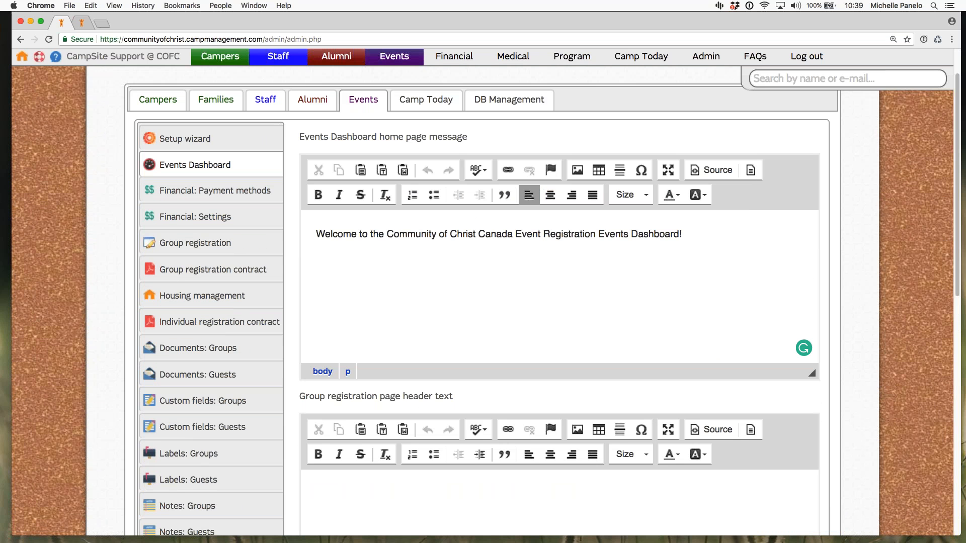
pyautogui.click(215, 190)
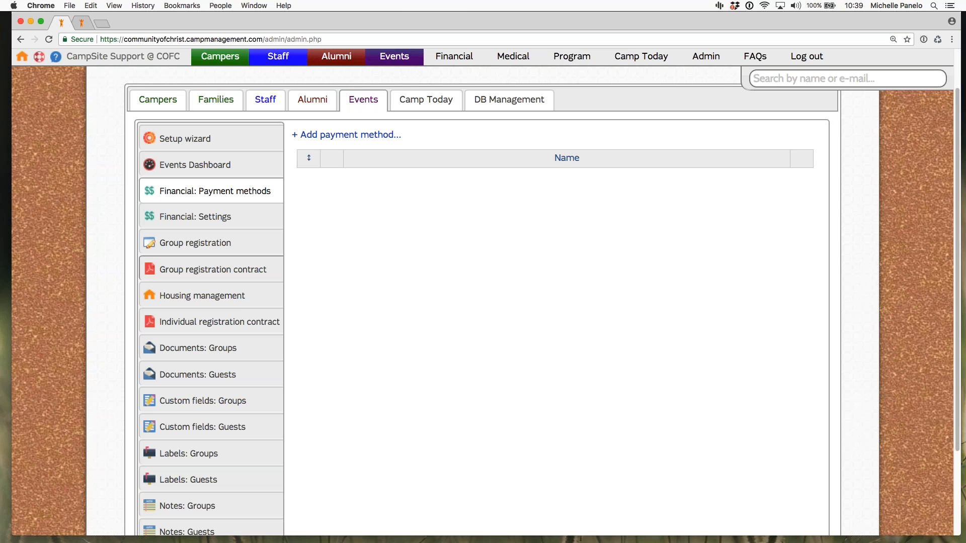
pyautogui.click(207, 222)
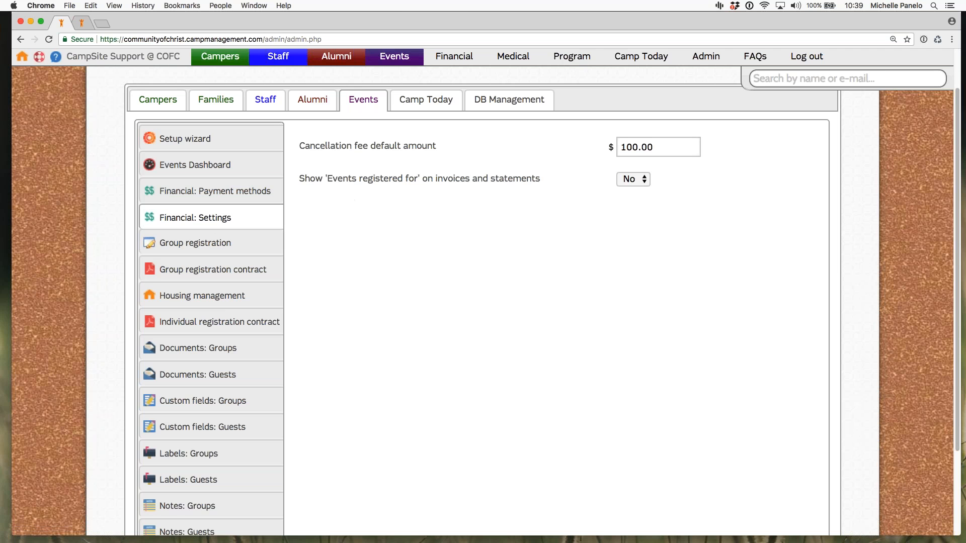
pyautogui.moveTo(300, 146); pyautogui.dragTo(437, 146)
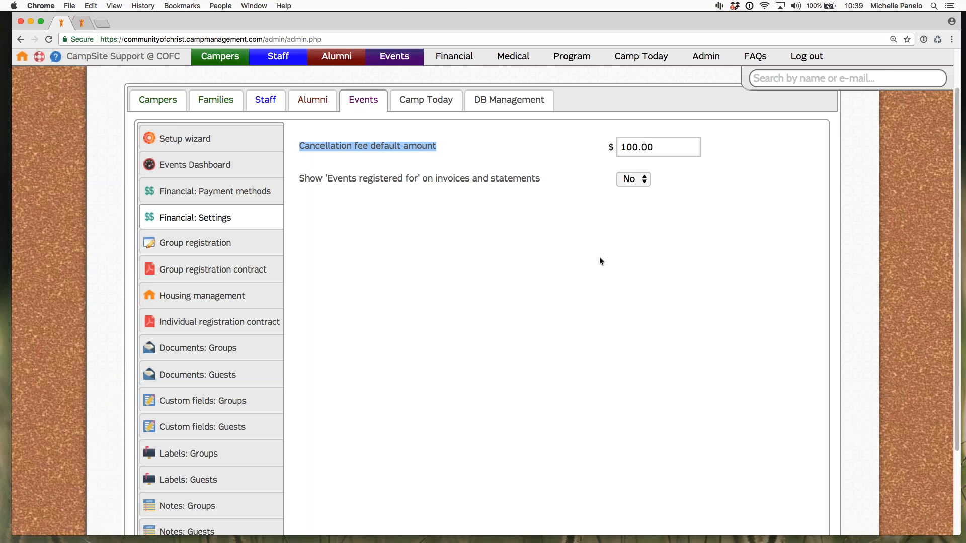
pyautogui.click(575, 381)
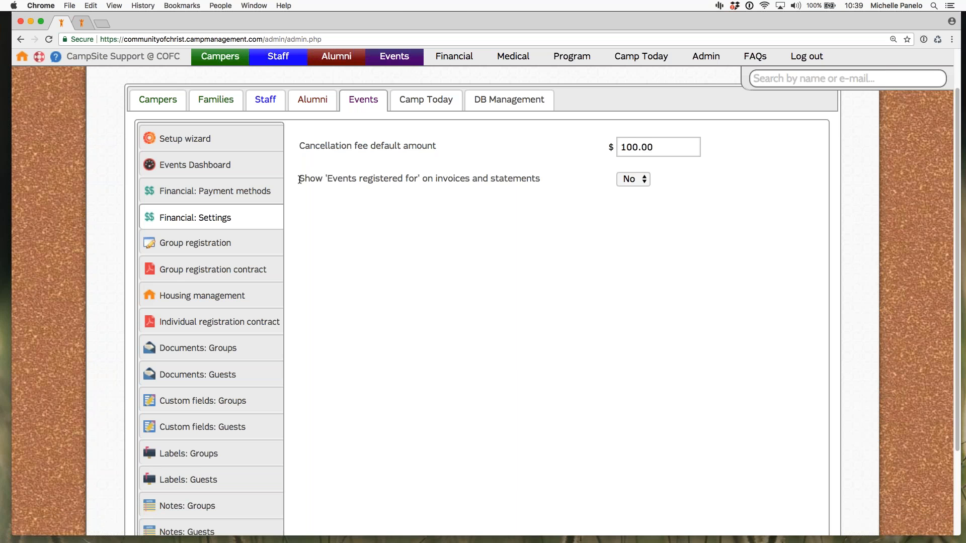
pyautogui.moveTo(299, 180); pyautogui.dragTo(542, 180)
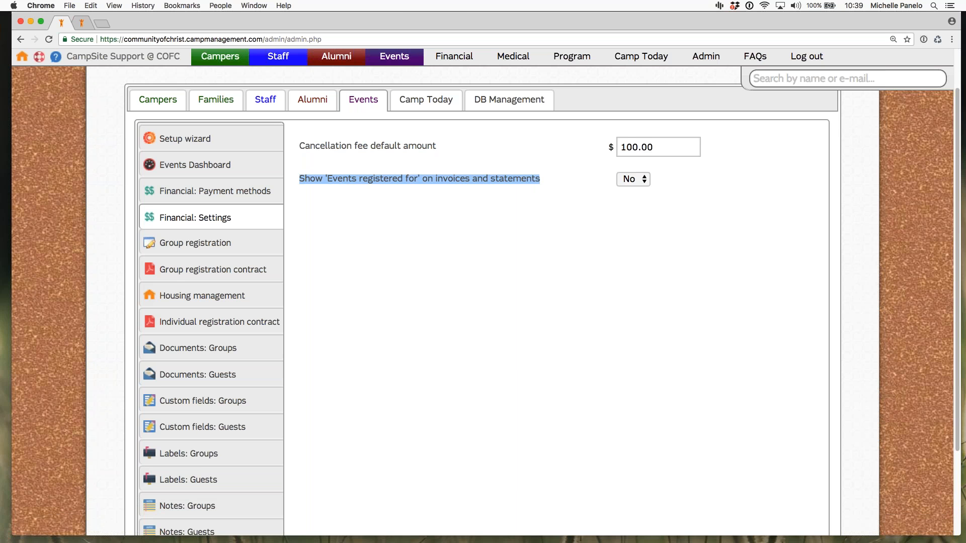
pyautogui.click(540, 187)
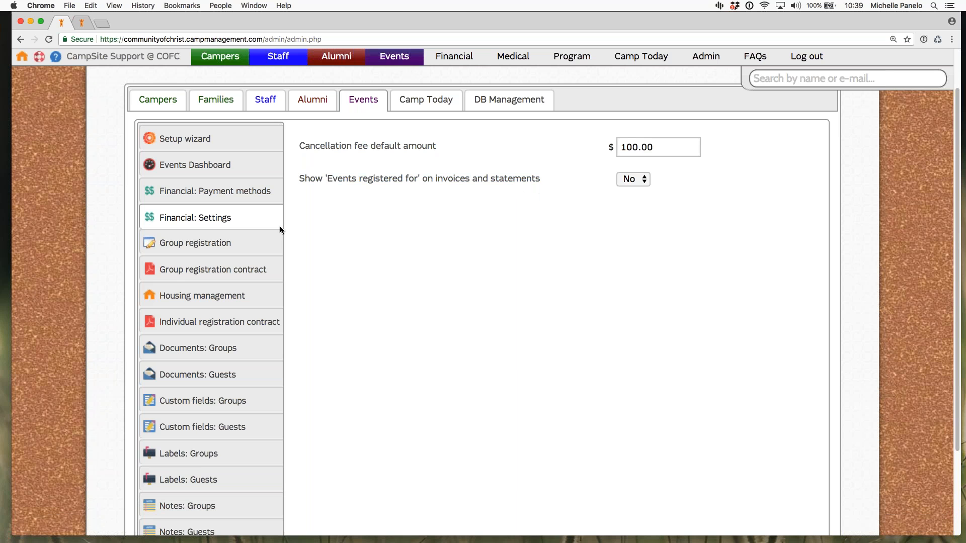
# Step: Examine the sections and active settings of the group registration contract and the individual registration contract
pyautogui.click(197, 274)
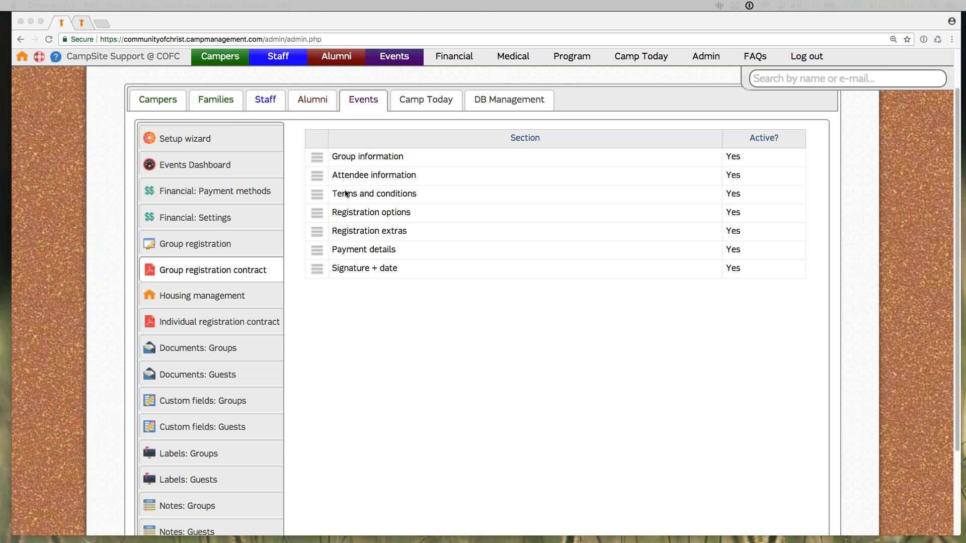
pyautogui.click(321, 160)
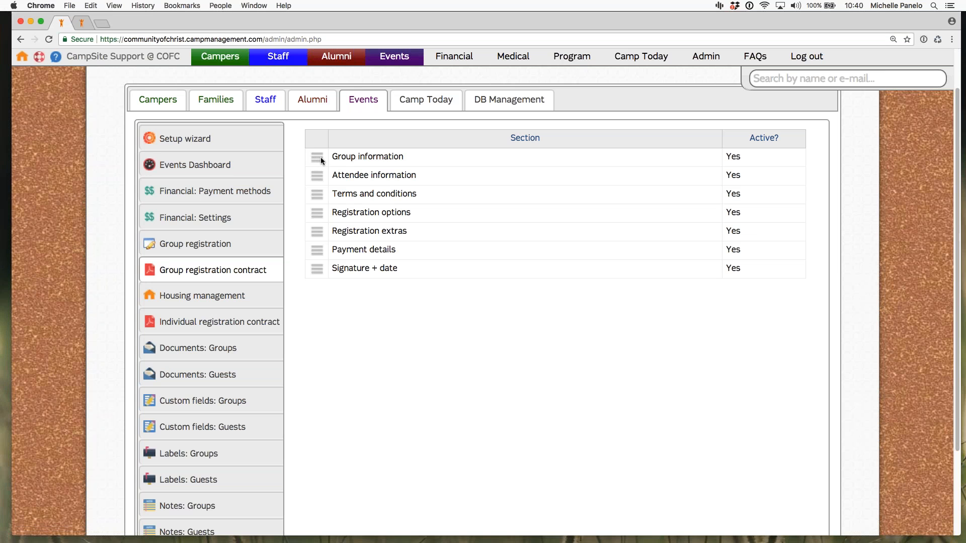
pyautogui.moveTo(317, 157)
pyautogui.mouseDown()
pyautogui.moveTo(366, 149)
pyautogui.moveTo(401, 183)
pyautogui.moveTo(348, 186)
pyautogui.moveTo(417, 186)
pyautogui.moveTo(416, 171)
pyautogui.moveTo(378, 148)
pyautogui.moveTo(317, 156)
pyautogui.mouseUp()
pyautogui.click(733, 157)
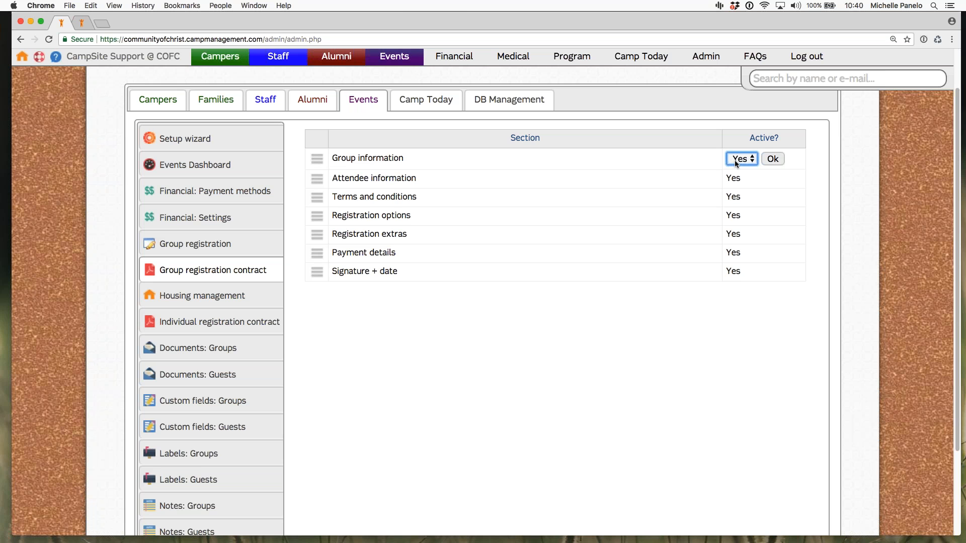
pyautogui.click(772, 159)
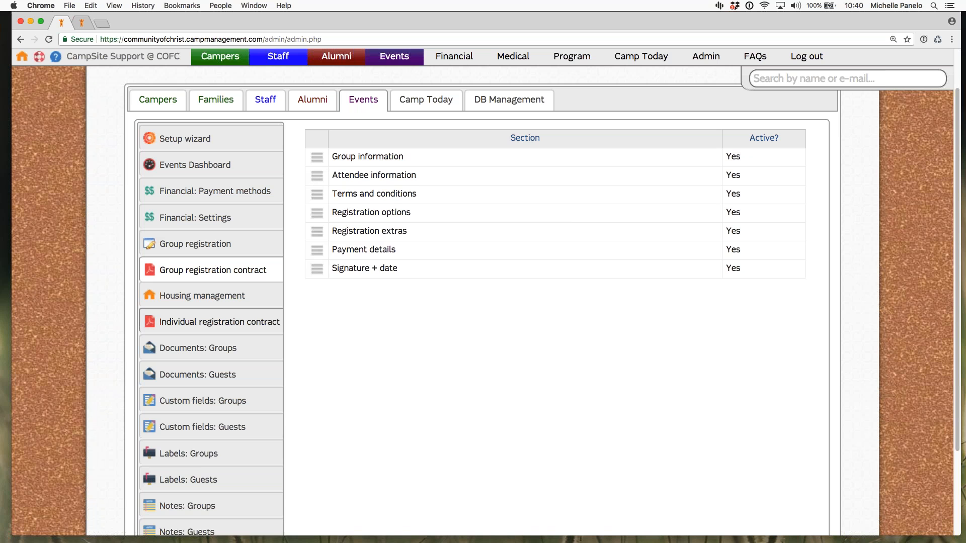
pyautogui.click(240, 326)
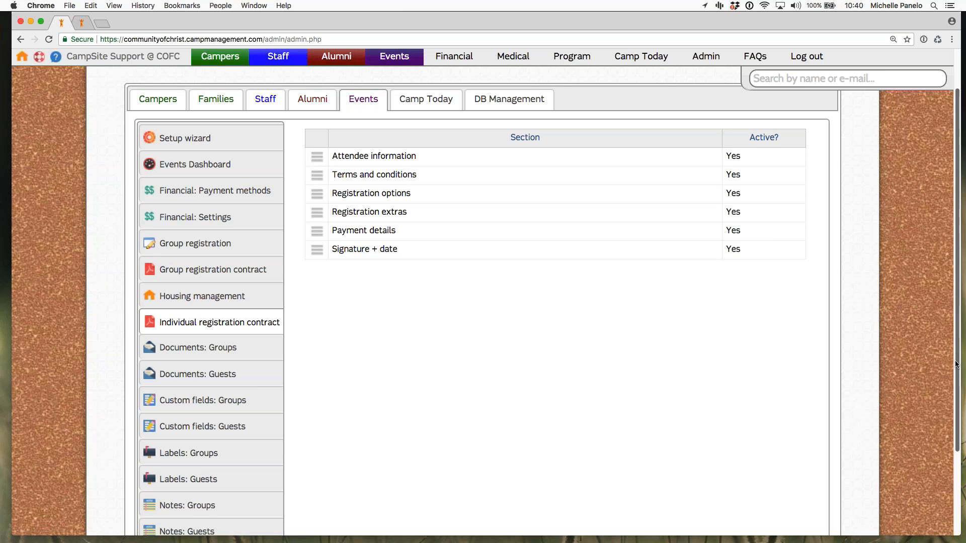
# Step: Open the Events housing management settings and view the form for adding a new building, closing it without adding one
pyautogui.scroll(-1, 957, 355)
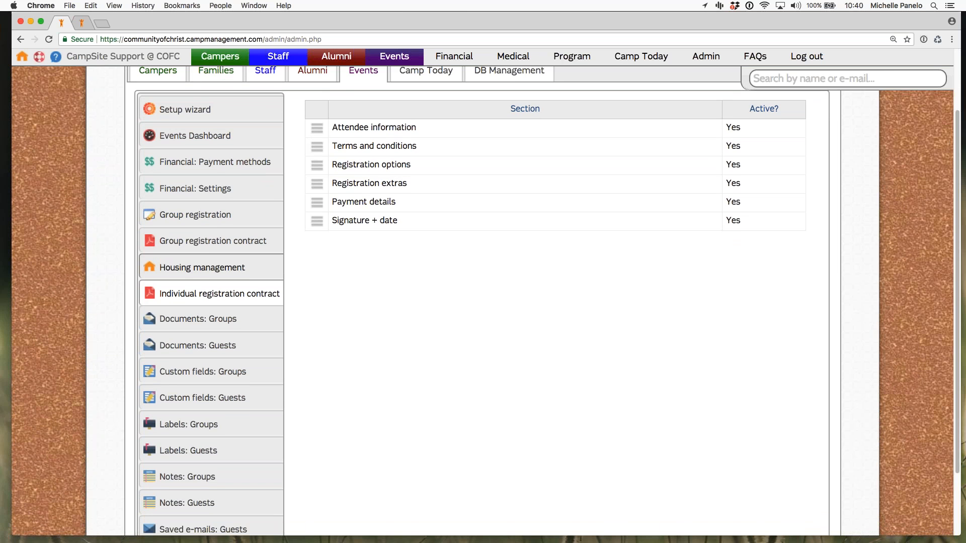
pyautogui.click(205, 269)
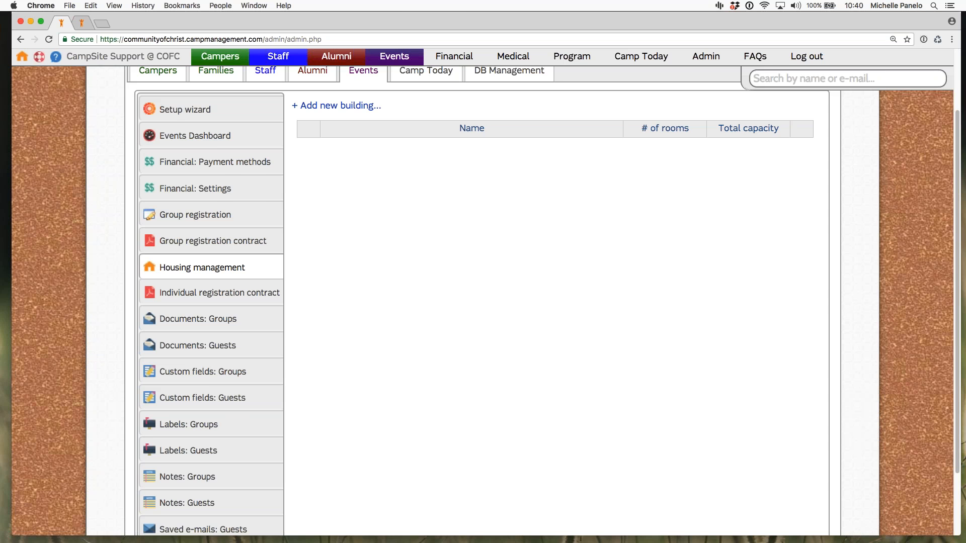
pyautogui.moveTo(290, 63)
pyautogui.moveTo(401, 59)
pyautogui.click(336, 106)
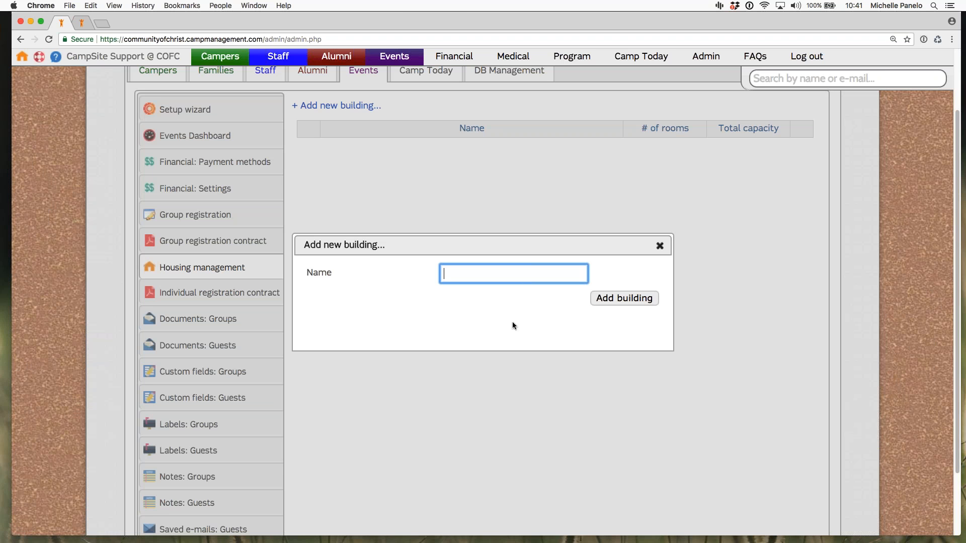
pyautogui.click(659, 245)
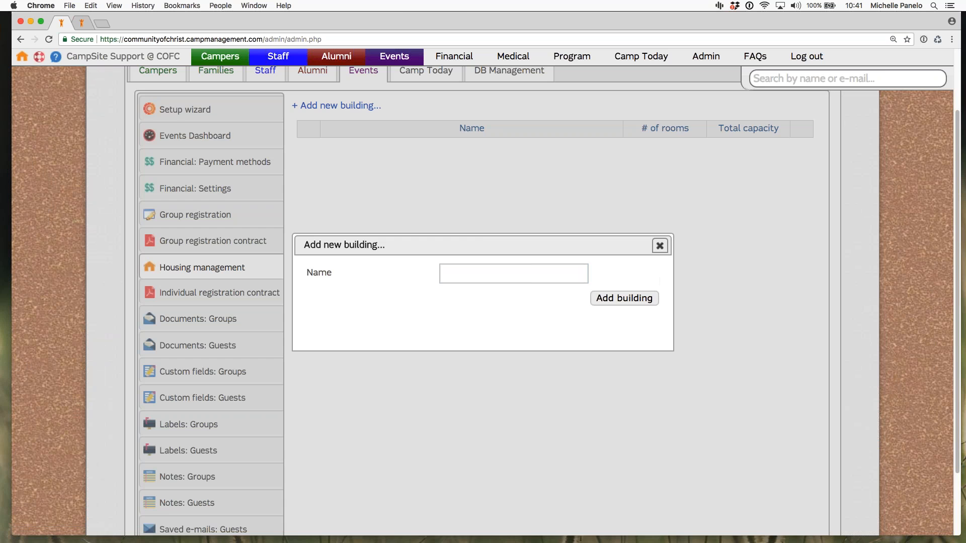
pyautogui.click(659, 245)
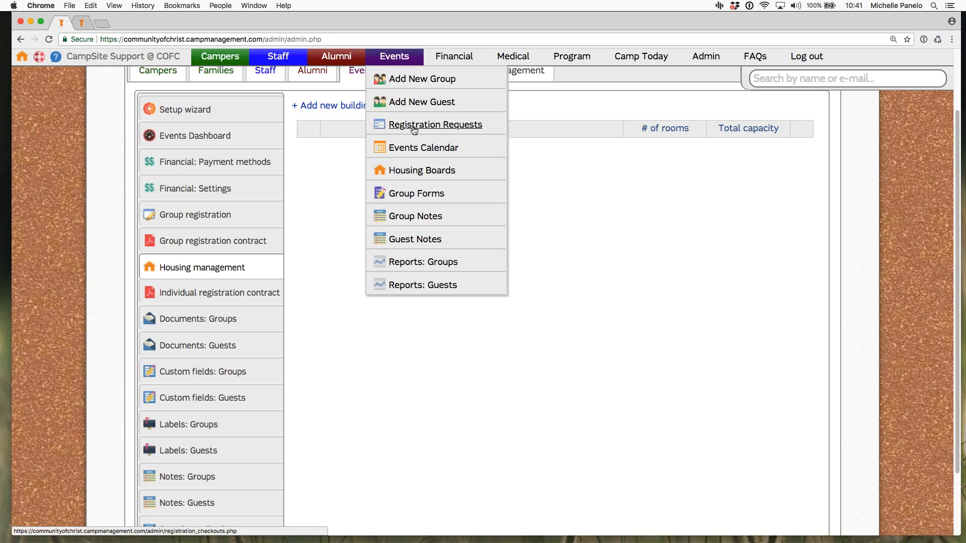
# Step: Open the Housing Boards for Family Camp - Hop and inspect the options for adding buildings to the event, closing them without changes
pyautogui.click(420, 172)
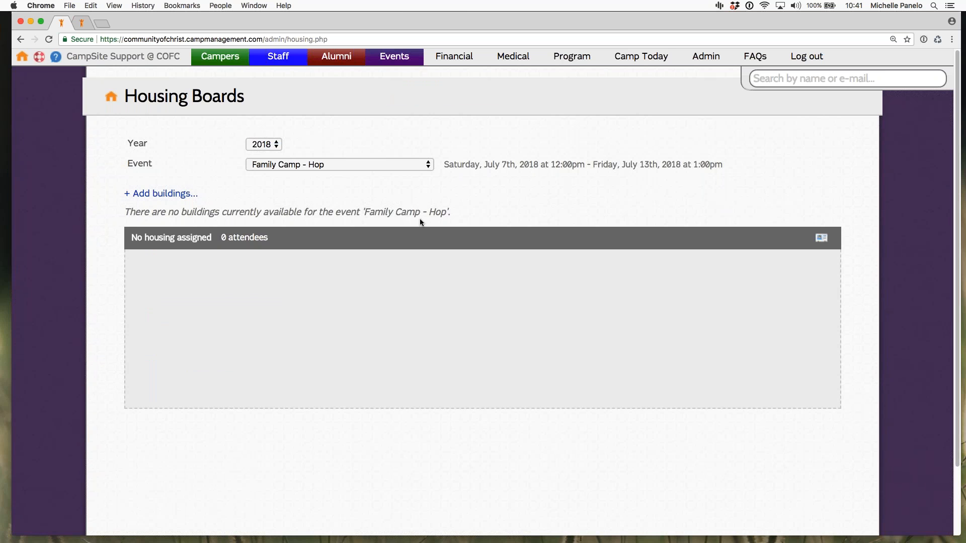
pyautogui.moveTo(126, 164); pyautogui.dragTo(262, 175)
pyautogui.click(323, 194)
pyautogui.click(165, 193)
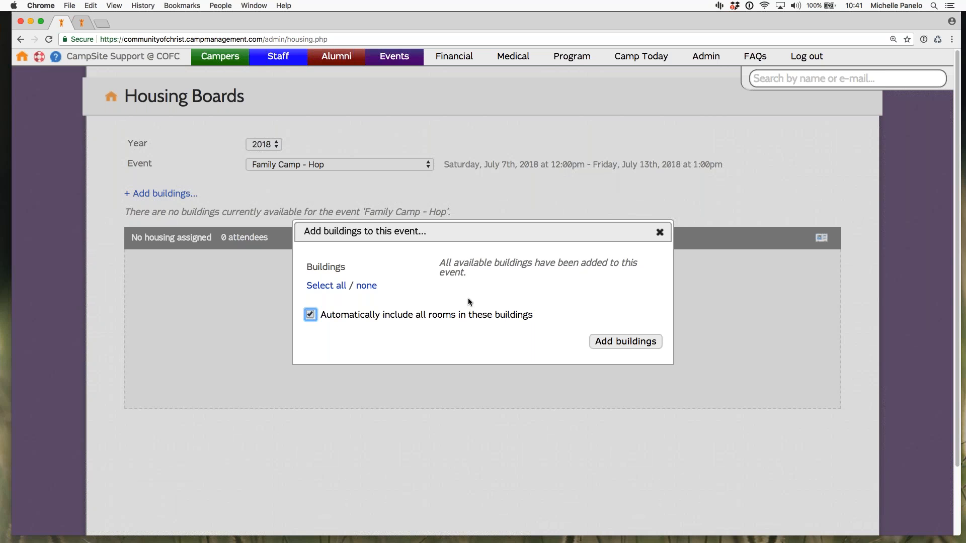
pyautogui.click(407, 328)
pyautogui.click(659, 233)
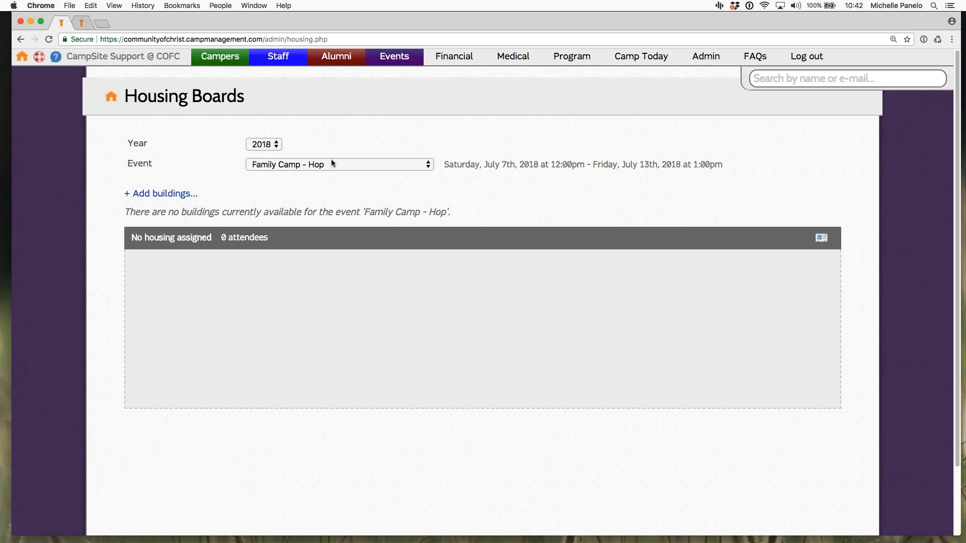
# Step: Return to the Events admin settings and review the saved guest e-mails
pyautogui.click(513, 57)
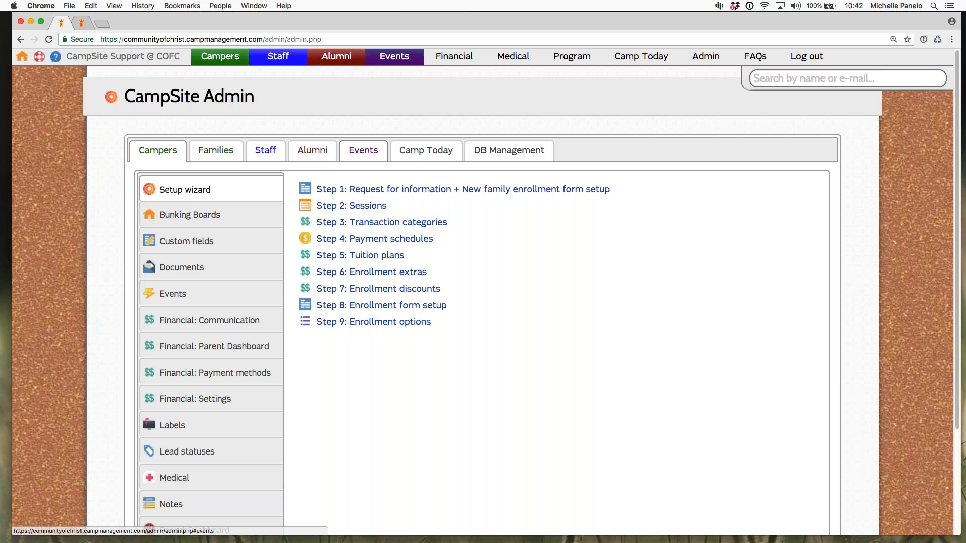
pyautogui.click(360, 153)
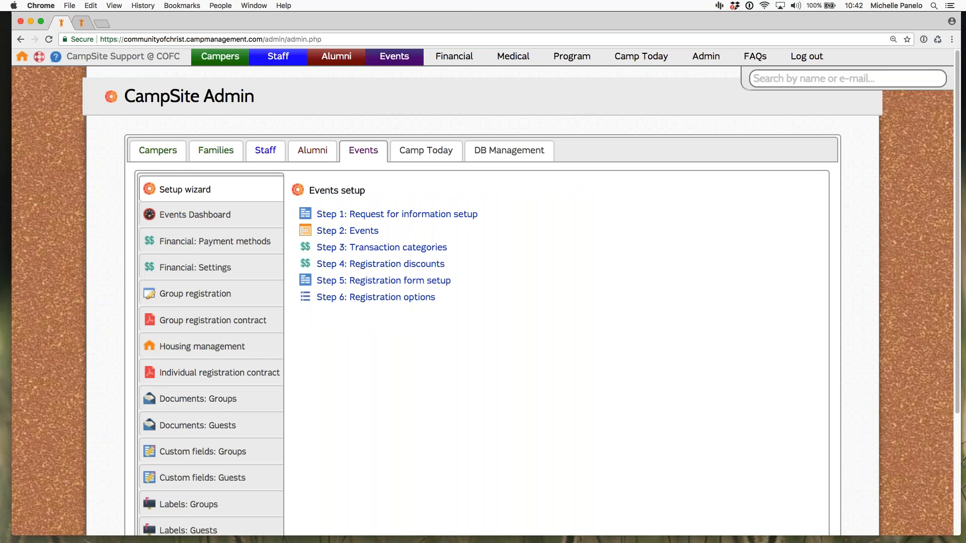
pyautogui.scroll(-5, 308, 398)
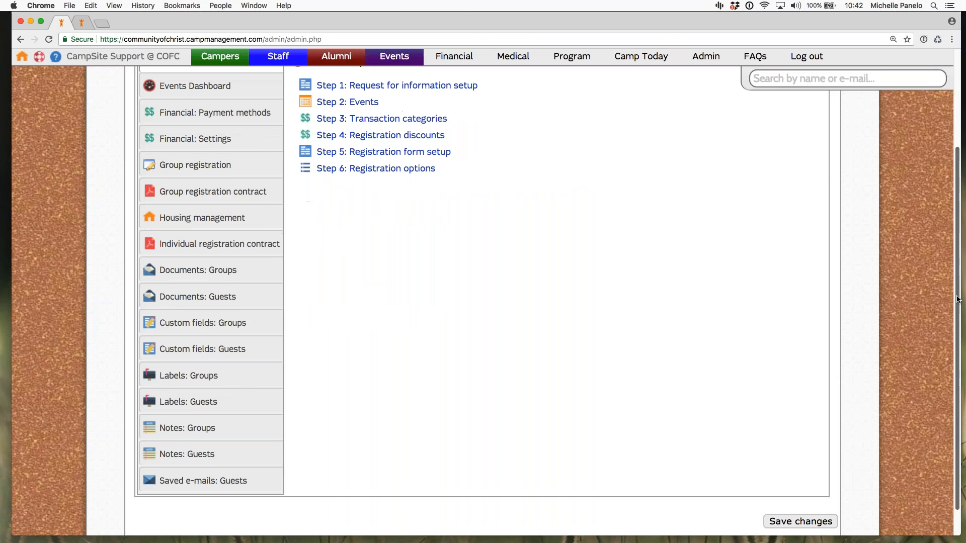
pyautogui.click(207, 481)
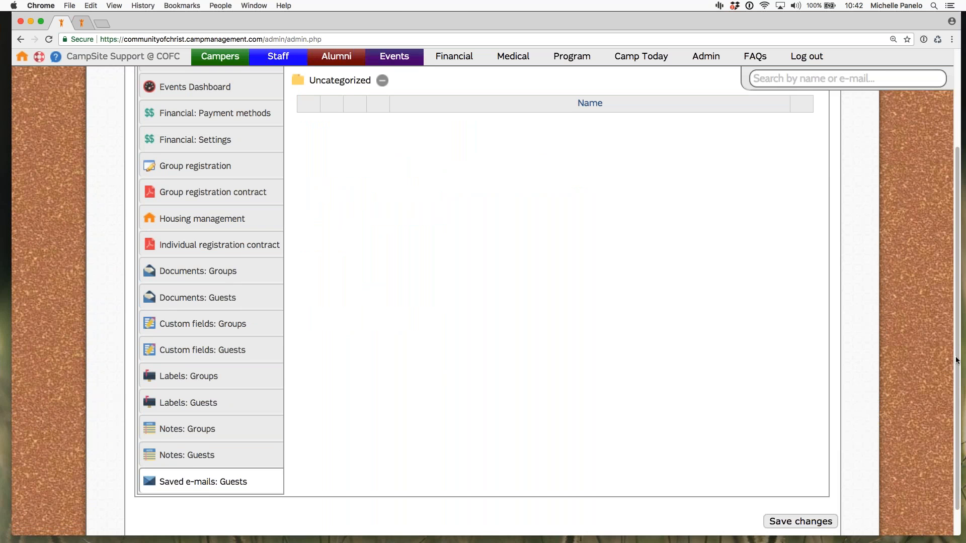
pyautogui.moveTo(956, 358); pyautogui.dragTo(956, 341)
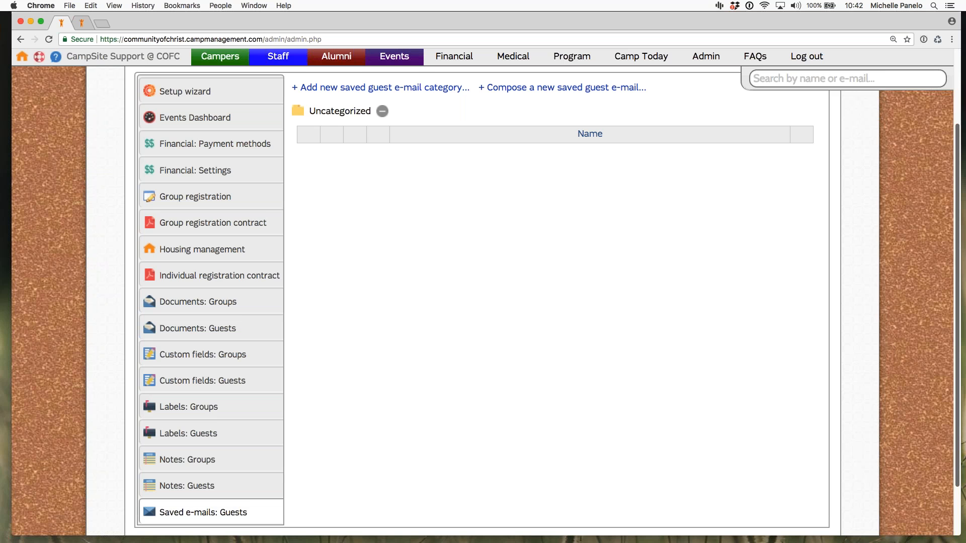
pyautogui.scroll(1, 483, 301)
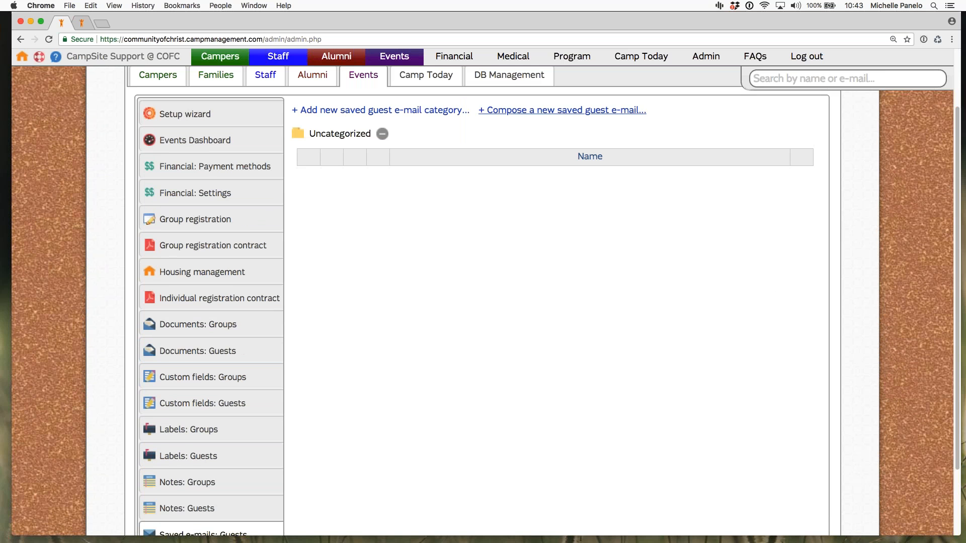
# Step: Open the 2018 event registration requests and check the new, approved, waitlisted and rejected lists
pyautogui.moveTo(388, 58)
pyautogui.moveTo(220, 56)
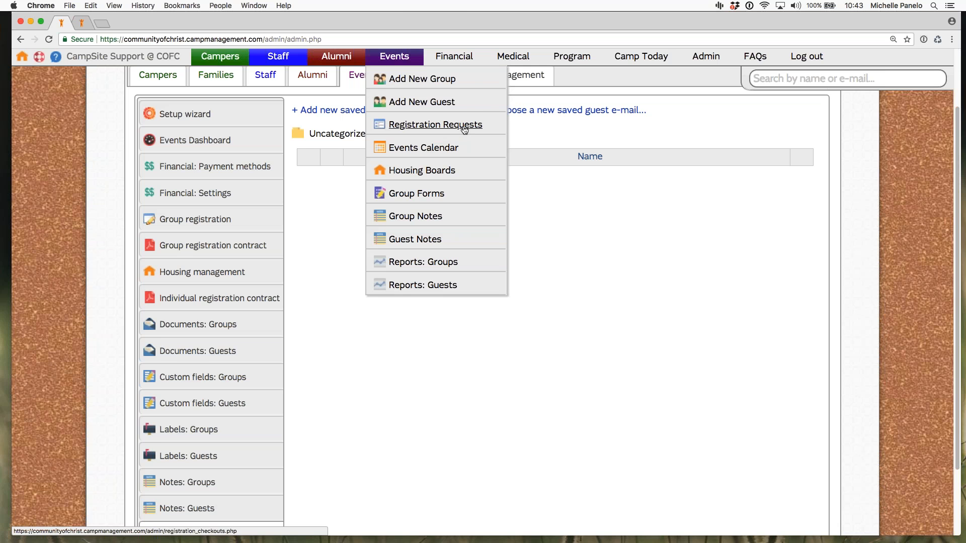
pyautogui.click(459, 130)
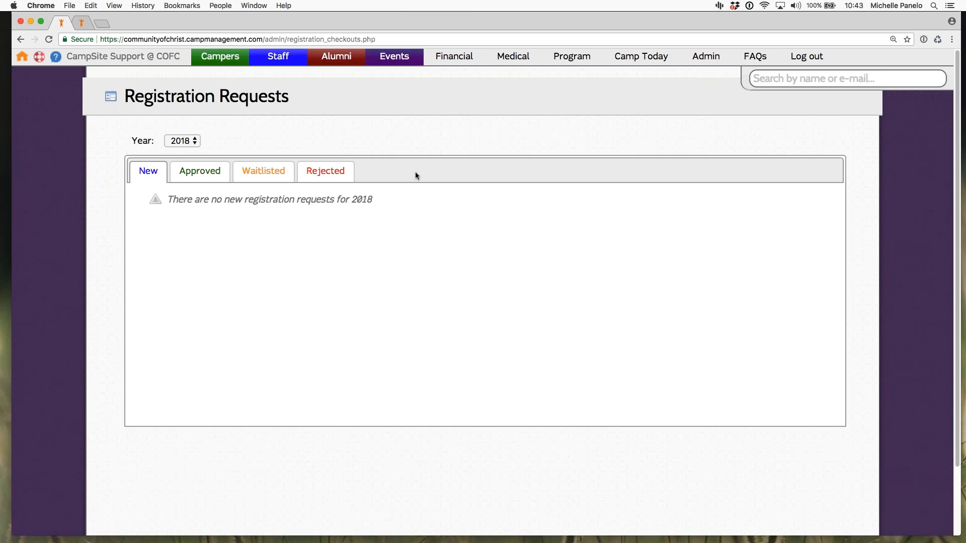
pyautogui.scroll(-1, 301, 136)
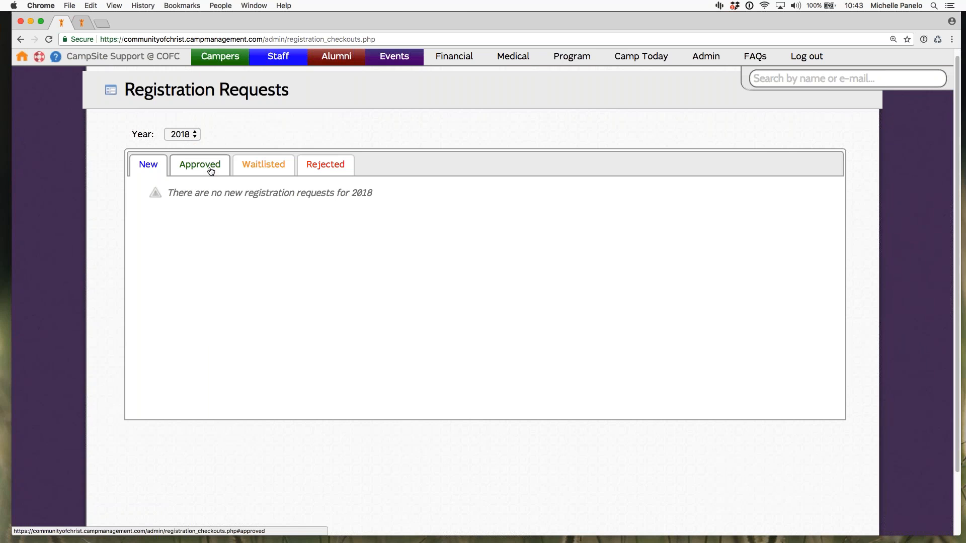
pyautogui.click(210, 171)
pyautogui.click(272, 167)
pyautogui.click(325, 165)
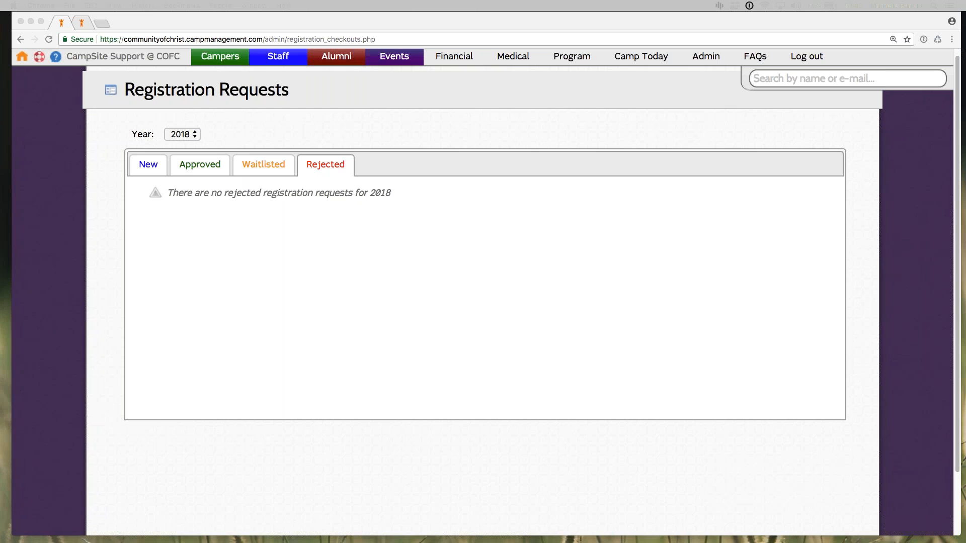
# Step: Open the Events Calendar and advance it to June 2018, leaving the Events menu without opening another page
pyautogui.click(399, 60)
pyautogui.click(423, 147)
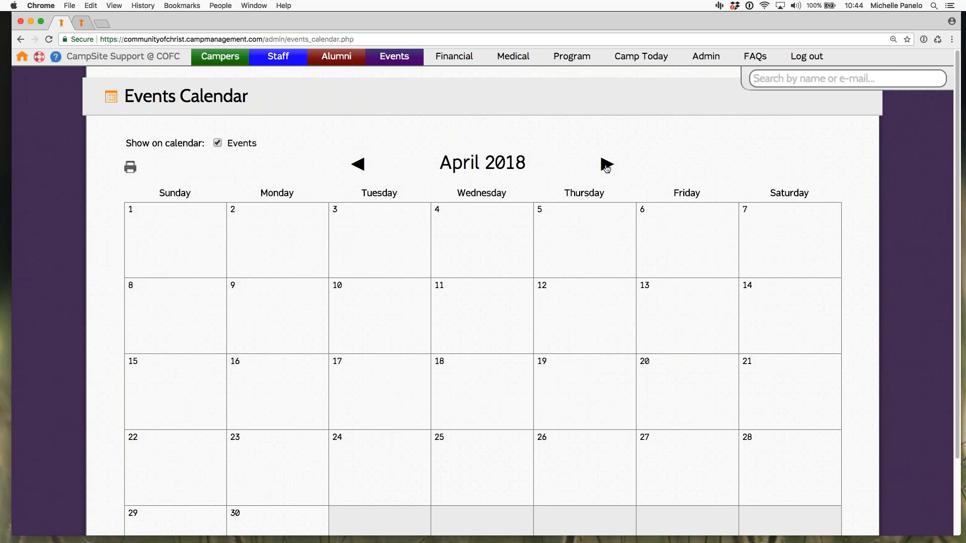
pyautogui.click(607, 166)
pyautogui.click(607, 165)
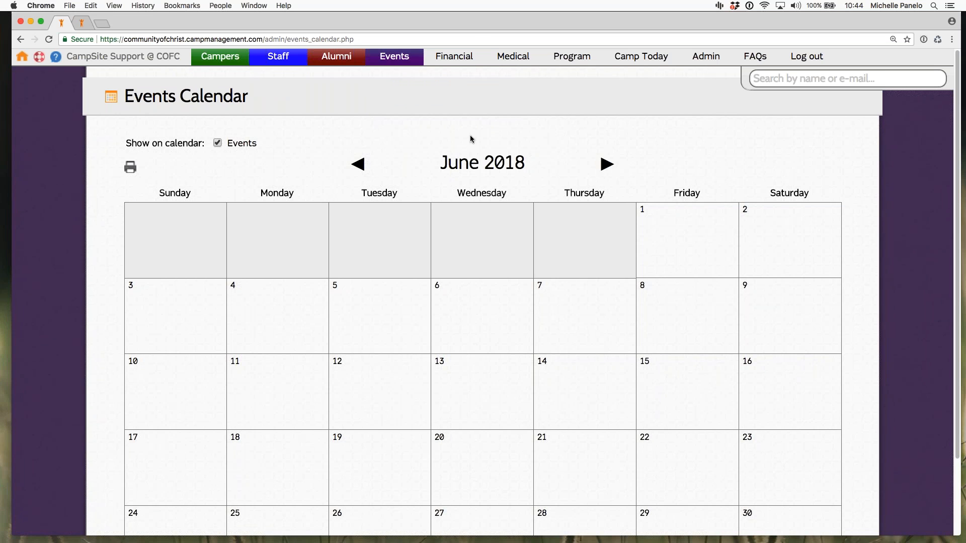
pyautogui.moveTo(394, 57)
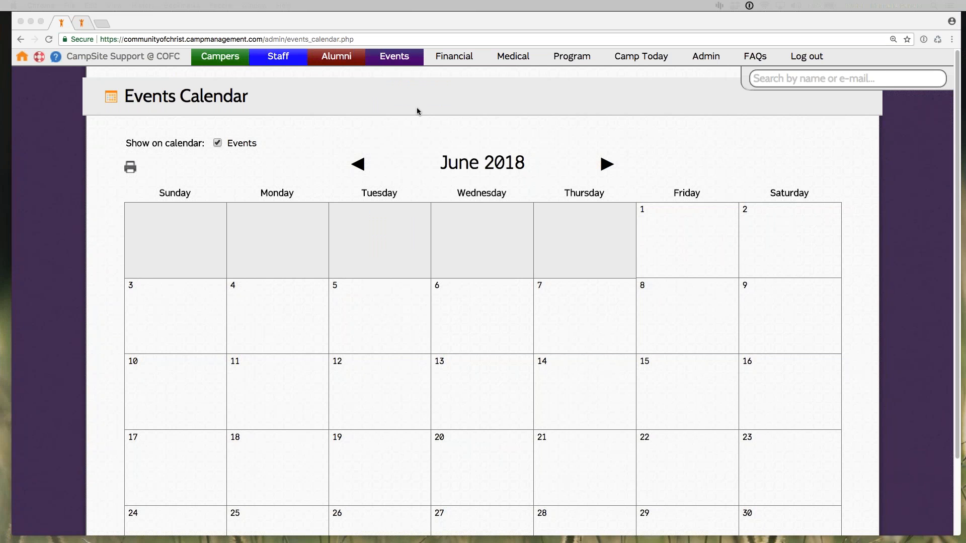
pyautogui.click(401, 63)
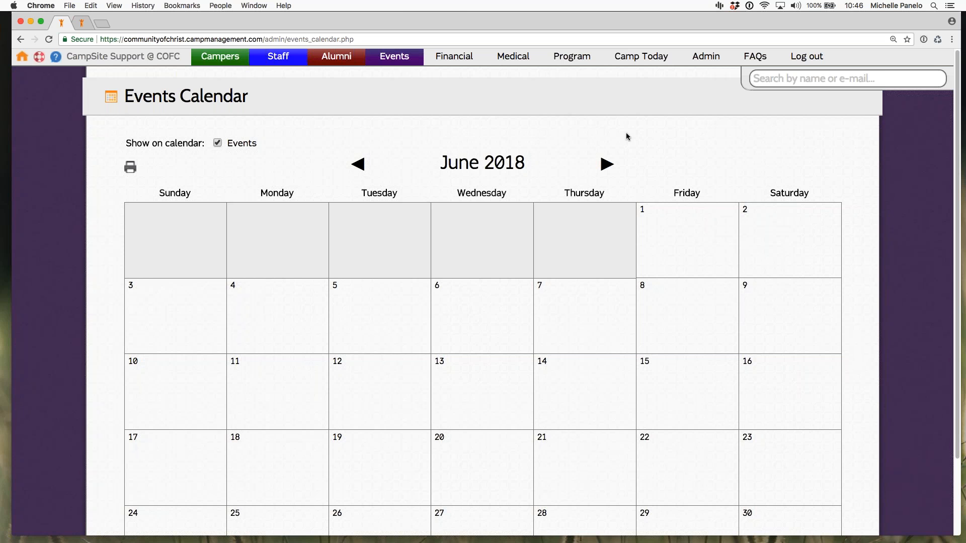
# Step: Switch to the Training Camp site, search for the family group by name, and open its group record
pyautogui.press('Tab')
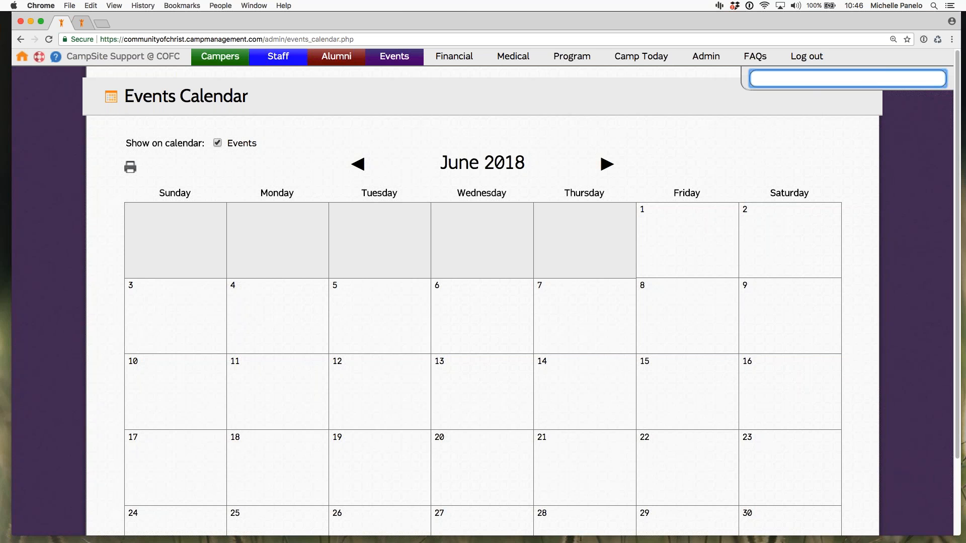
pyautogui.click(85, 23)
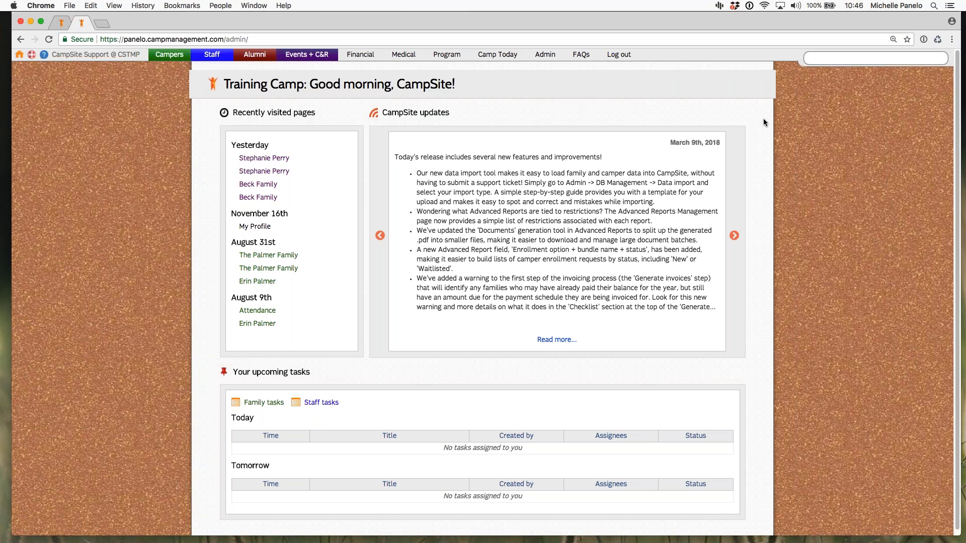
pyautogui.click(823, 62)
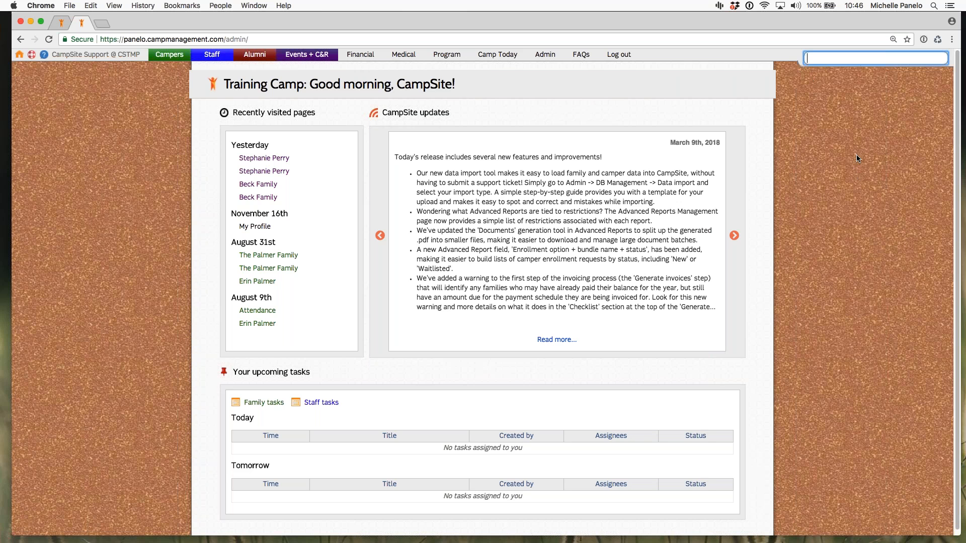
pyautogui.write('beck famil')
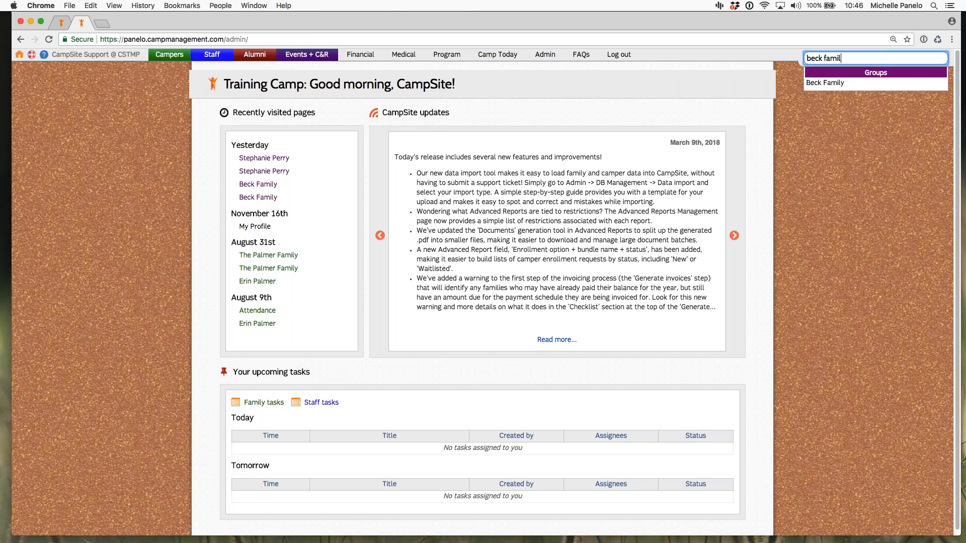
pyautogui.press('Down')
pyautogui.press('Return')
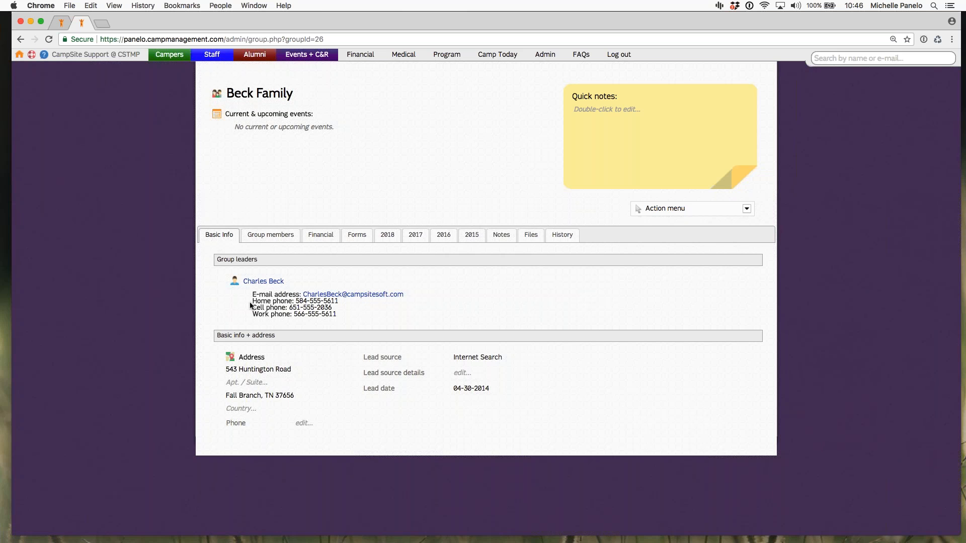
# Step: Open the group's street address and city for inline editing in turn, confirming each without changing the value
pyautogui.click(256, 369)
pyautogui.press('Return')
pyautogui.click(260, 396)
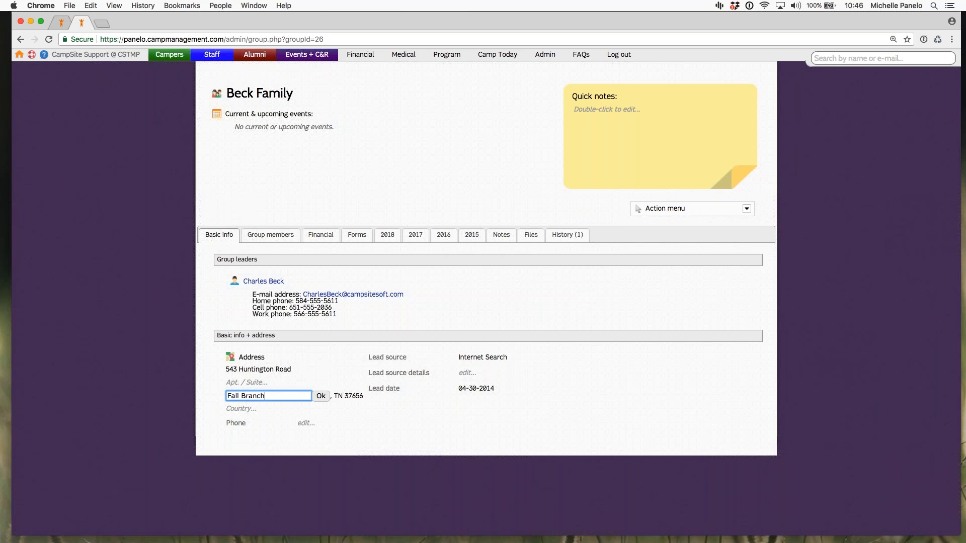
pyautogui.press('Return')
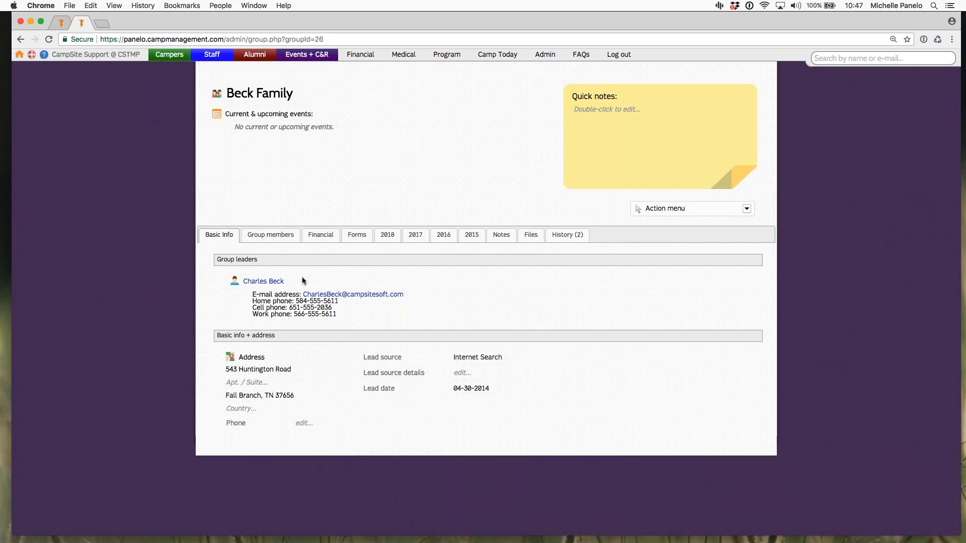
# Step: View and close the form for adding a group member, and make the third listed member the group leader instead of the first
pyautogui.click(277, 236)
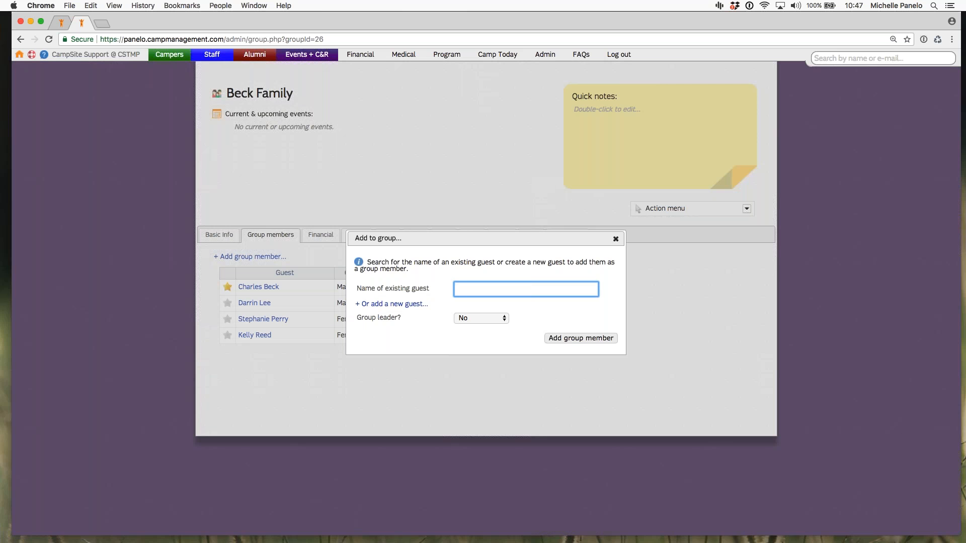
pyautogui.click(416, 274)
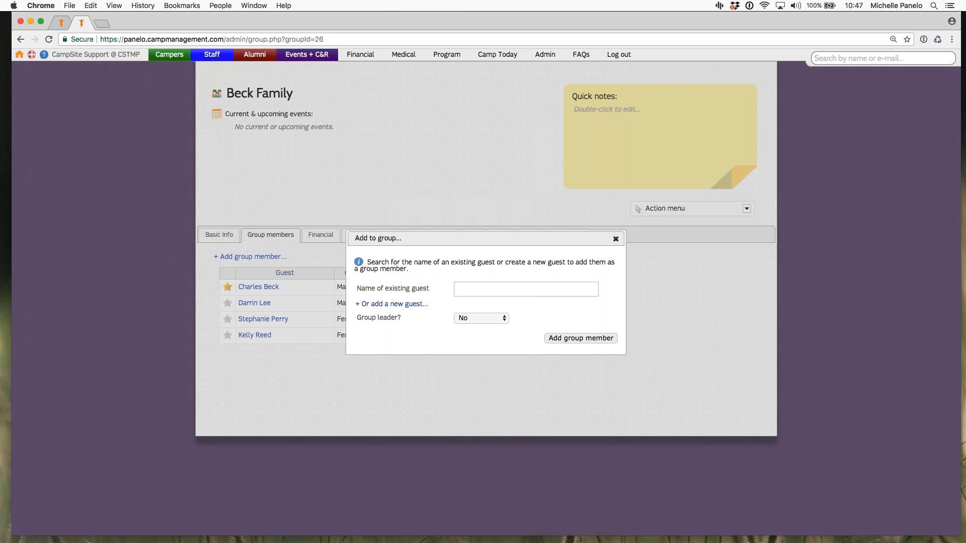
pyautogui.tripleClick(378, 318)
pyautogui.click(415, 359)
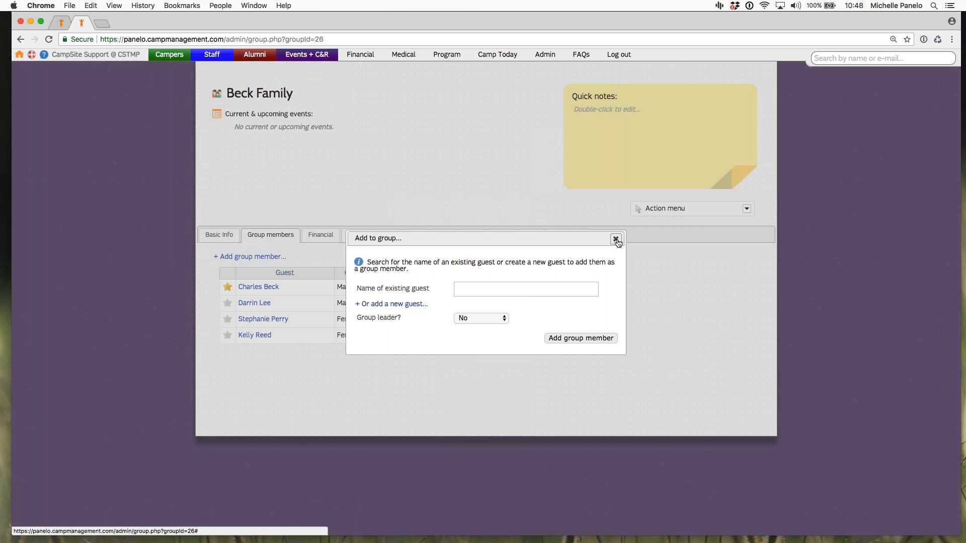
pyautogui.click(616, 239)
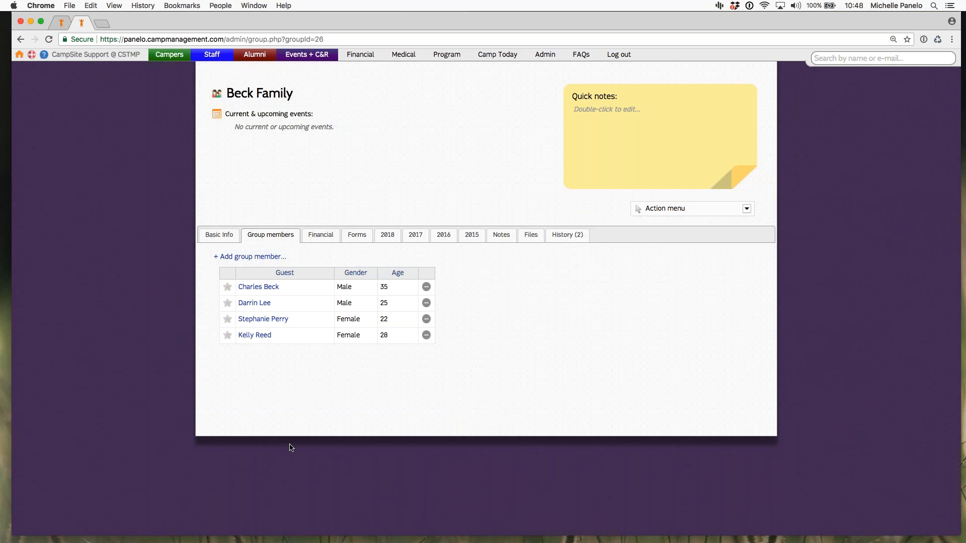
pyautogui.click(227, 320)
# Step: Review the group's financial transactions, forms, 2018 registration information and 2016 registration requests
pyautogui.click(321, 234)
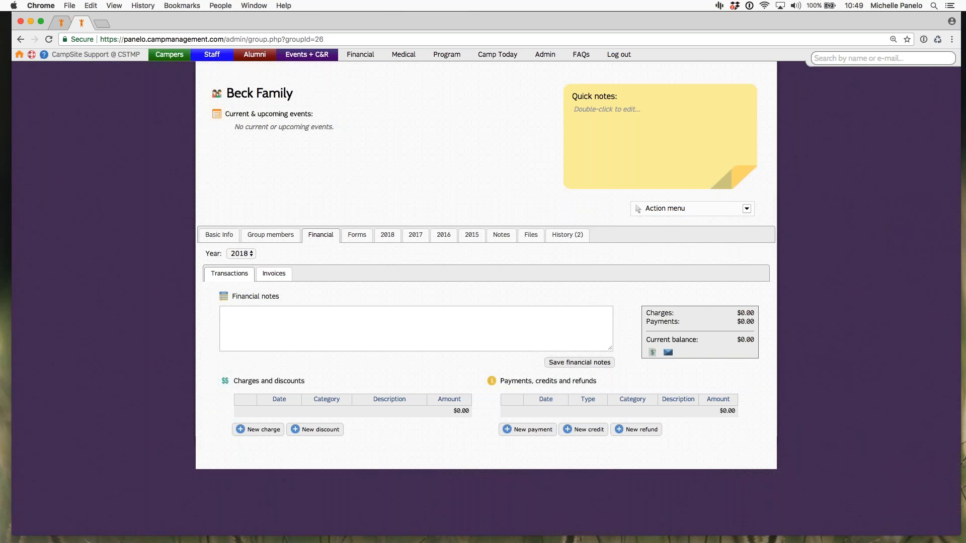
pyautogui.click(358, 235)
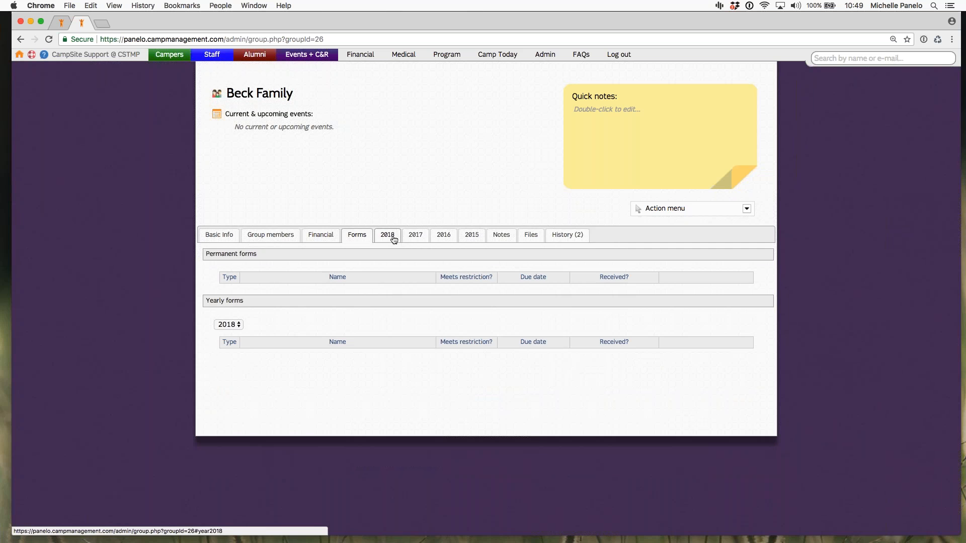
pyautogui.click(394, 240)
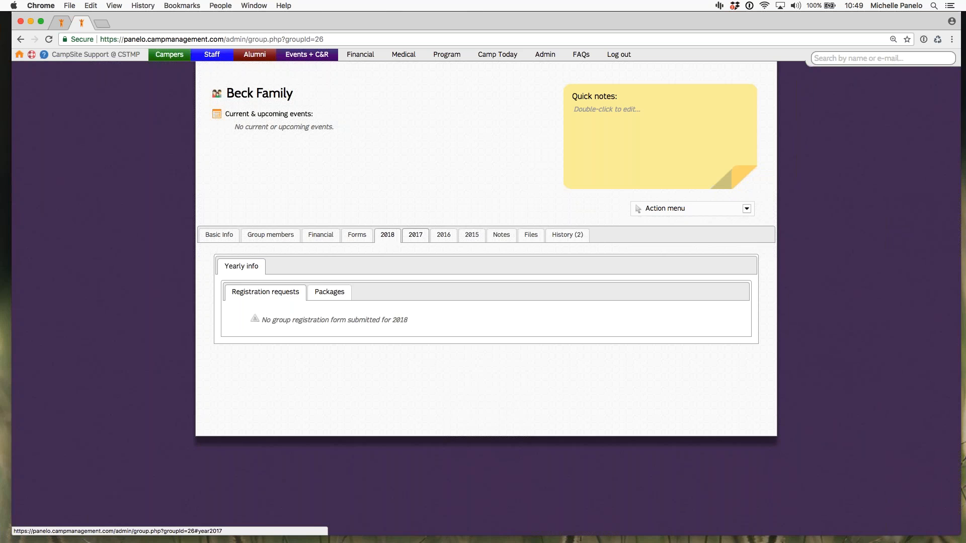
pyautogui.click(444, 235)
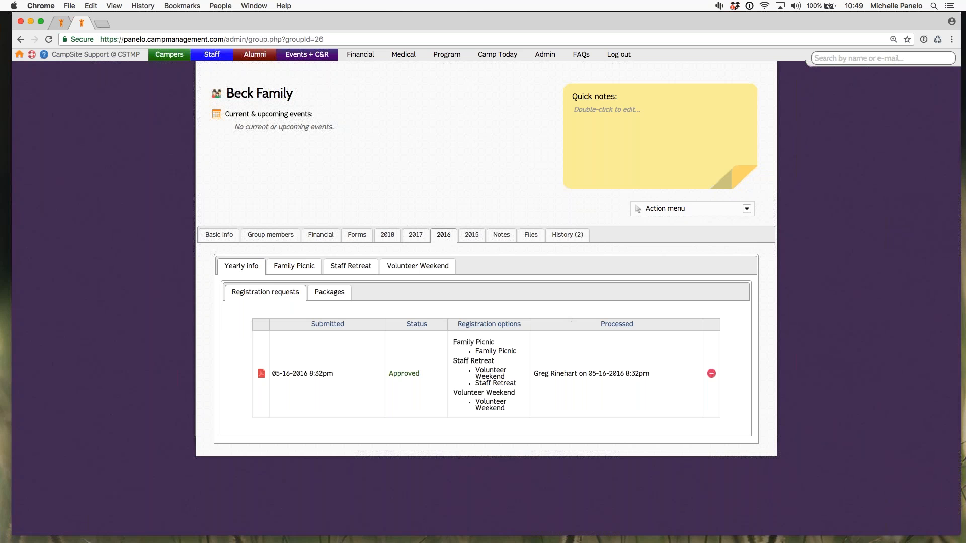
# Step: Inspect the group's quick notes editor and its available actions, such as creating a package for 2018, without applying any
pyautogui.doubleClick(605, 96)
pyautogui.click(667, 156)
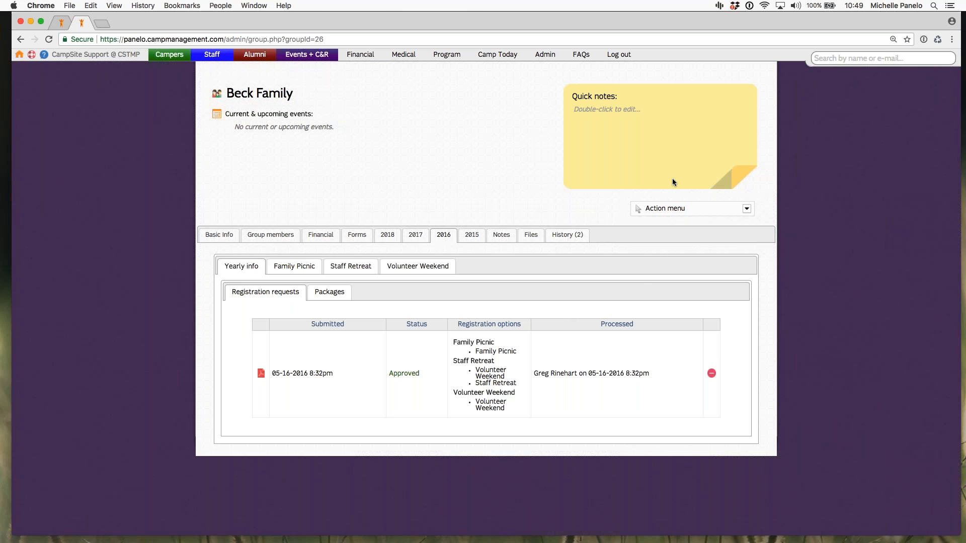
pyautogui.click(659, 214)
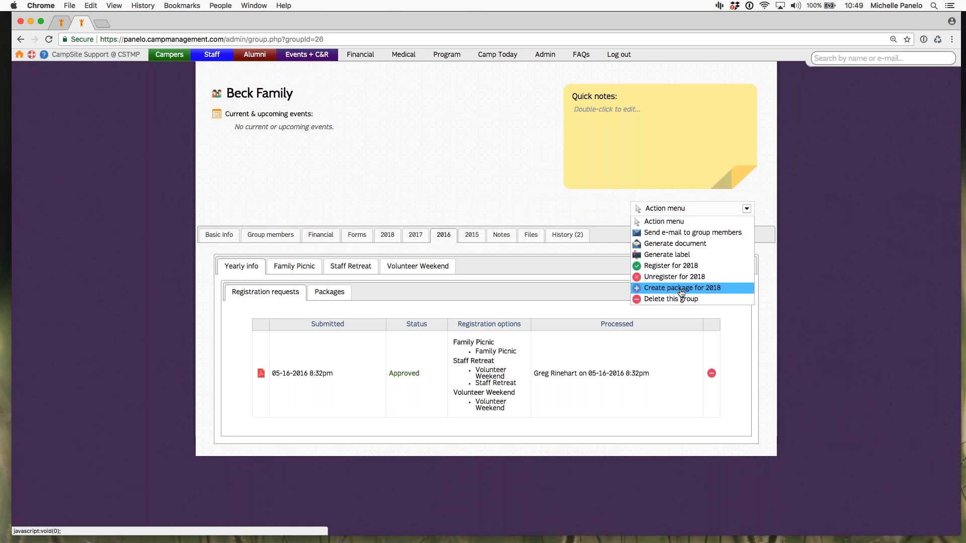
pyautogui.click(500, 200)
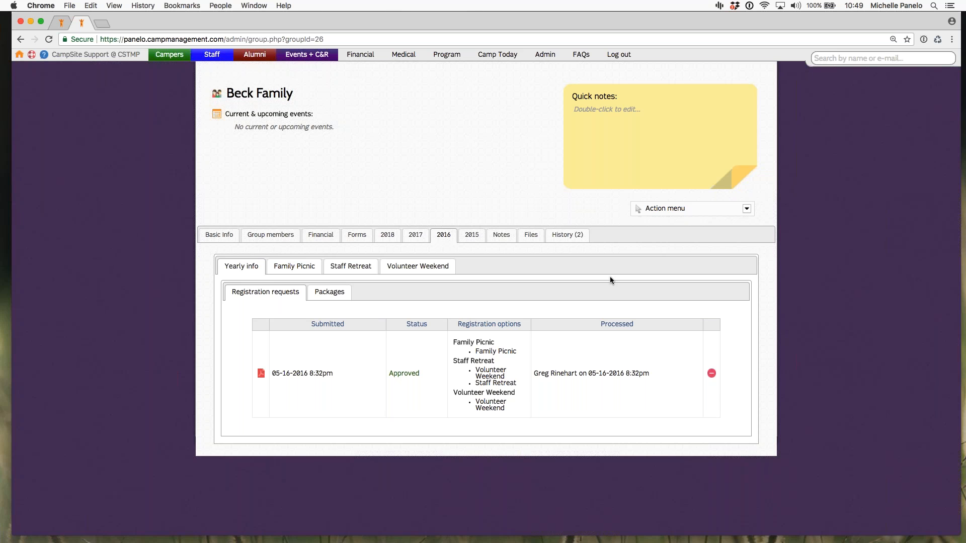
# Step: Open the first group member's guest profile and view its gender and e-mail address editors, keeping both values
pyautogui.click(270, 237)
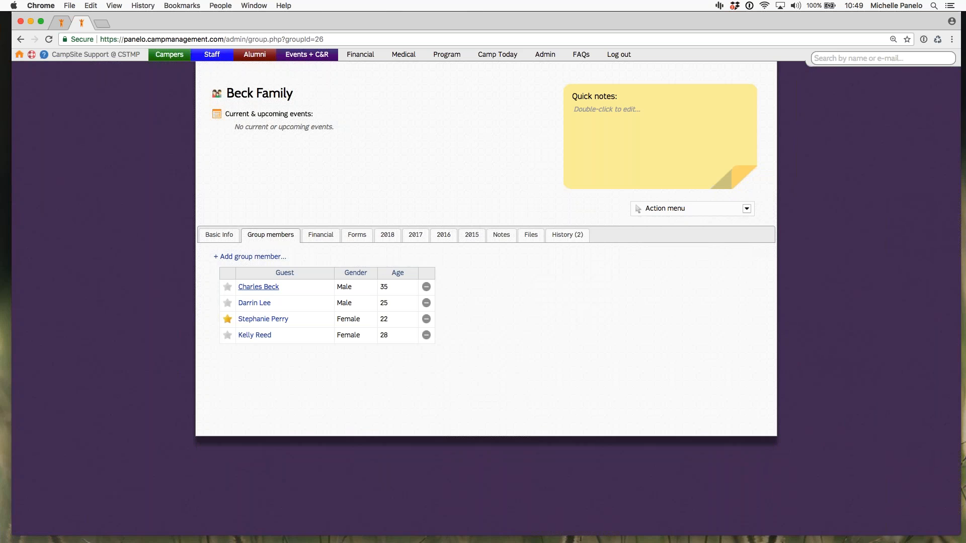
pyautogui.click(258, 287)
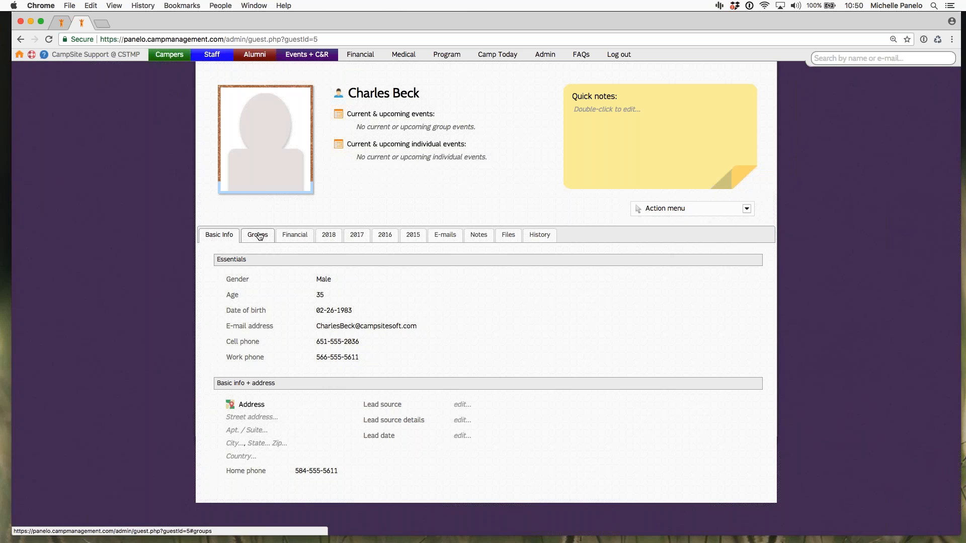
pyautogui.click(321, 280)
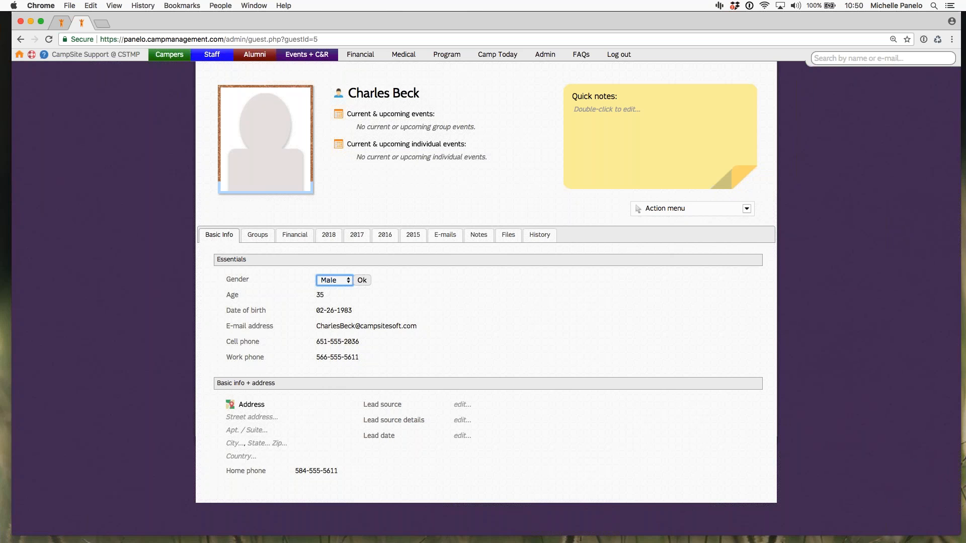
pyautogui.press('Return')
pyautogui.click(337, 326)
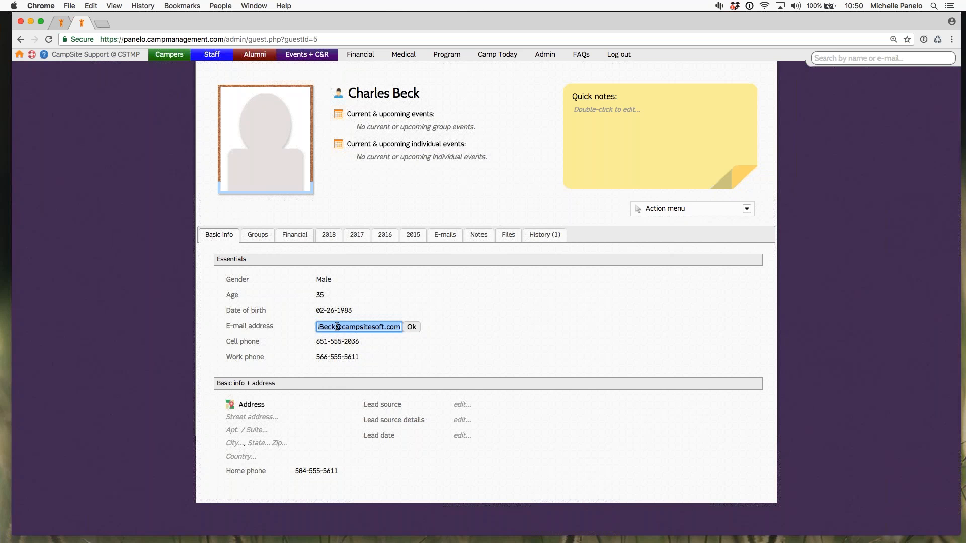
pyautogui.press('Return')
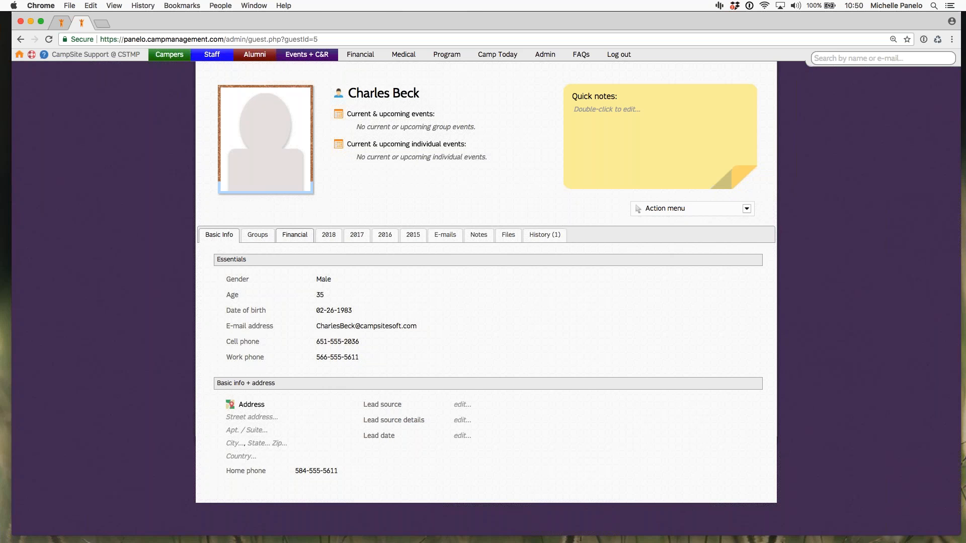
# Step: Review the guest's group memberships and view the form for adding the guest to a group, closing it without adding
pyautogui.click(258, 235)
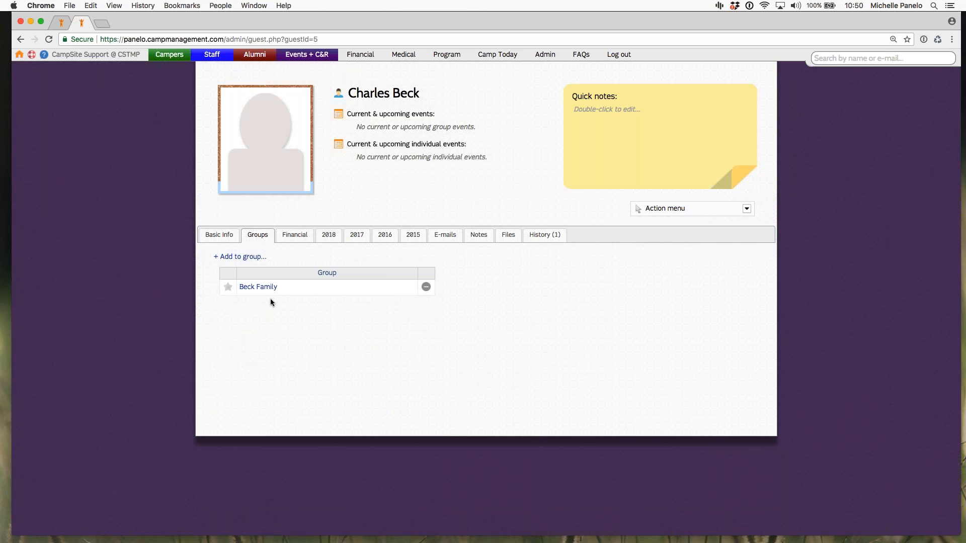
pyautogui.click(244, 257)
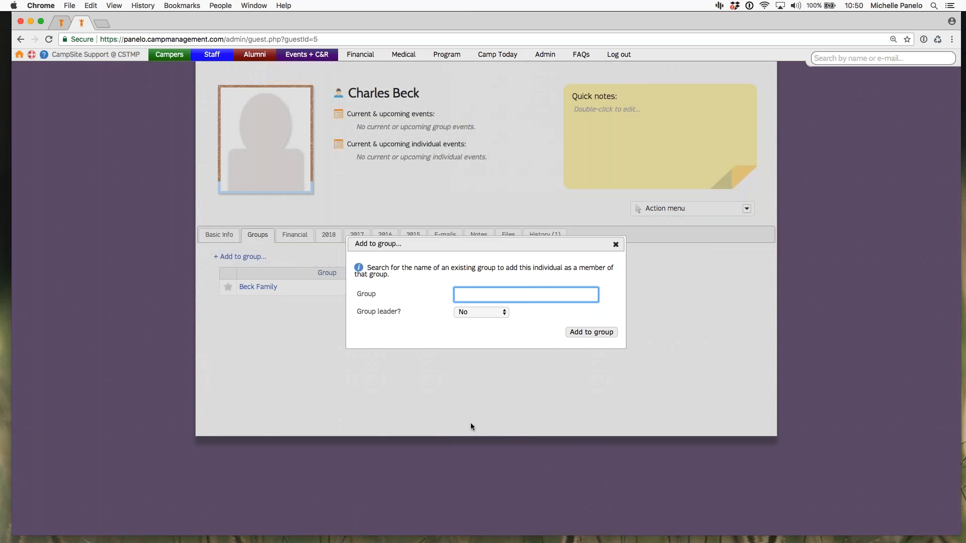
pyautogui.click(616, 244)
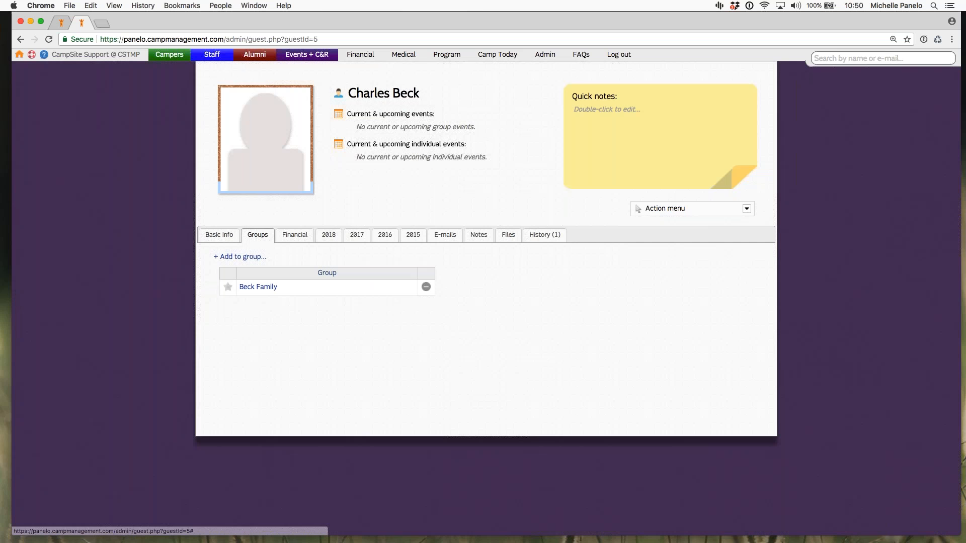
# Step: Review the guest's financial transactions, 2018 registration requests, e-mails, notes, history and files
pyautogui.click(295, 235)
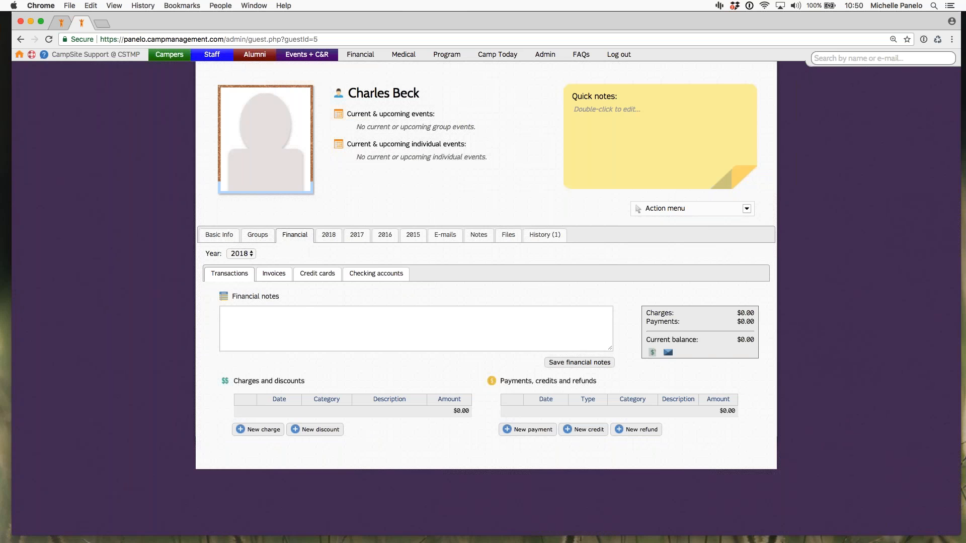
pyautogui.click(328, 236)
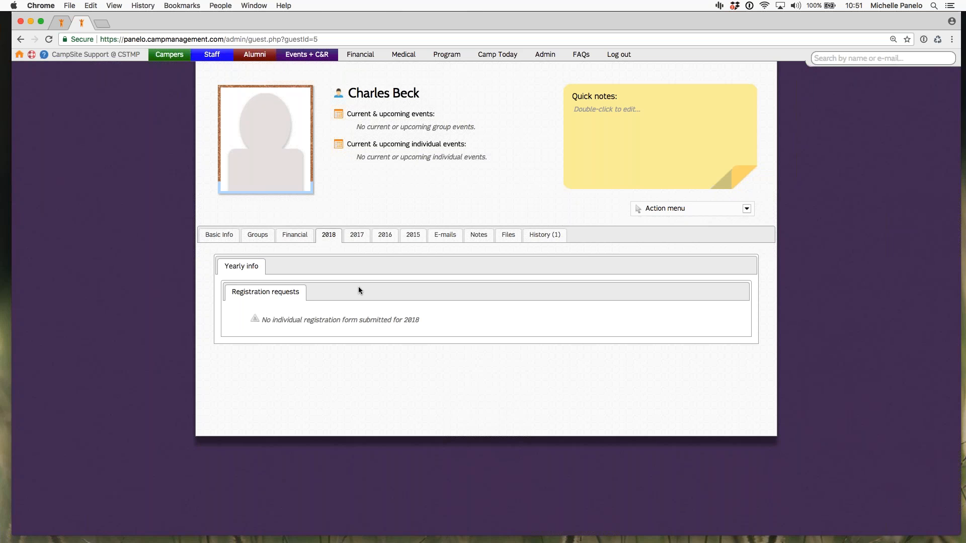
pyautogui.click(446, 235)
pyautogui.click(478, 235)
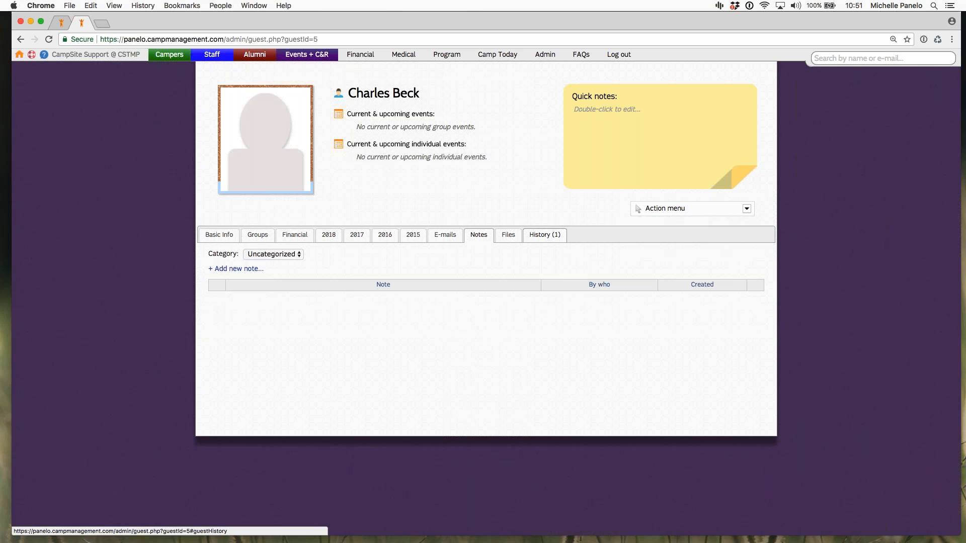
pyautogui.click(545, 235)
pyautogui.click(508, 235)
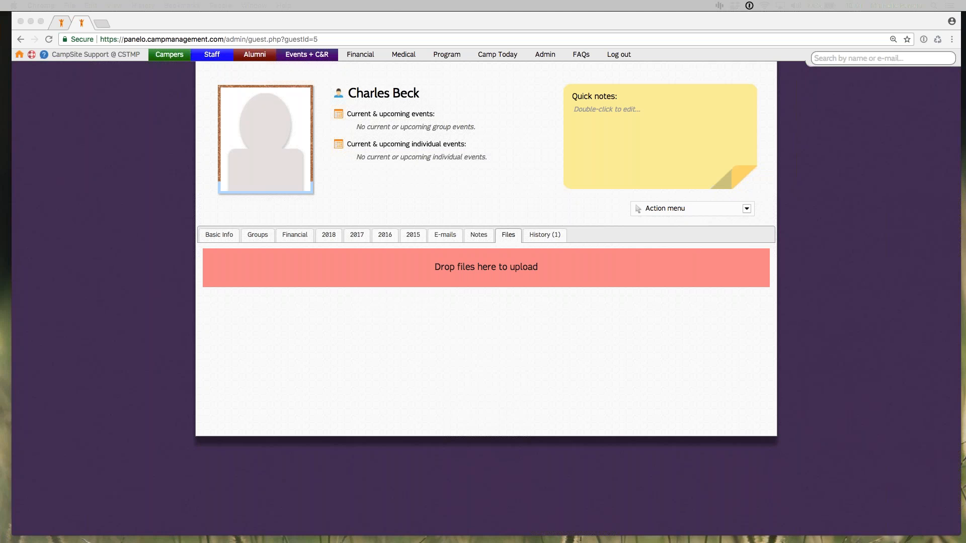
pyautogui.click(339, 361)
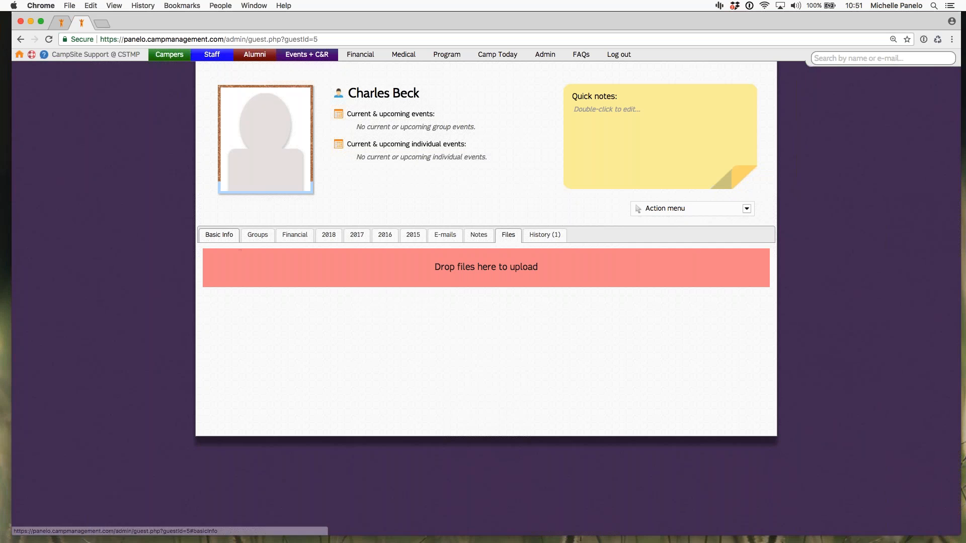
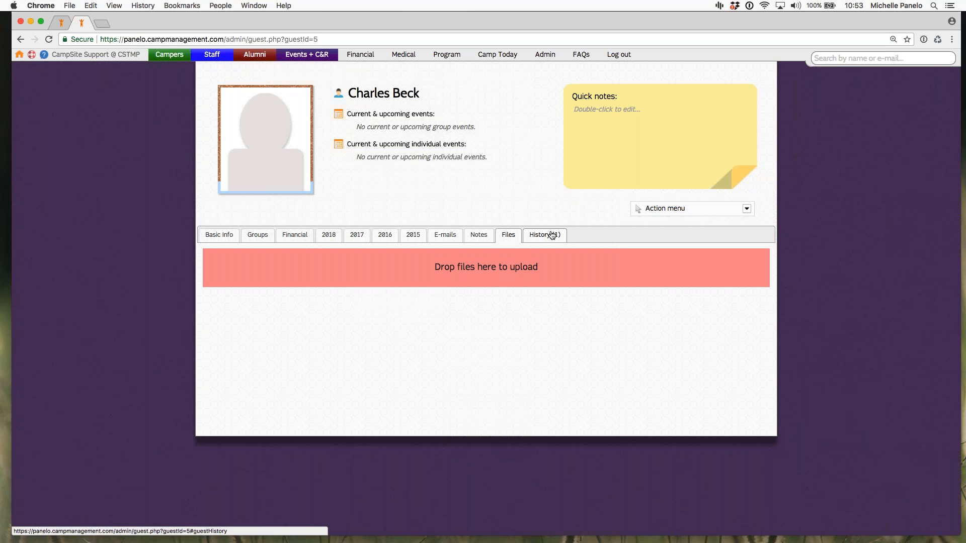
# Step: Review the guest's change history, 2018 registration requests and group memberships
pyautogui.click(544, 234)
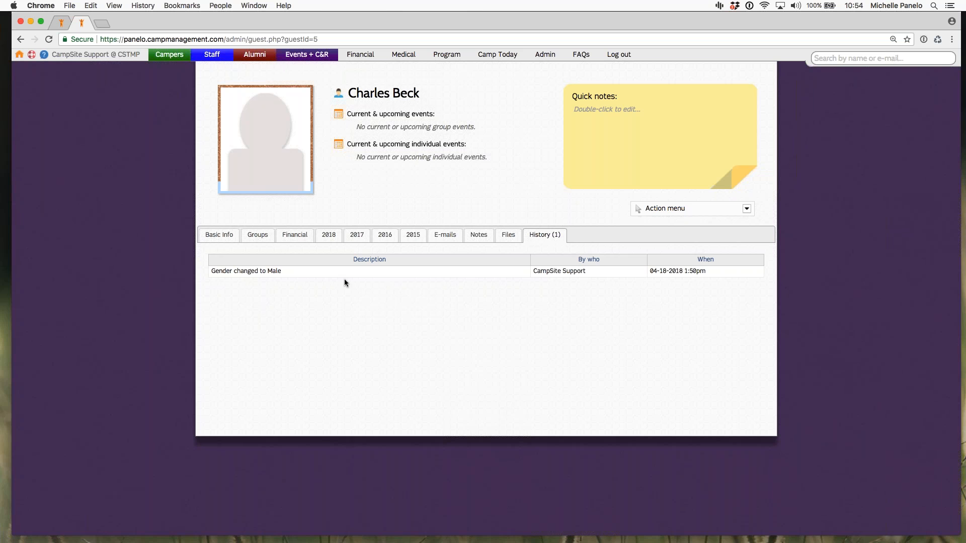
pyautogui.click(329, 234)
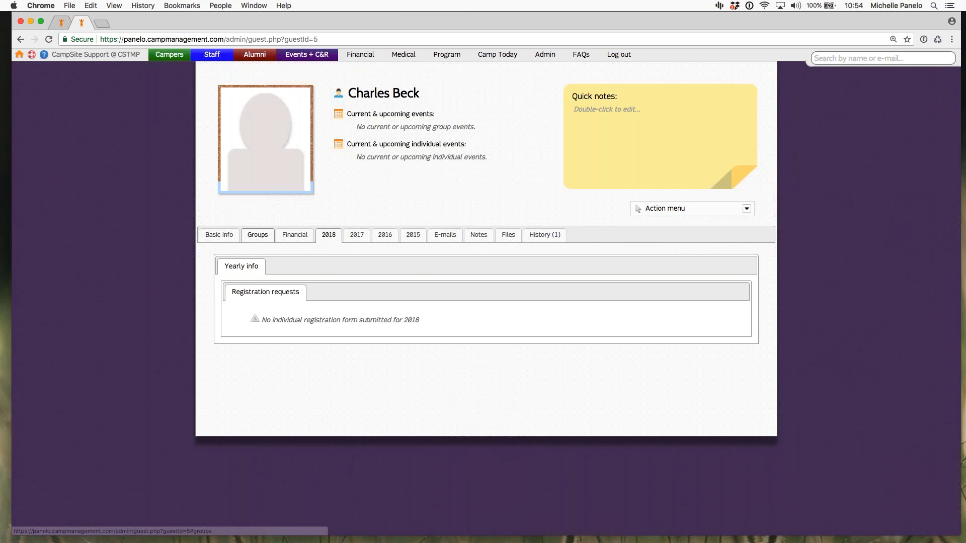
pyautogui.click(258, 235)
# Step: Open the guest's family group profile and review its 2018 registration requests and basic info
pyautogui.click(258, 287)
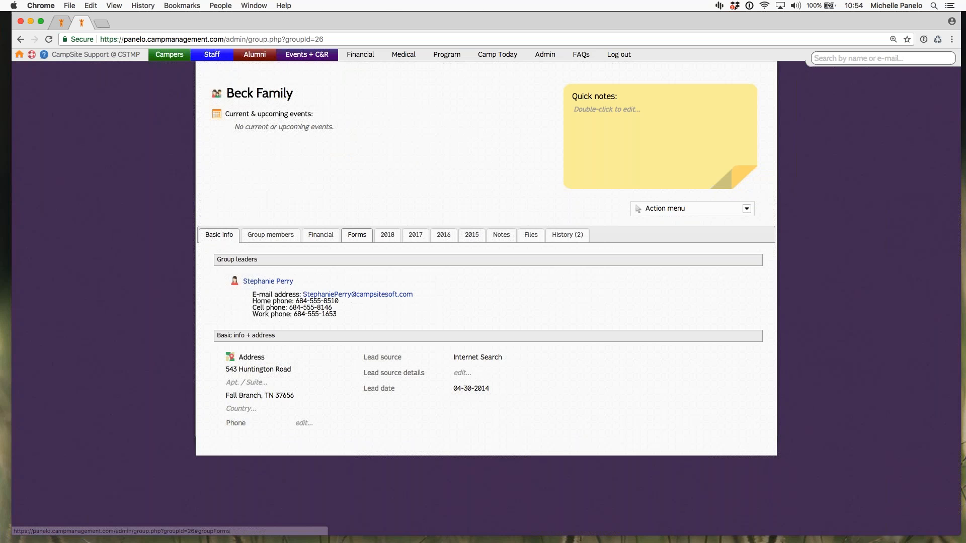
pyautogui.click(394, 240)
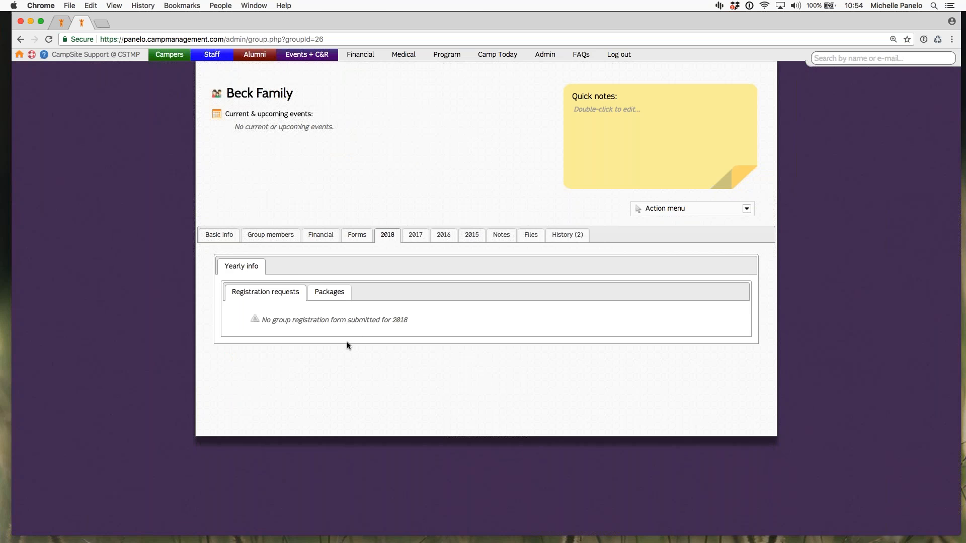
pyautogui.click(219, 237)
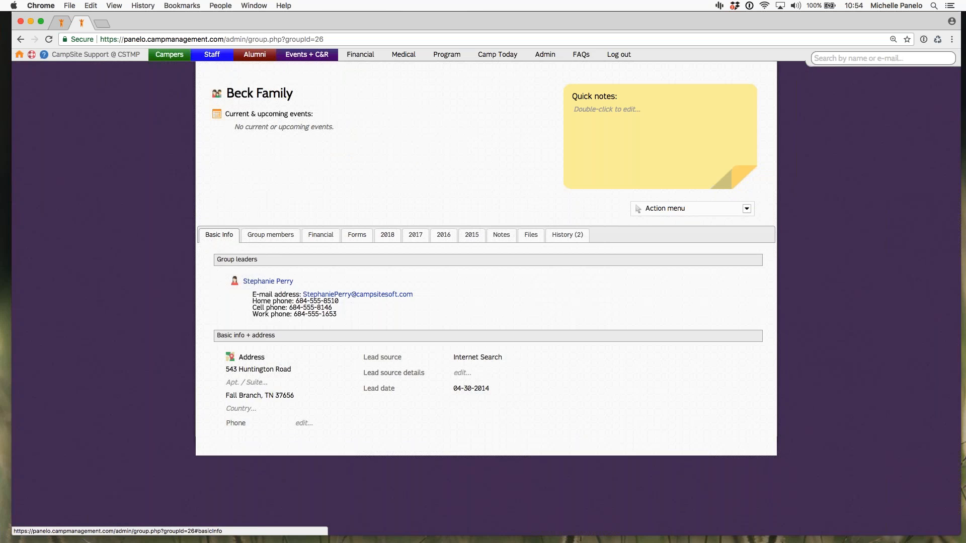
pyautogui.click(387, 235)
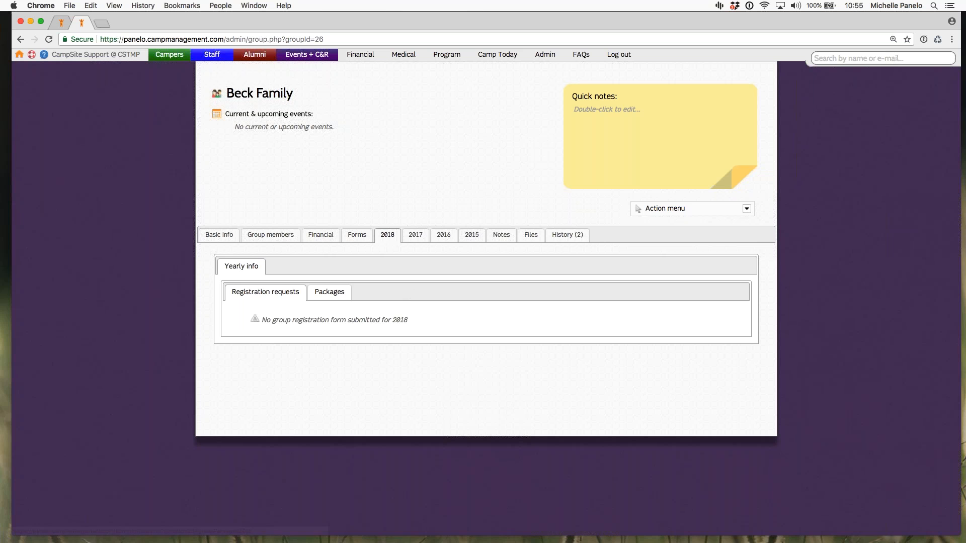
# Step: Star the second guest in the family group's member list
pyautogui.click(274, 235)
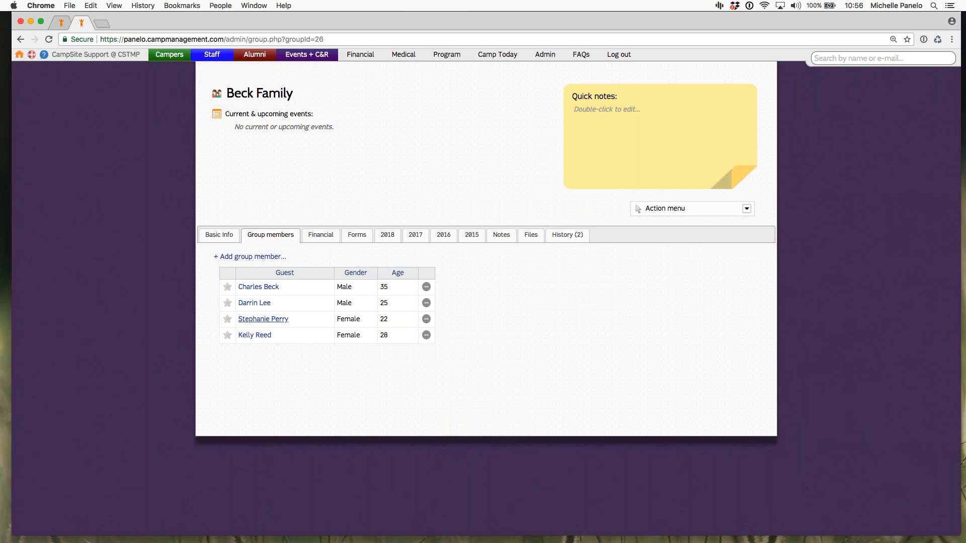
pyautogui.click(227, 303)
pyautogui.press('XF86AudioRaiseVolume')
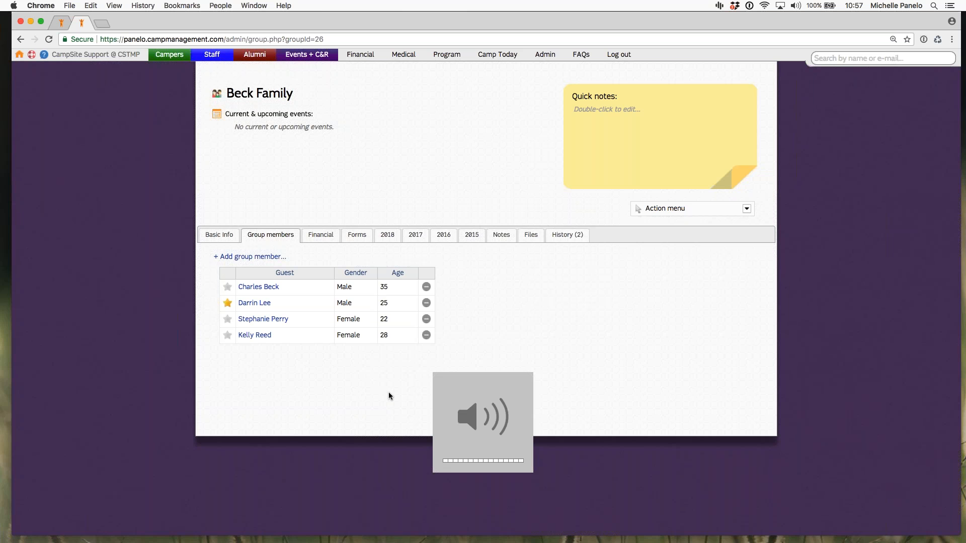